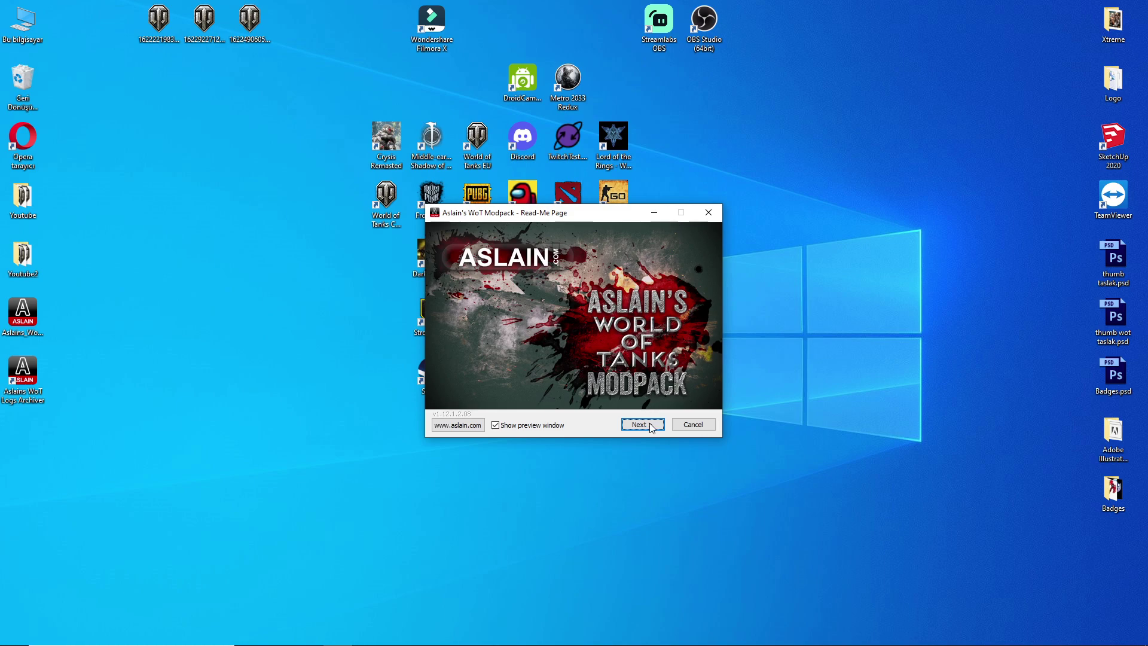
Step: Advance the Aslain's WoT Modpack installer past the welcome and read-me pages to the directory selection
click(33, 331)
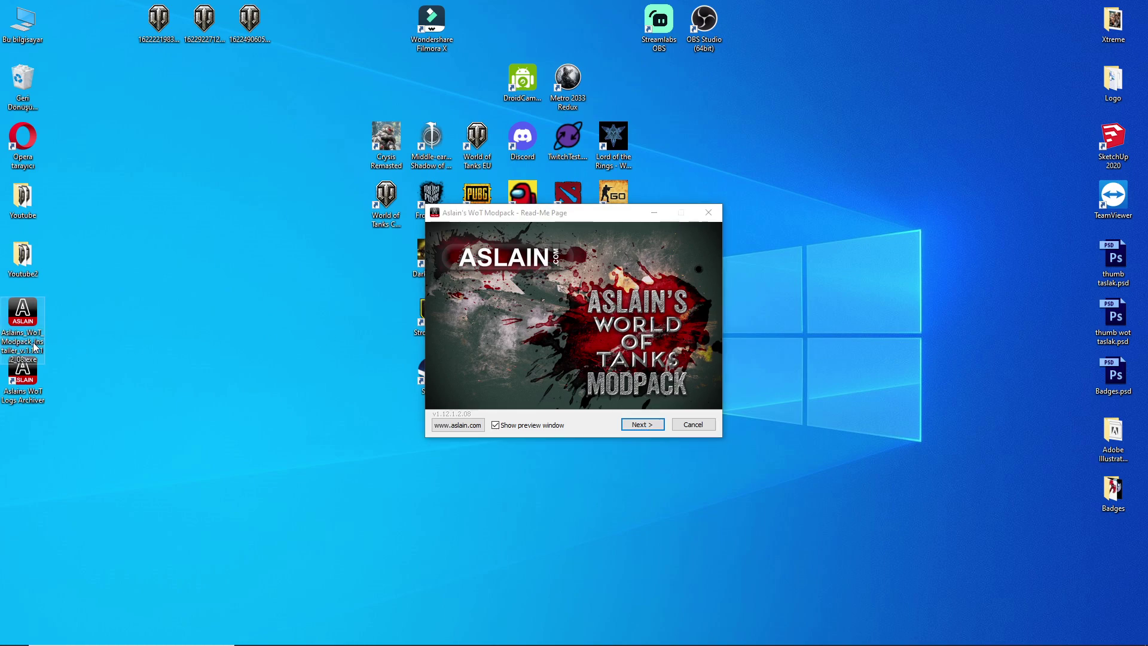
click(27, 377)
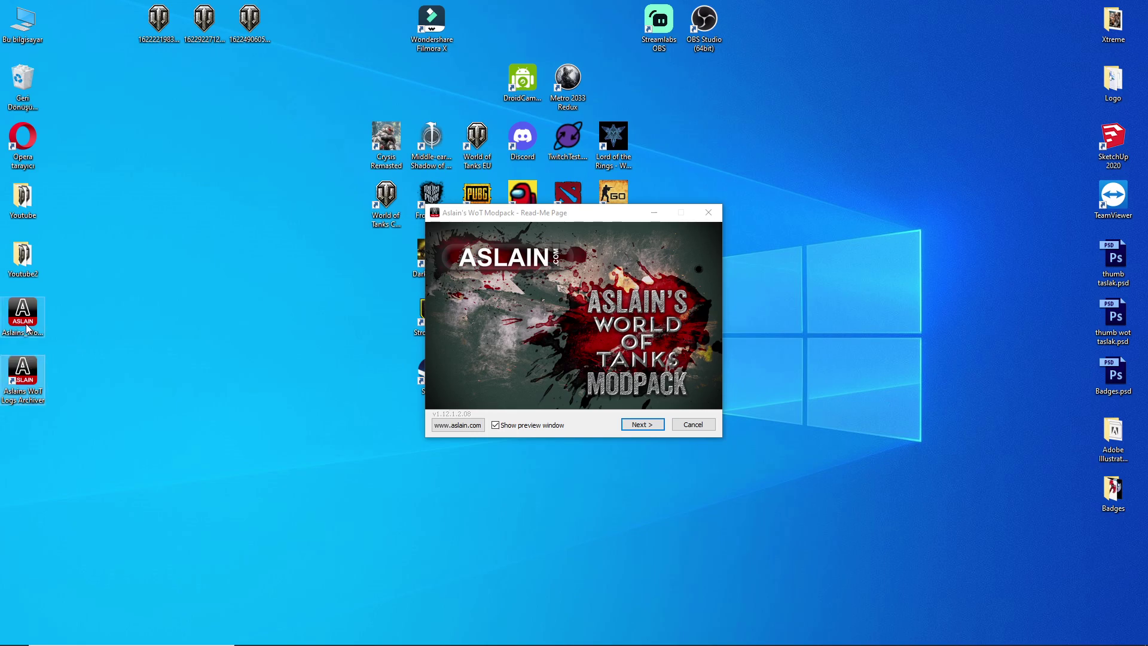
click(644, 425)
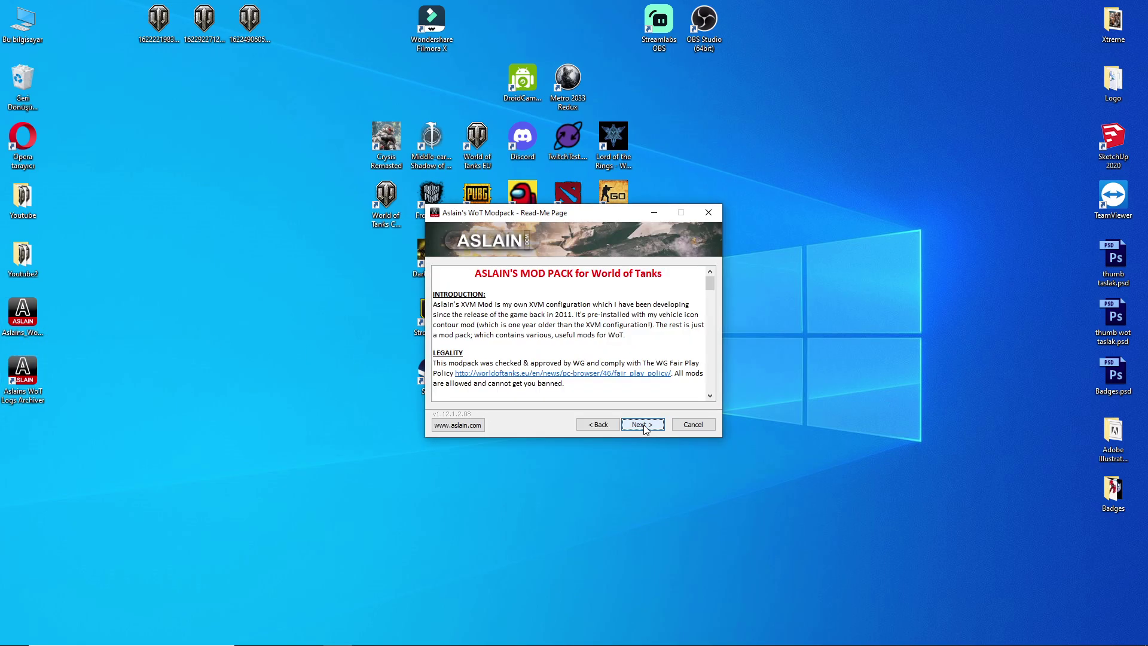
click(644, 425)
click(644, 425)
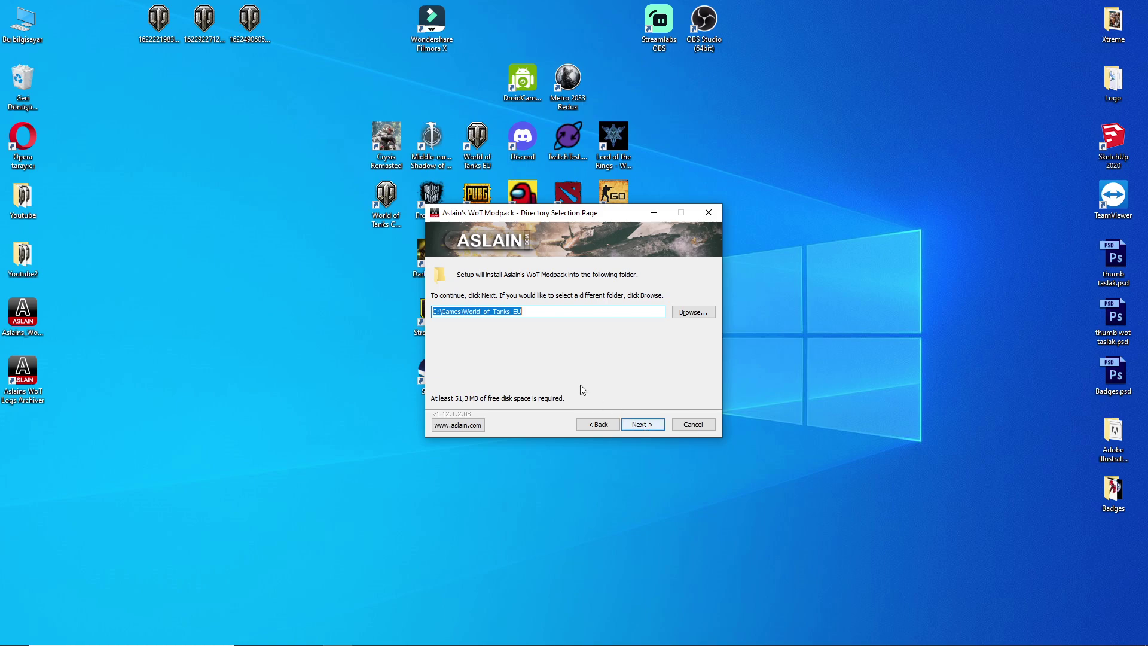
Step: Keep C:\Games\World_of_Tanks_EU as the installation folder and continue to the mod selection page
click(519, 311)
drag(532, 309, 412, 318)
click(580, 314)
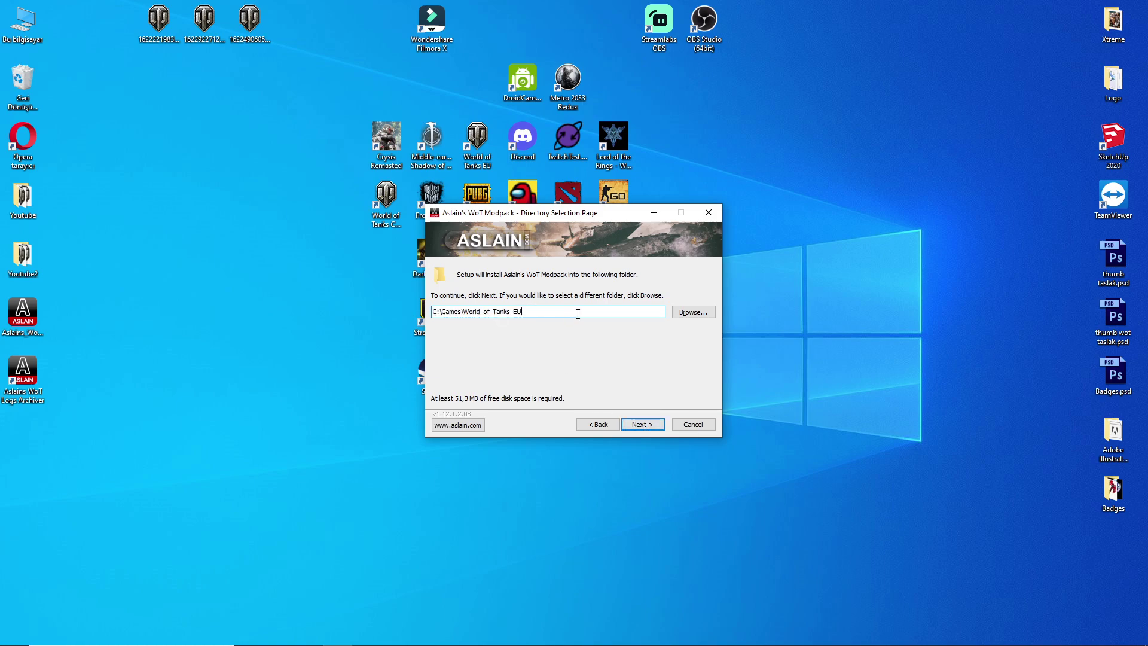
drag(579, 314, 411, 317)
click(641, 424)
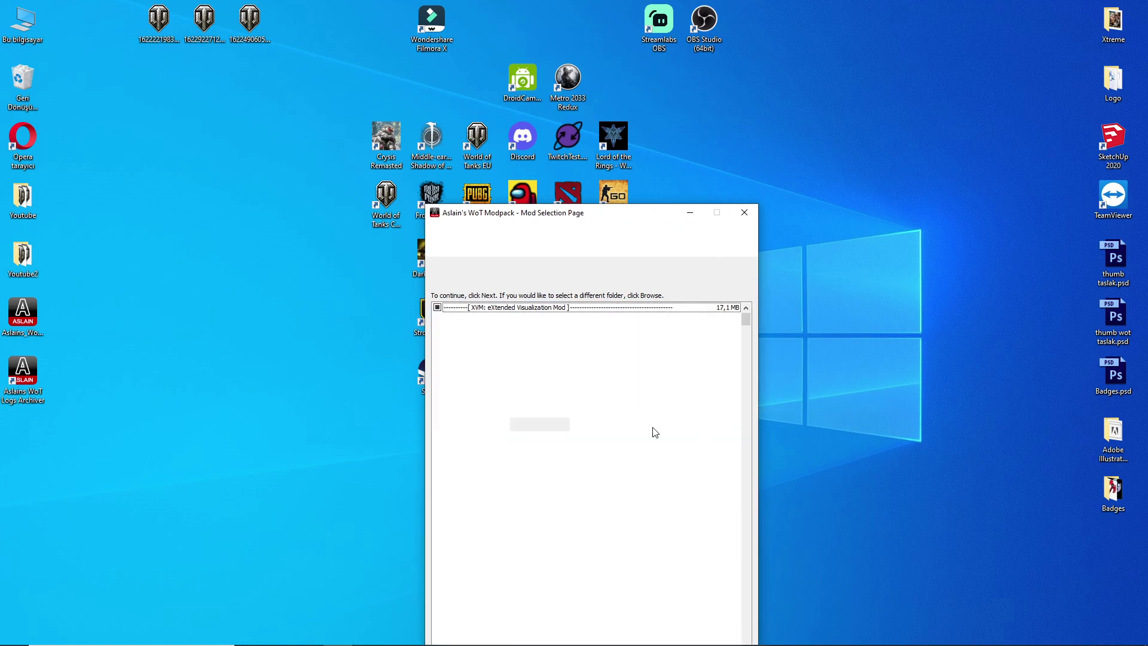
Step: Choose the recommended Development XVM 8.7.9_20 build and select Panels by Aslain for the in-battle panels and windows
click(506, 148)
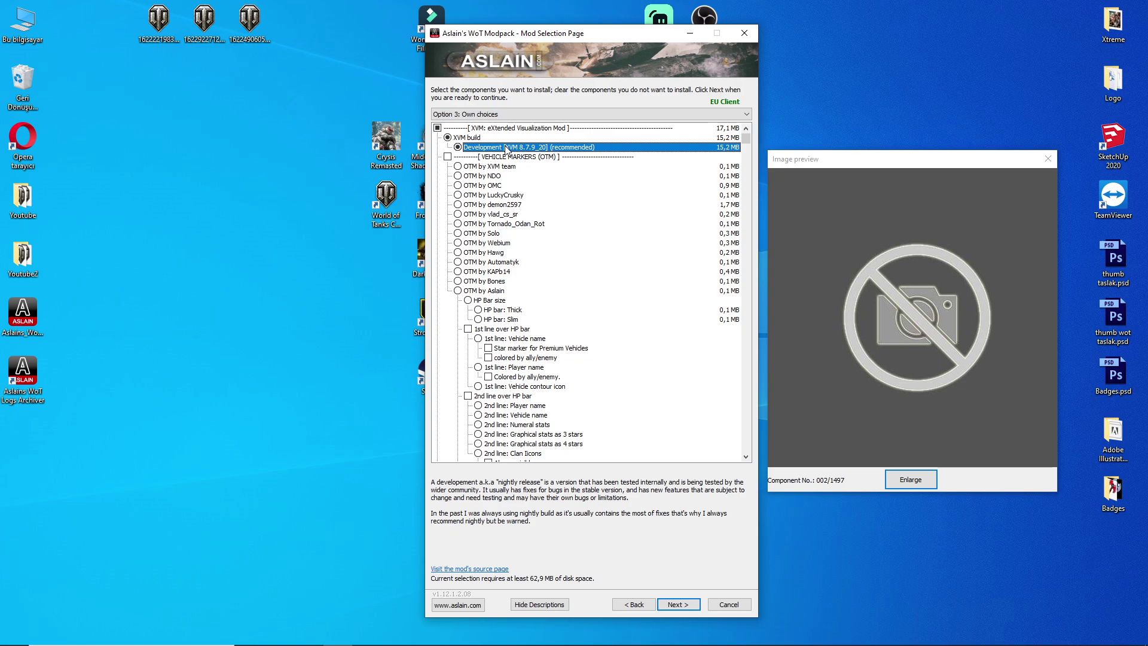
drag(746, 138, 748, 156)
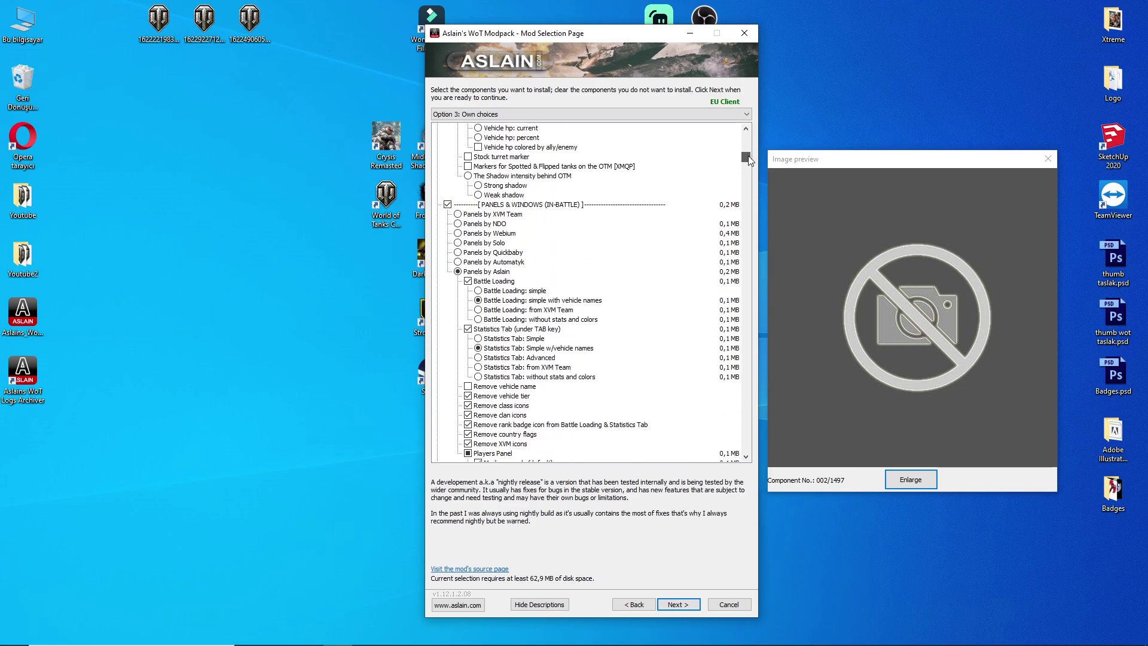
click(512, 274)
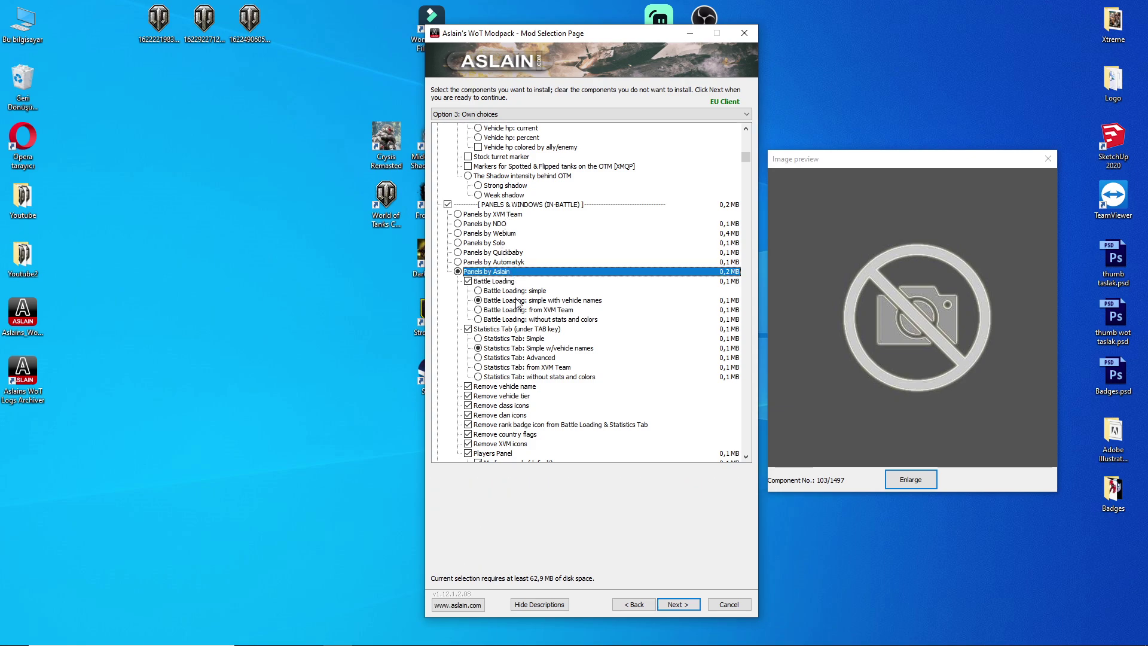
Step: Use the simple layout with vehicle names for Battle Loading and the Statistics Tab, and disable Remove vehicle name
click(518, 302)
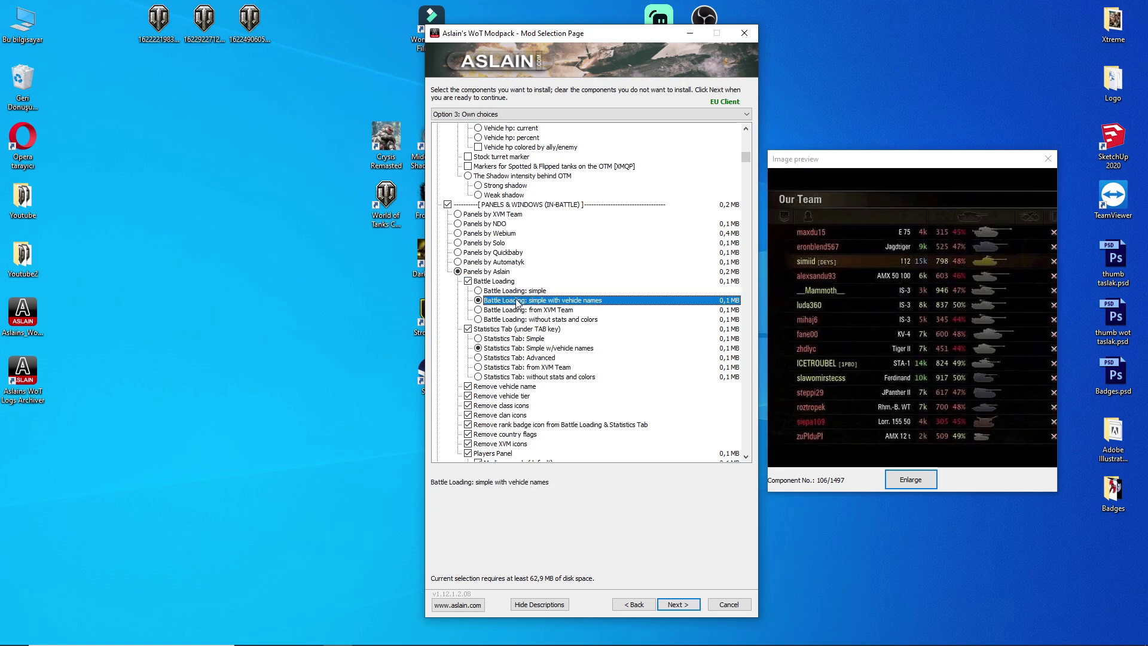
click(513, 349)
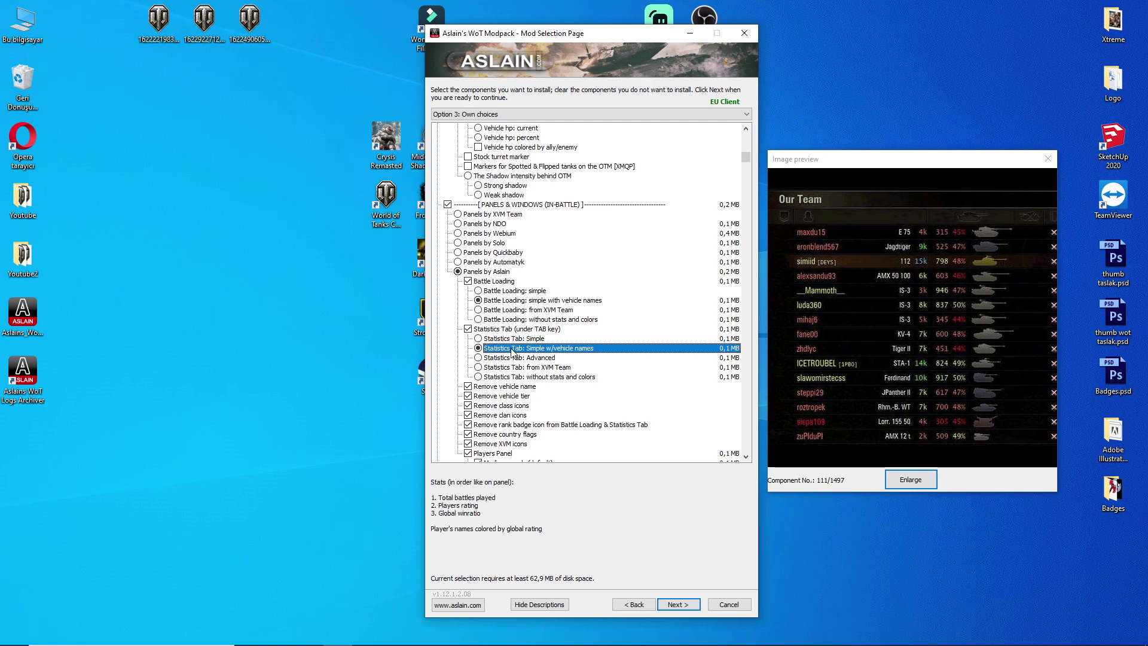
click(468, 387)
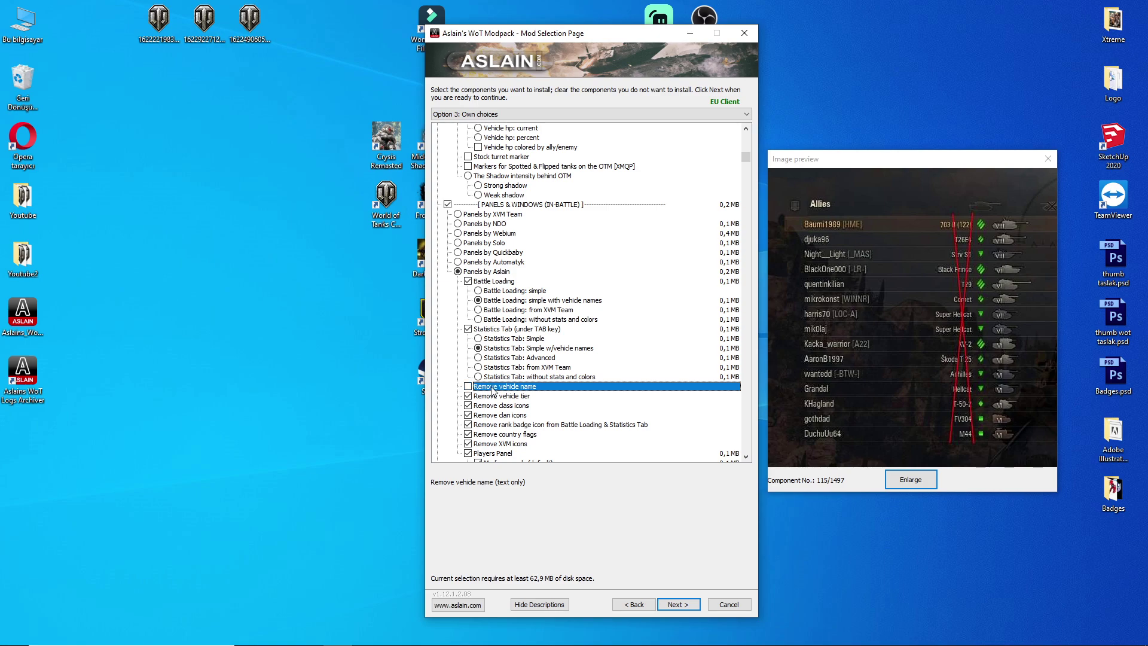
Step: Set the Players Panel to Medium & short from default XVM and the Large Players Panel to Large XVM (Default)
scroll(496, 392, down, 2)
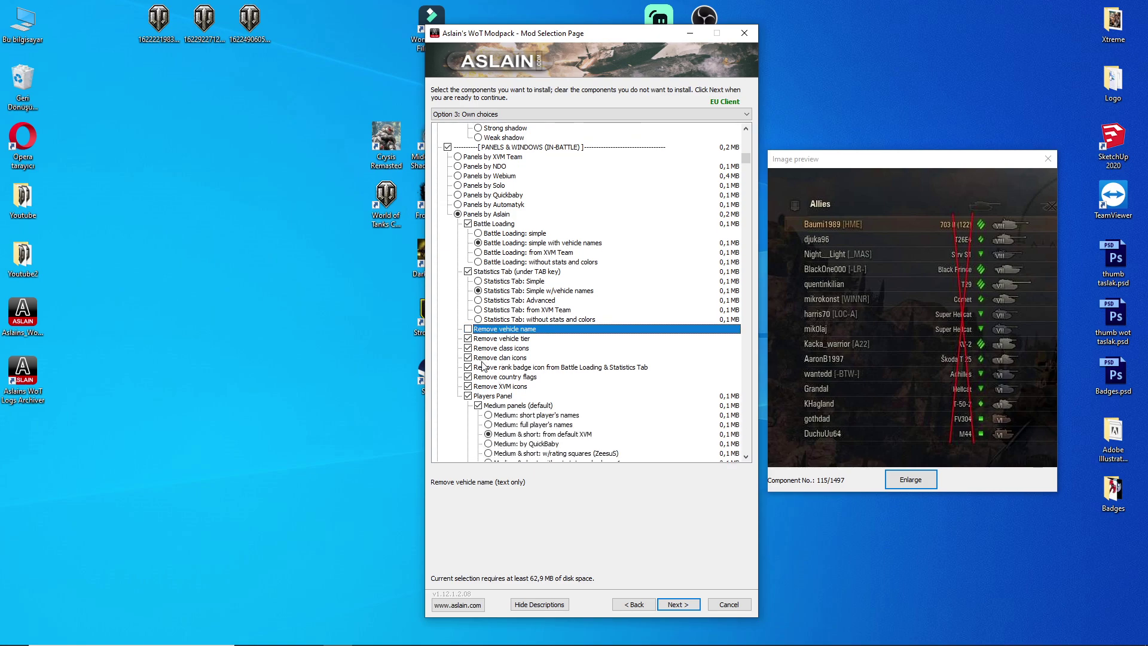
scroll(495, 407, down, 2)
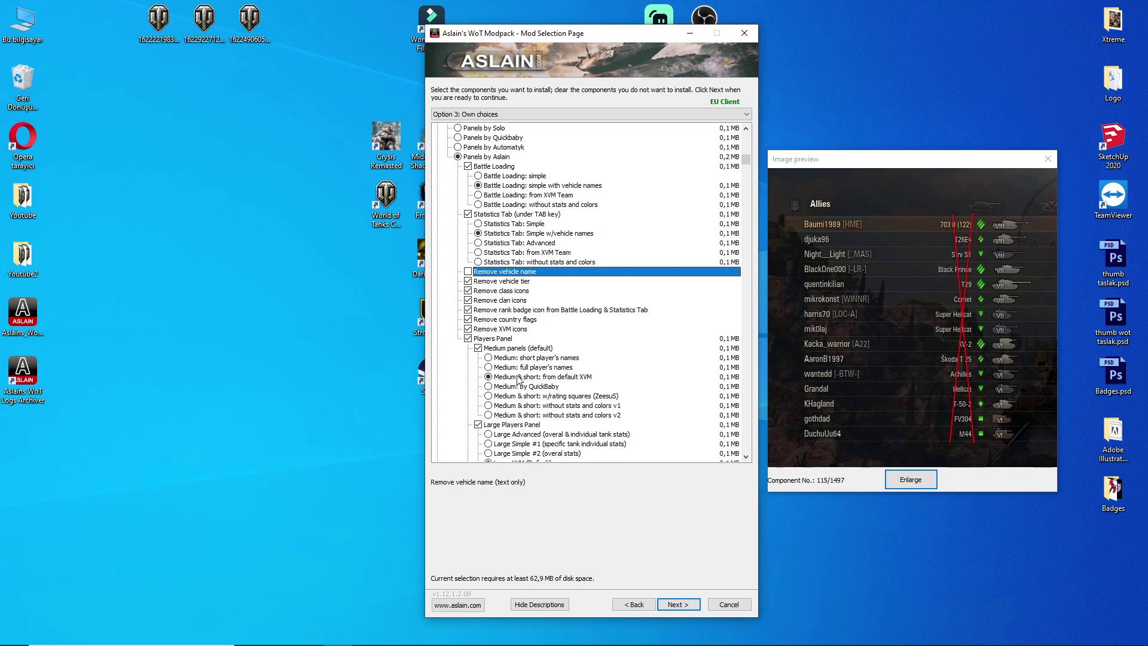
click(520, 376)
scroll(520, 359, down, 5)
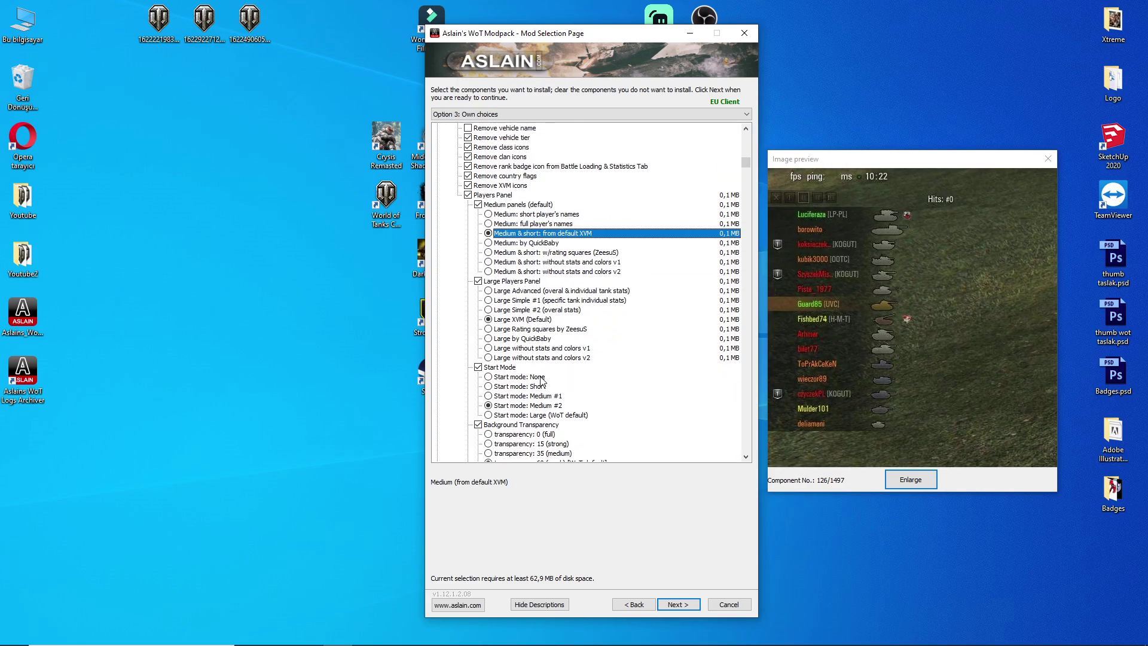
click(517, 323)
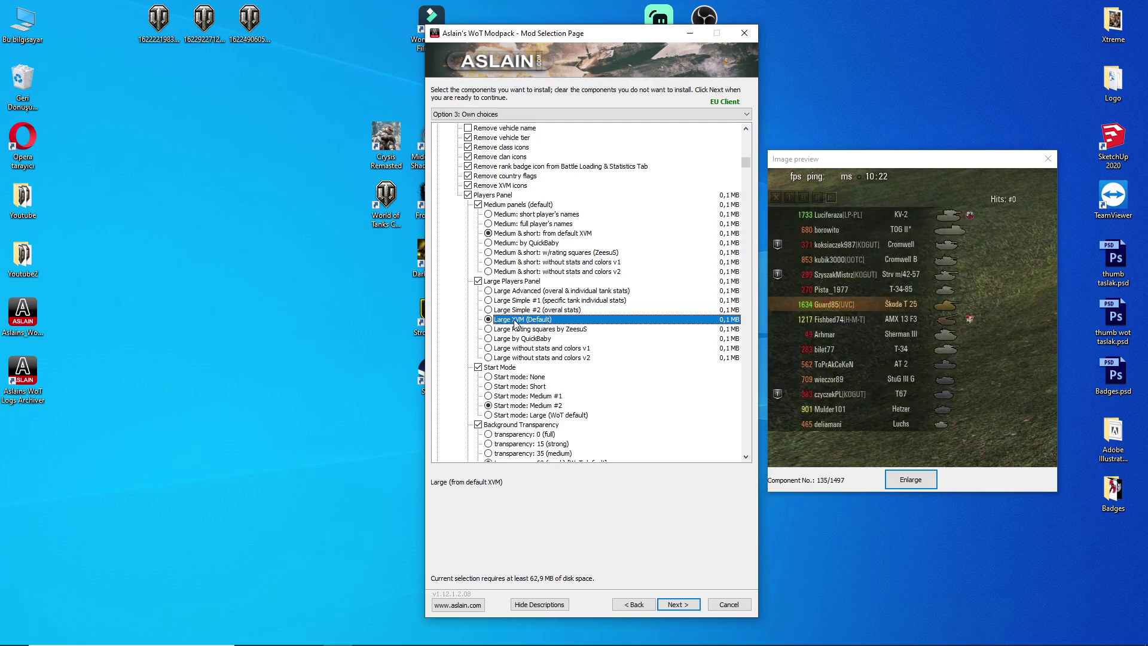
Step: Set the Players Panel start mode to Medium #2 and its background transparency to 60 (weak)
click(518, 408)
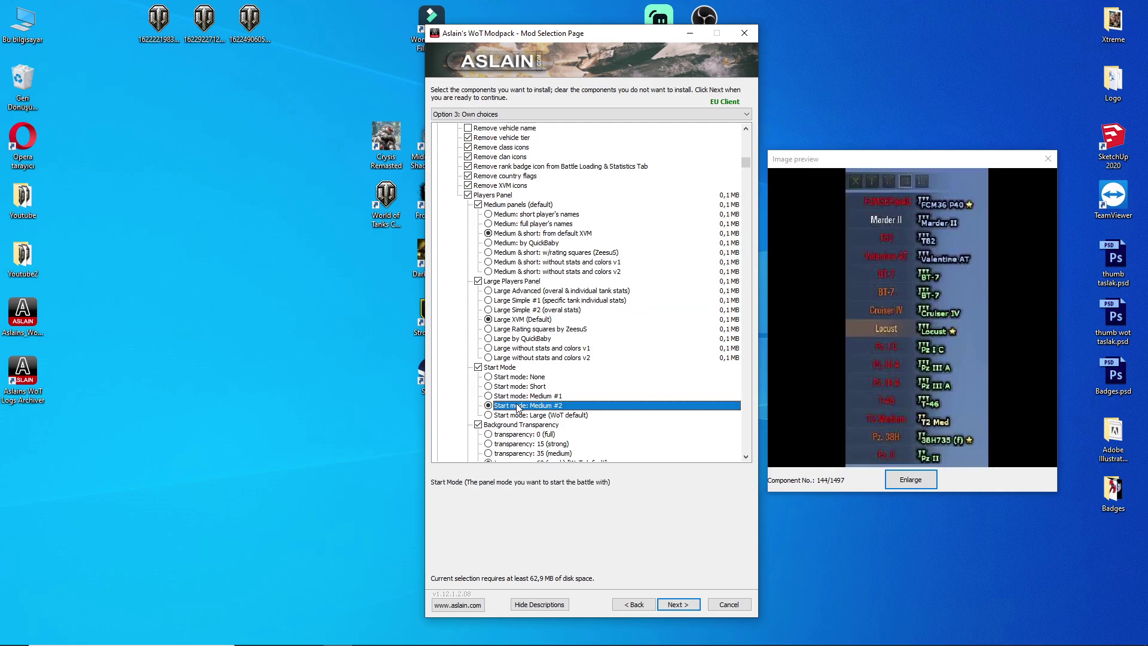
scroll(530, 334, down, 5)
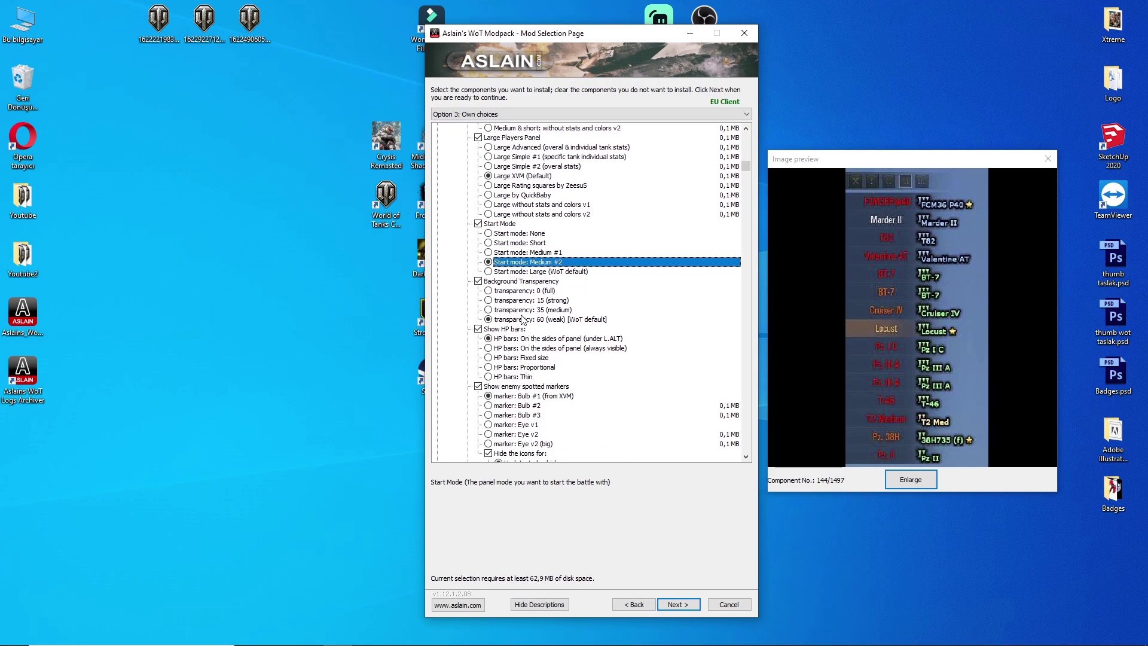
click(543, 320)
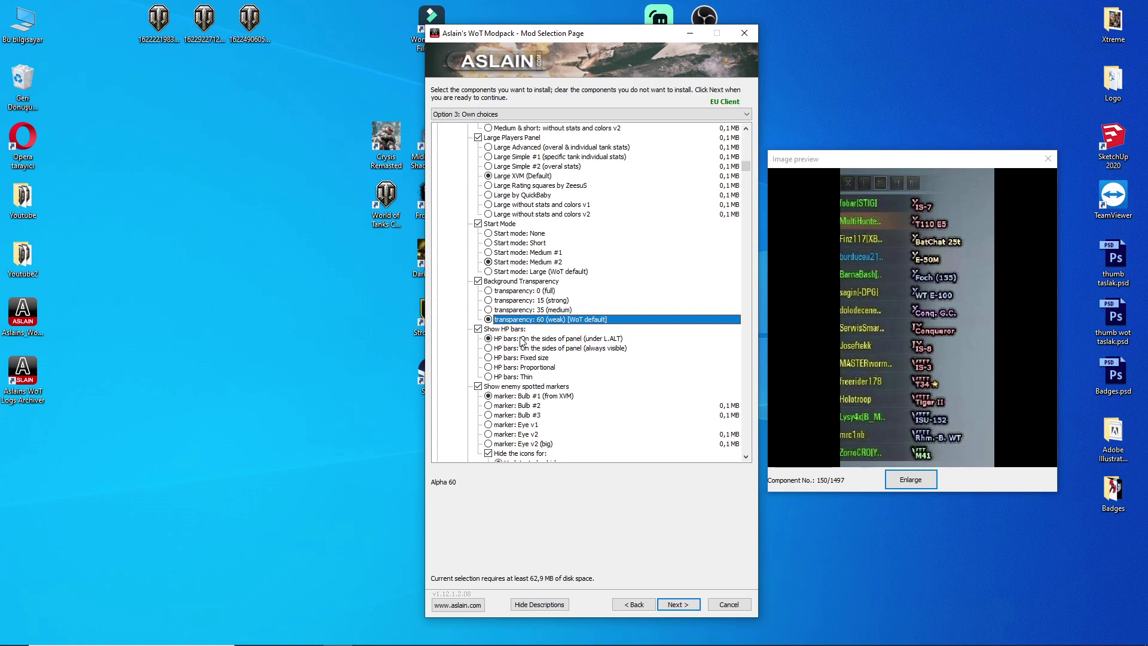
Step: Turn off Show HP bars for the Players Panel and use marker Bulb #1 (from XVM) for spotted enemies
click(527, 340)
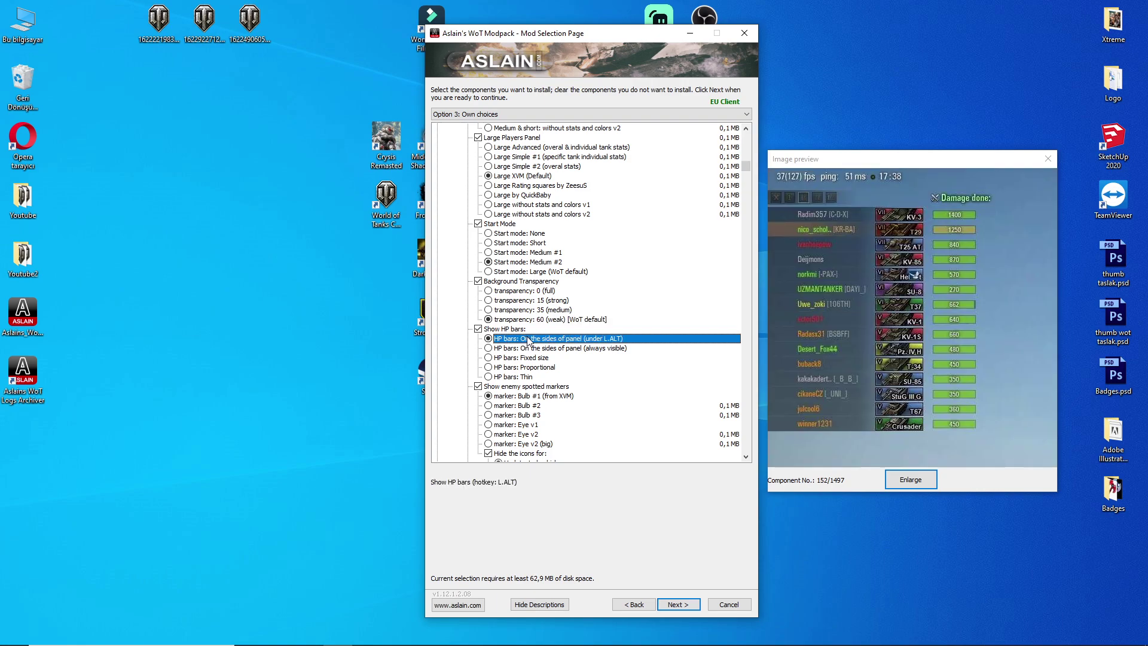
click(478, 330)
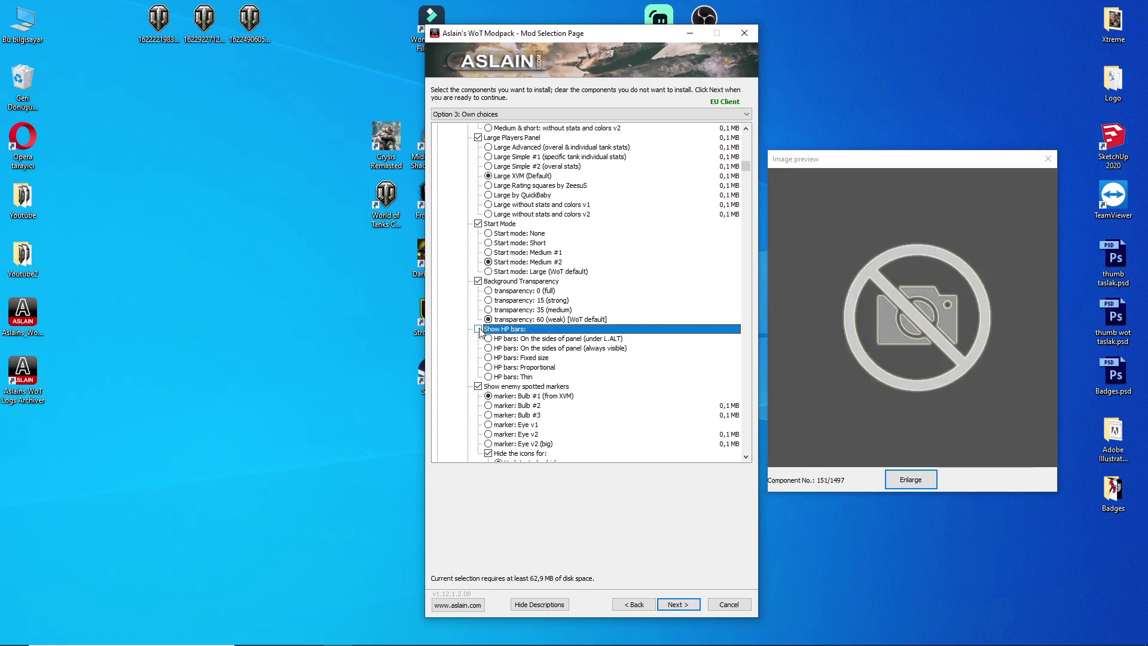
click(545, 342)
click(545, 359)
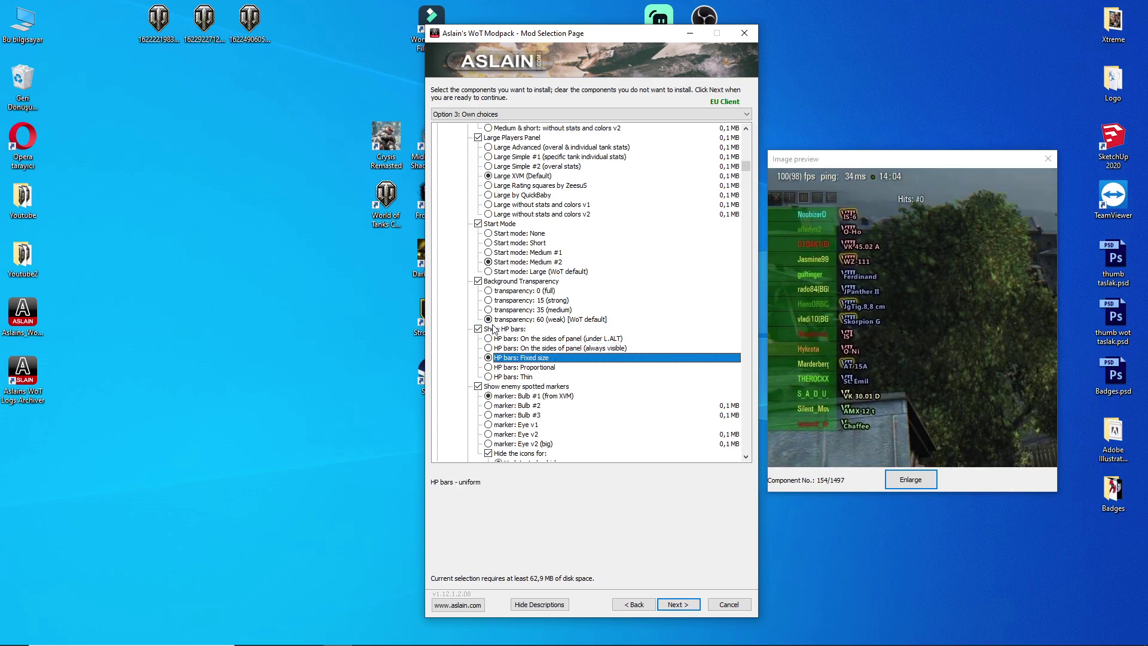
click(495, 328)
click(542, 397)
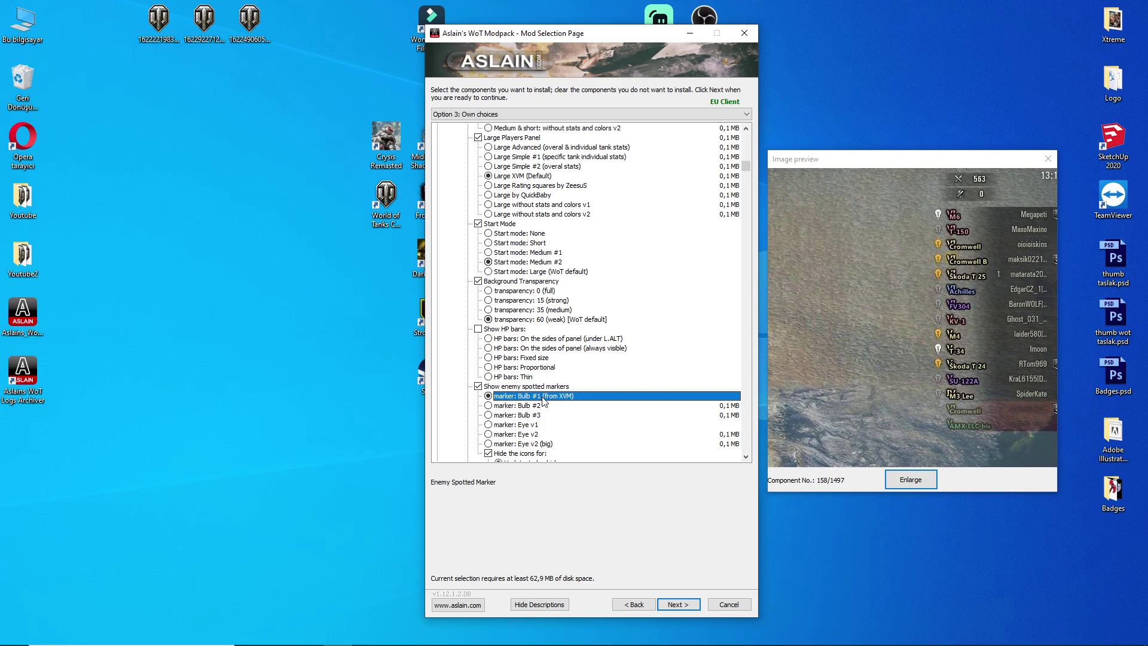
Step: Disable more visible frags, clan icons, user-selected flags and XMQP markers on the Players Panel
scroll(603, 380, down, 1)
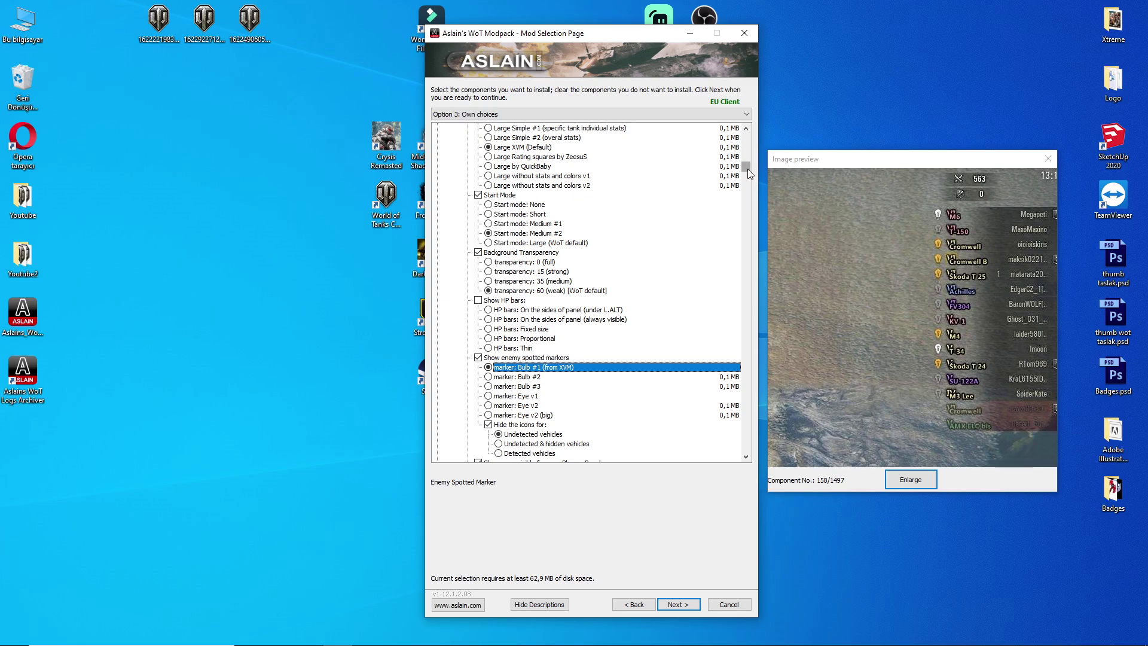
scroll(748, 169, down, 2)
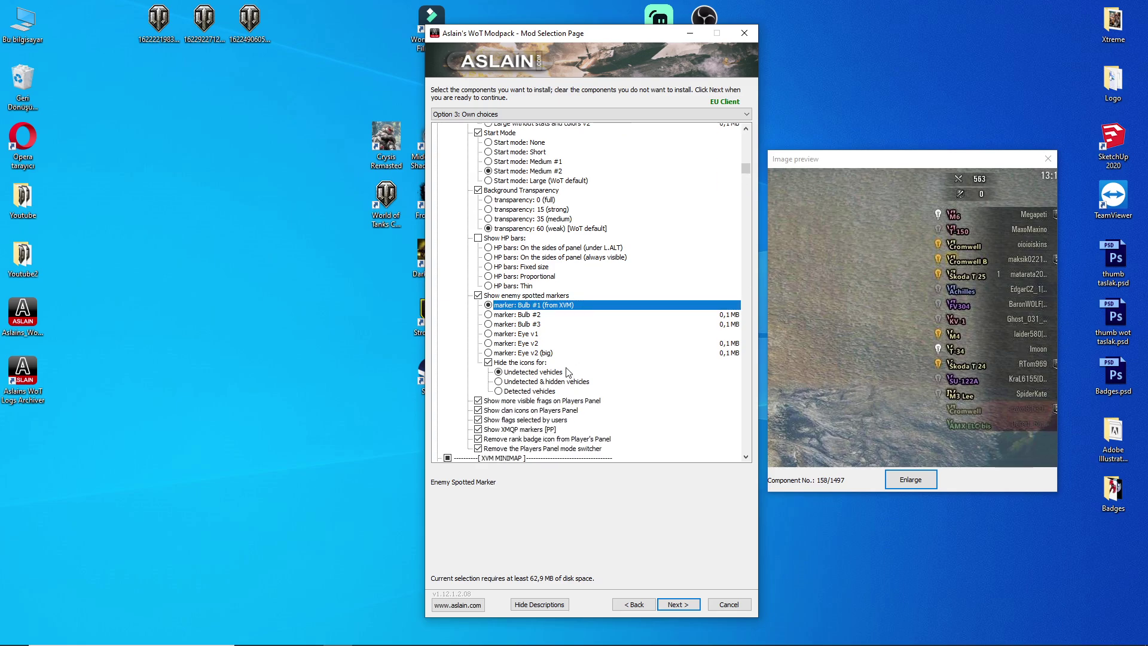
scroll(574, 365, down, 3)
click(564, 320)
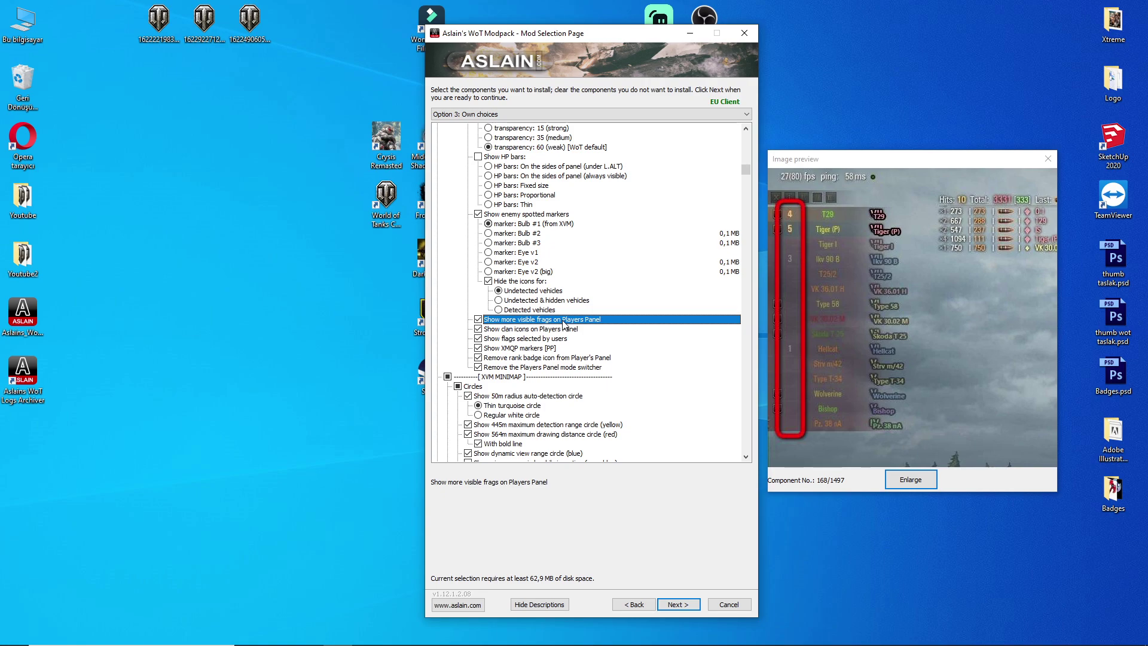
click(556, 329)
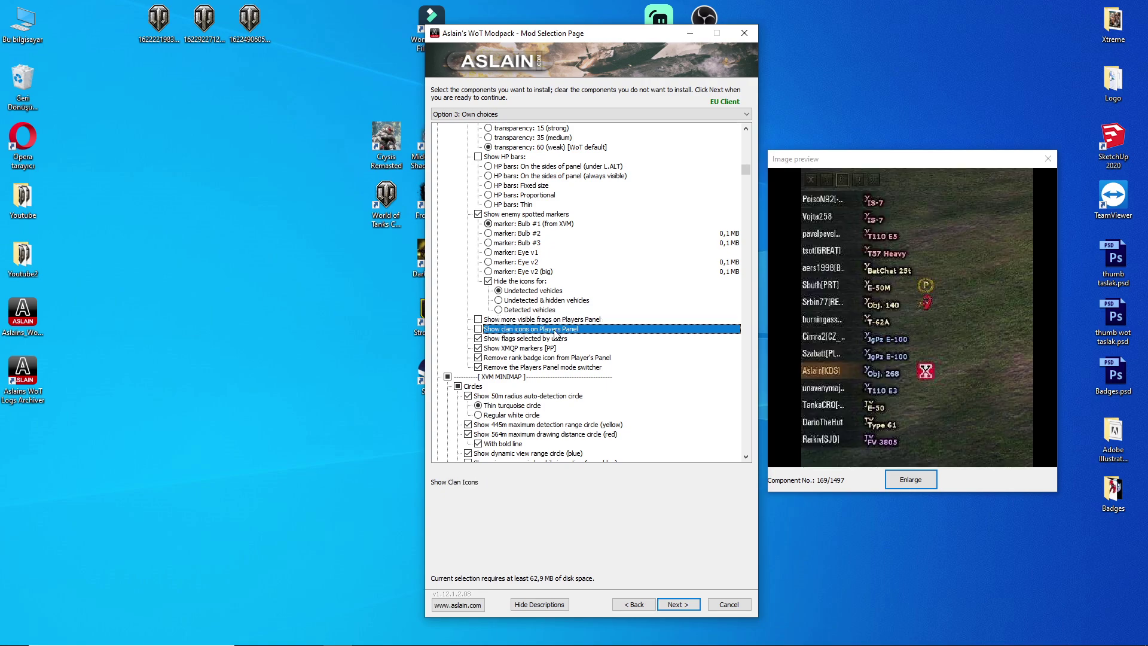
click(512, 342)
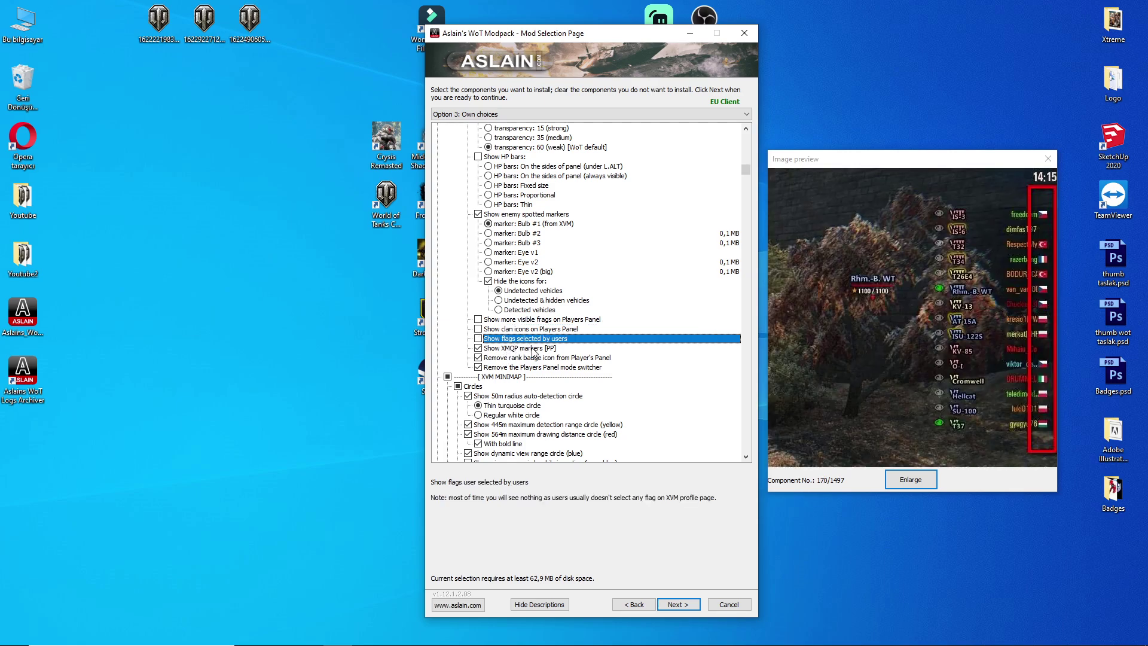
click(528, 351)
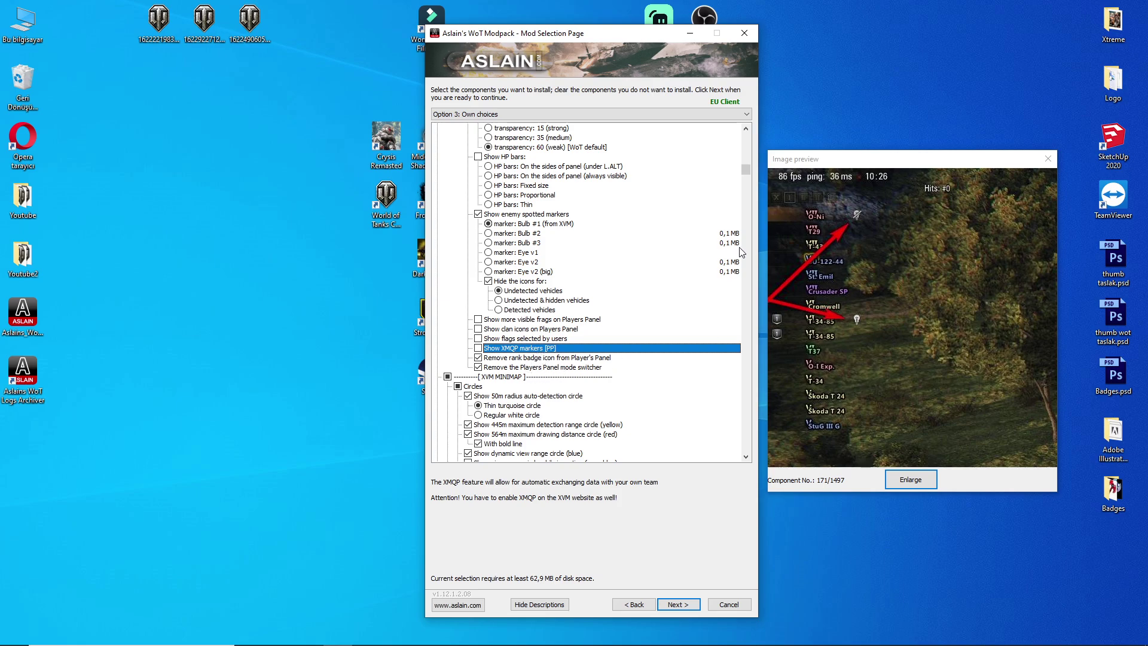
Step: Choose 10 Colors by WotLabs.net (Different Reds) as the rating scale under Player Statistics XVM
drag(748, 170, 748, 174)
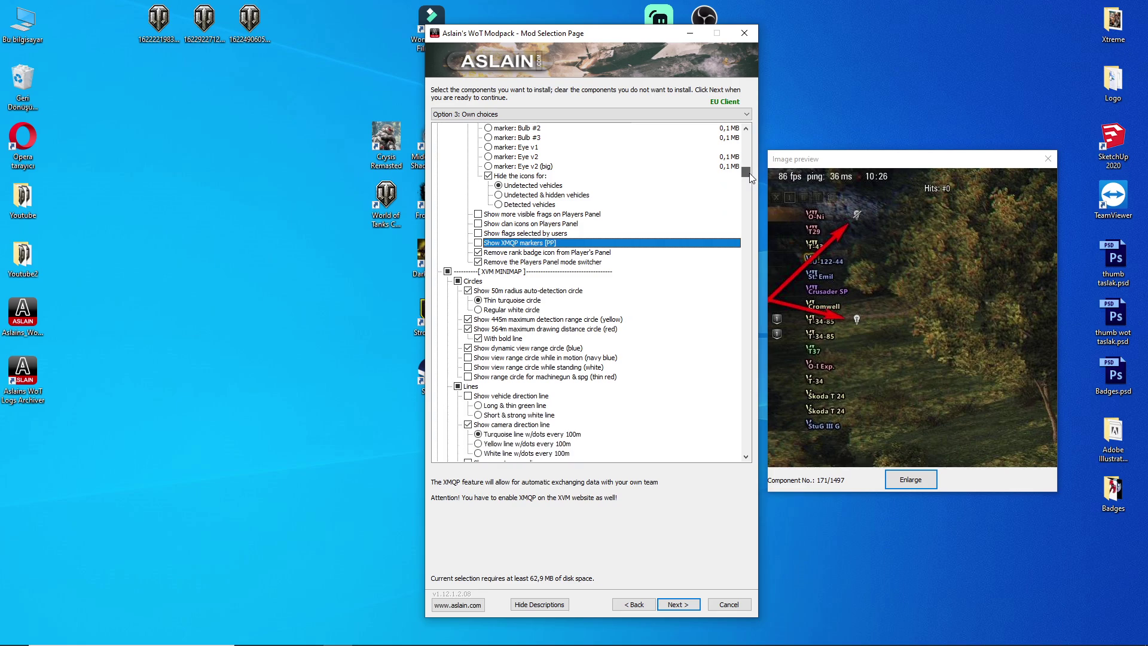
drag(749, 173, 749, 173)
scroll(751, 174, down, 3)
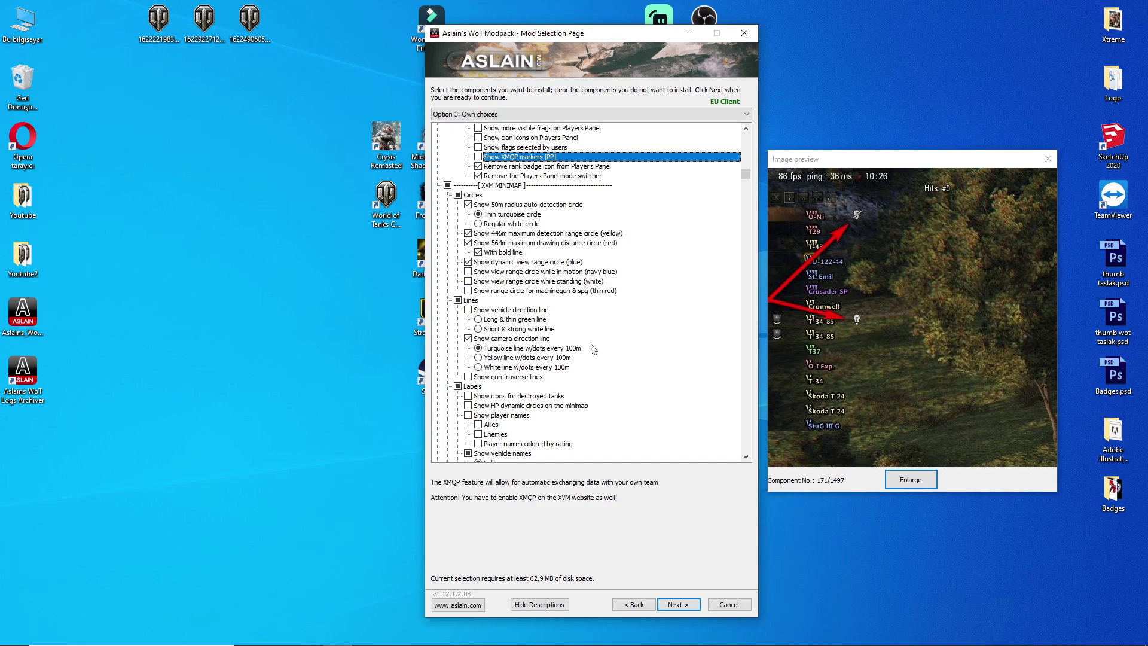
scroll(601, 290, down, 5)
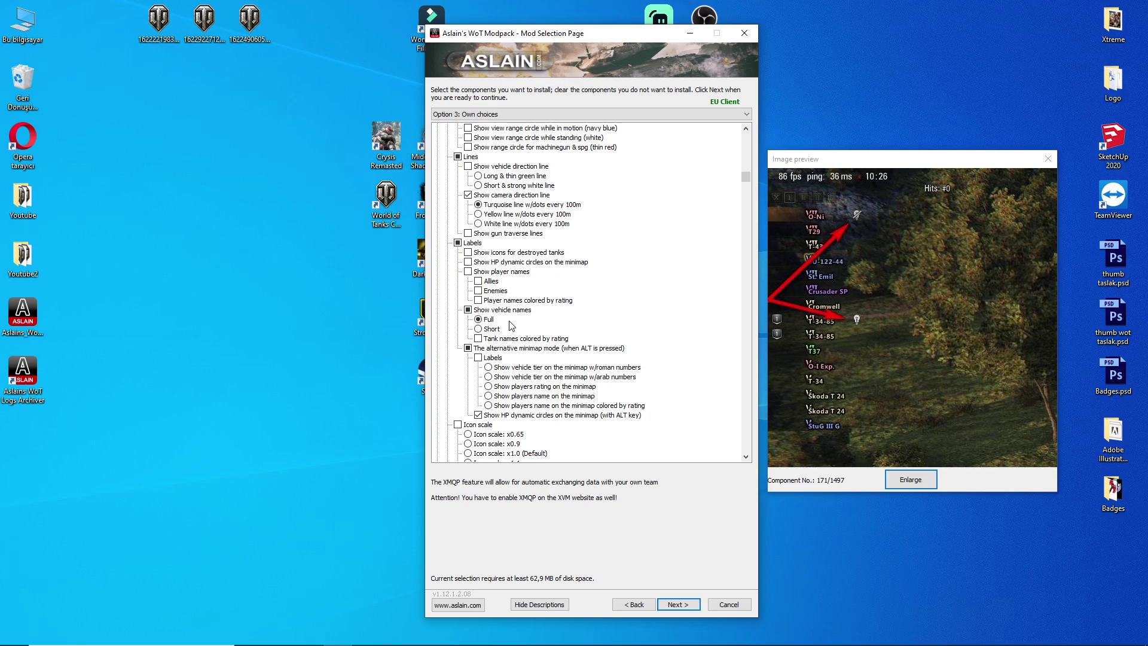
scroll(506, 338, down, 2)
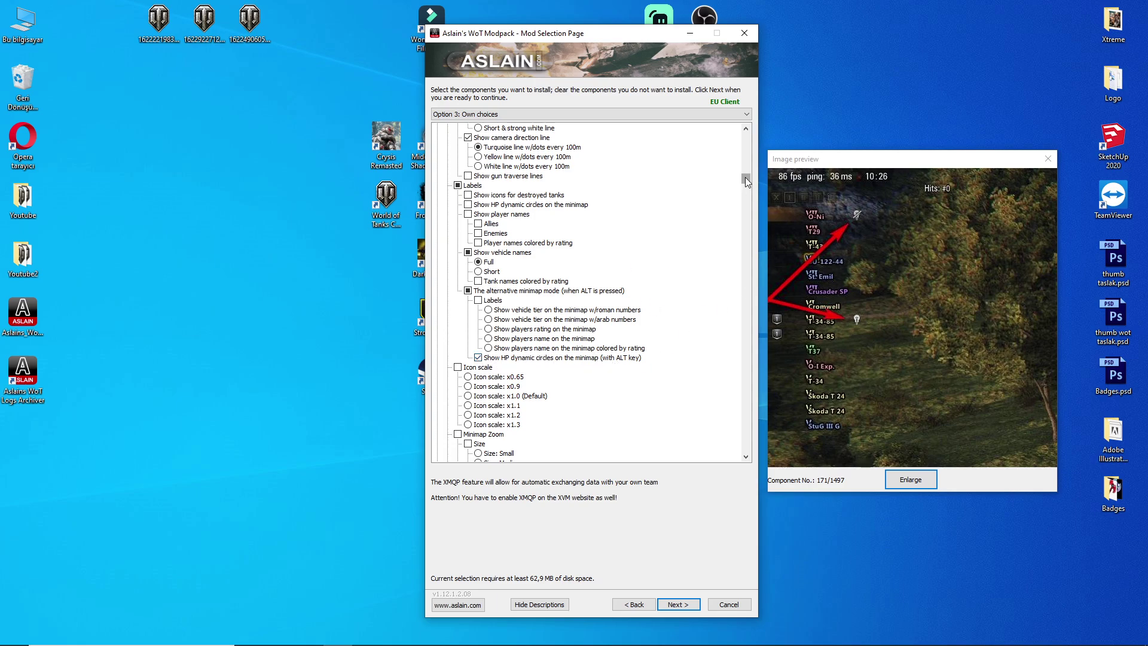
drag(745, 179, 755, 189)
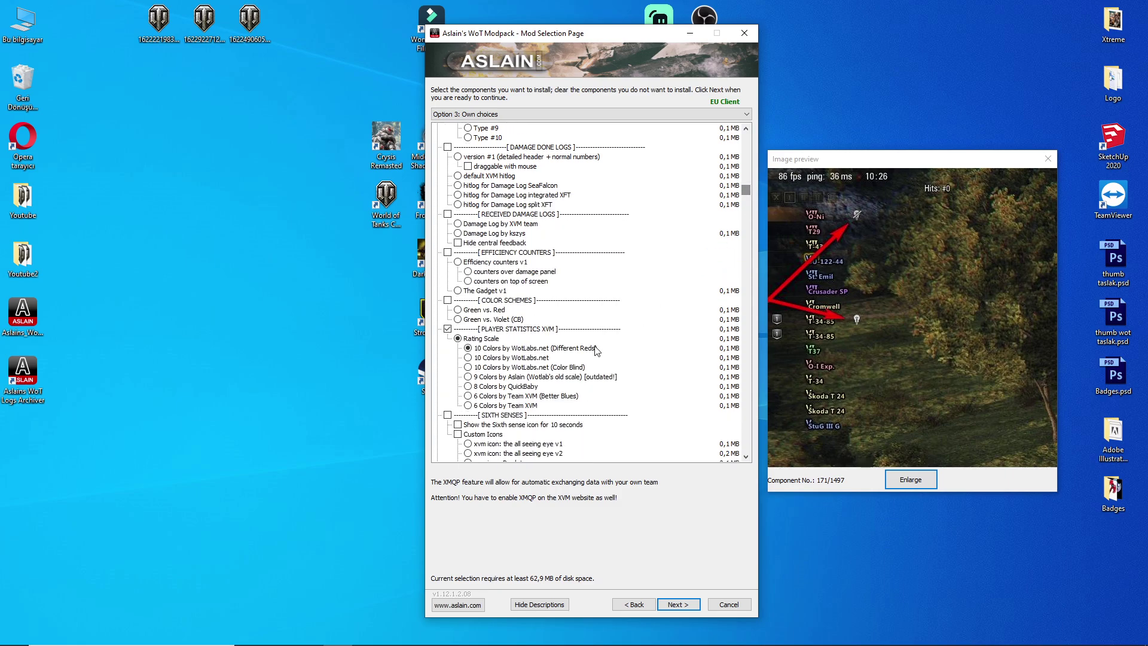
click(541, 350)
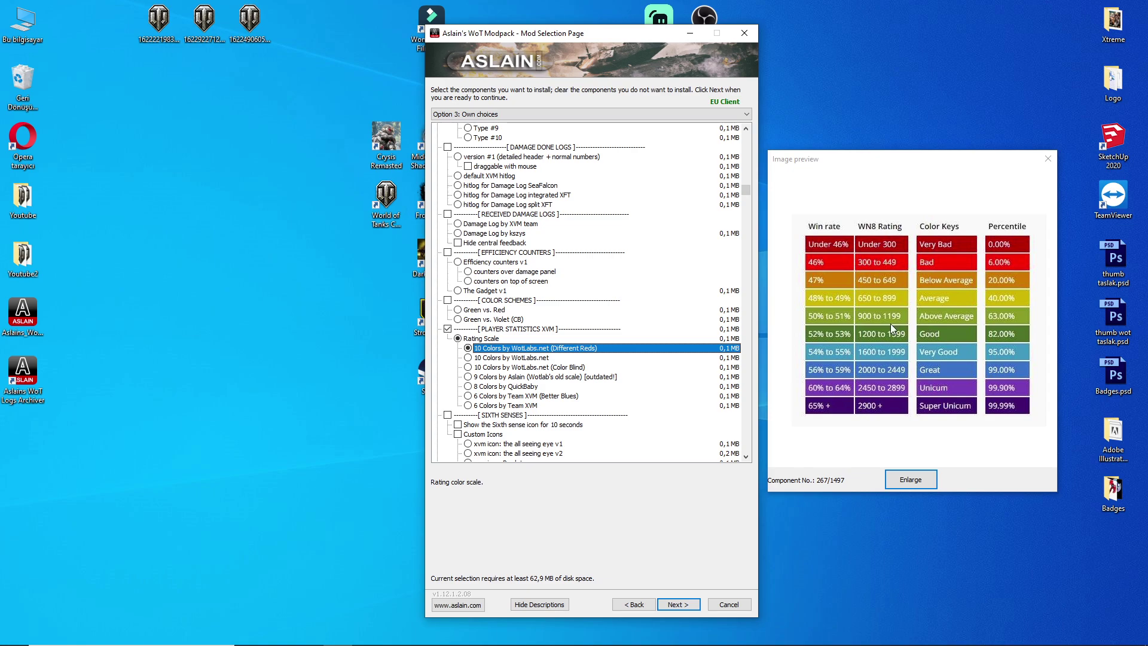
Step: Compare the Team XVM and QuickBaby rating scale previews, then return to 10 Colors by WotLabs.net (Different Reds)
click(503, 406)
click(506, 400)
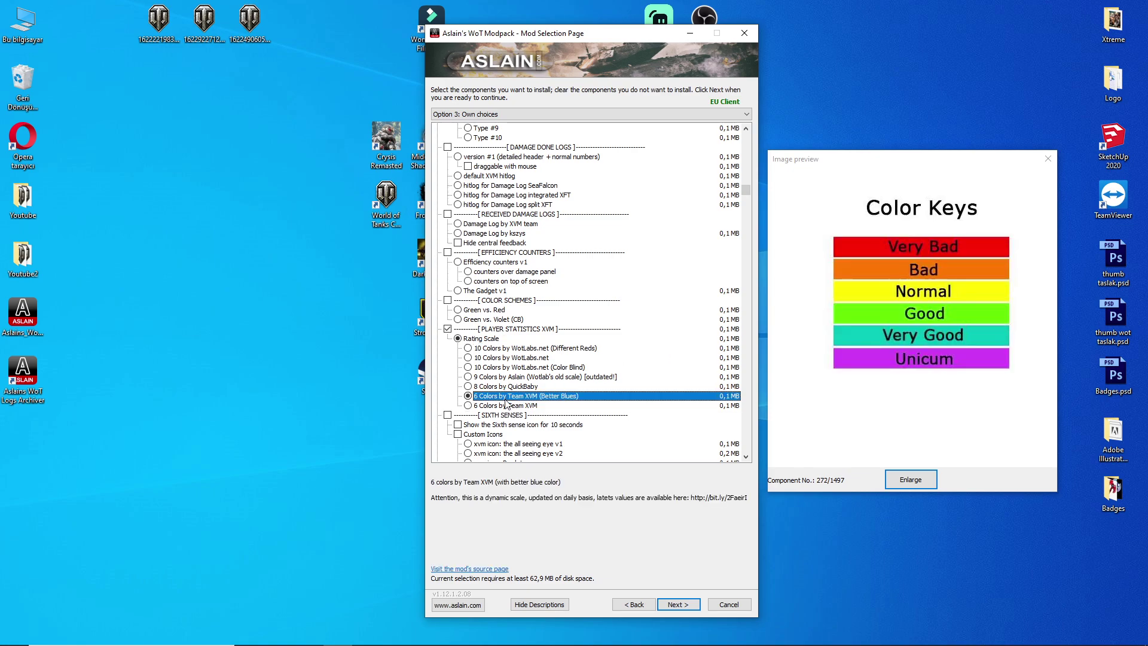
click(519, 405)
click(523, 396)
click(528, 387)
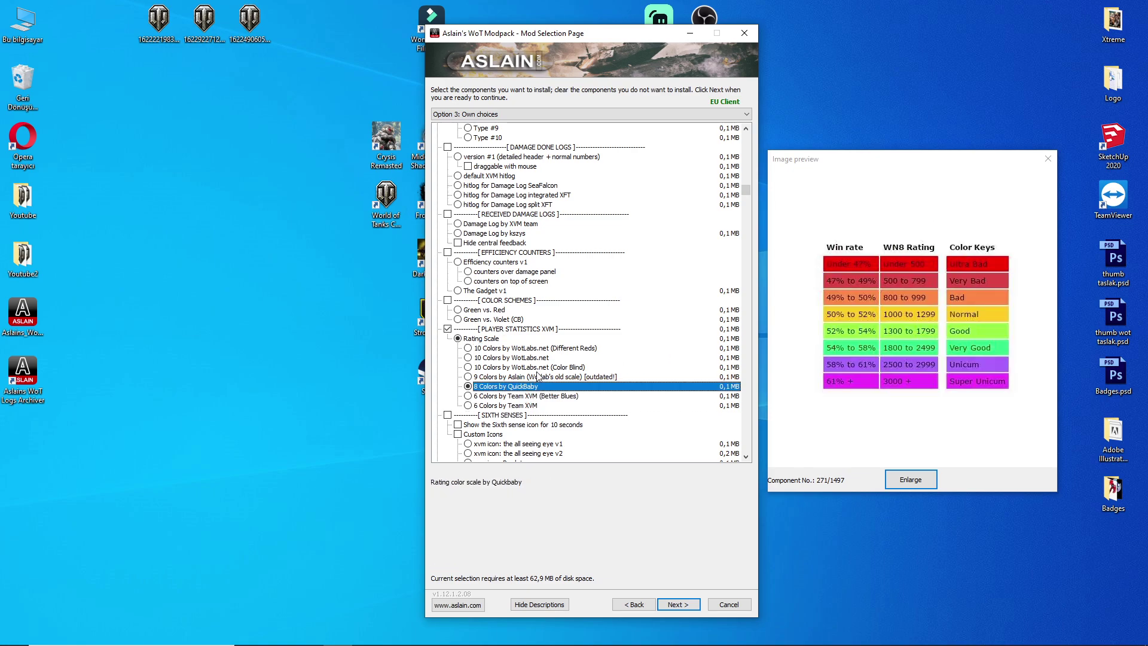
click(502, 347)
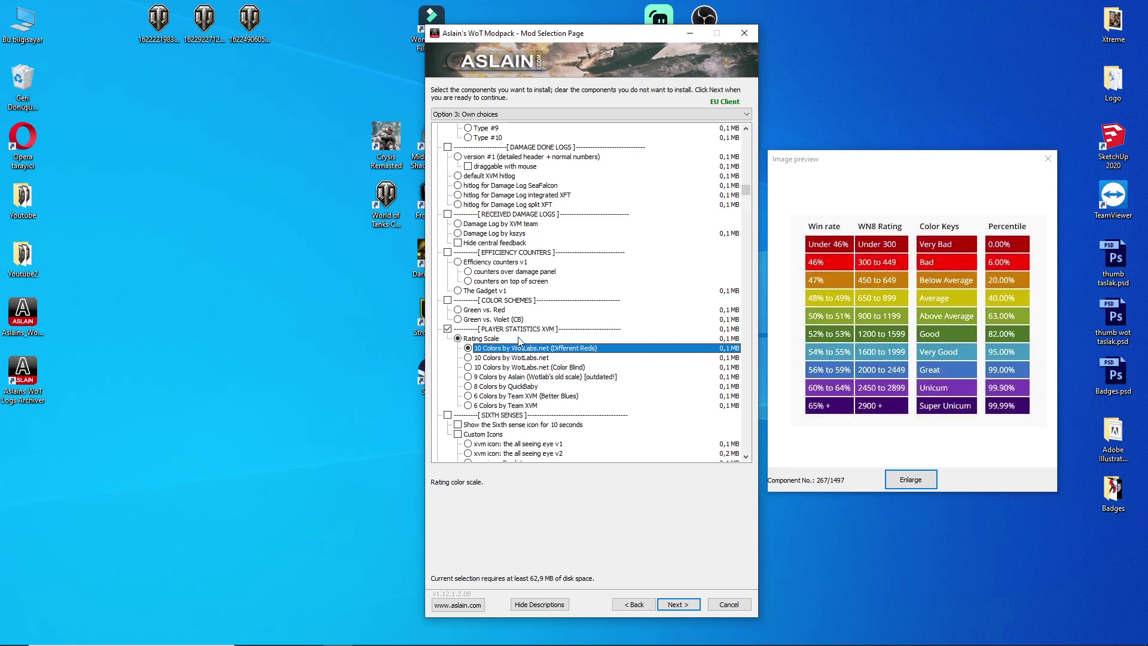
Step: Review the price/XP button option under Garage XVM and Team WN8 Position No. 1 with Win Chance only under Other XVM Settings
drag(745, 192, 747, 210)
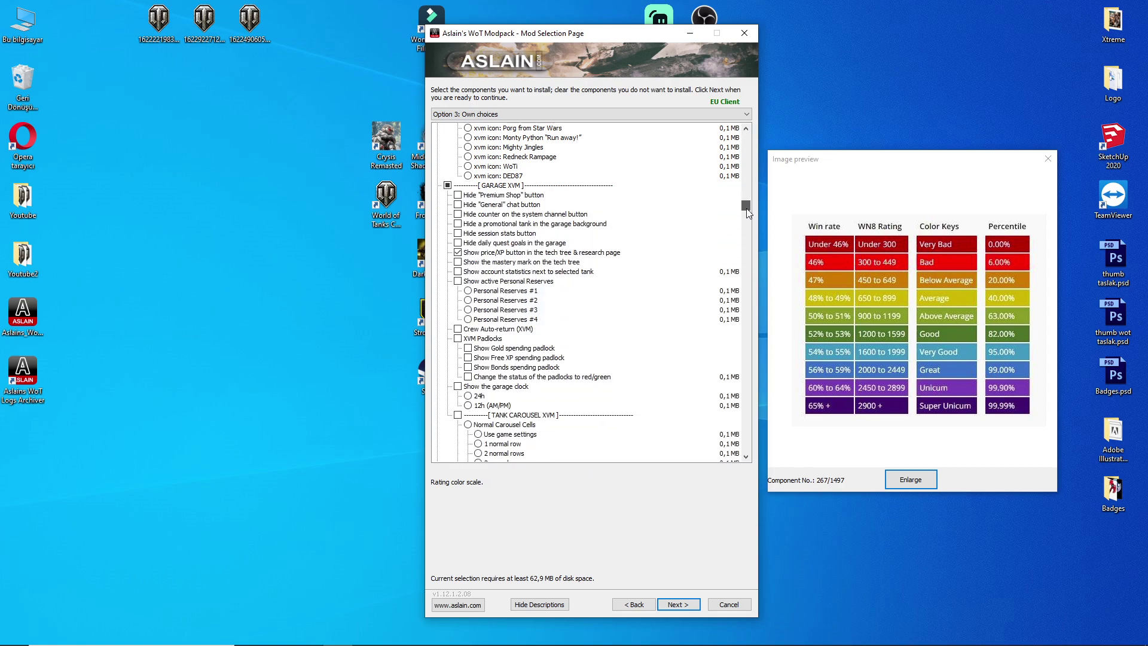
click(541, 254)
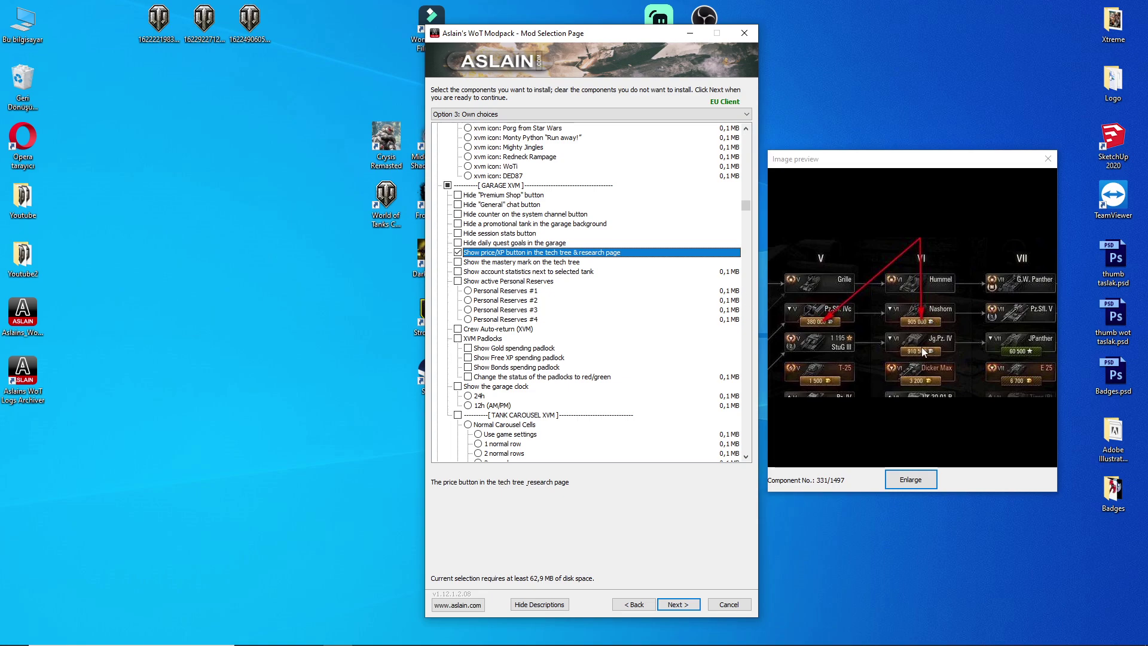
scroll(745, 216, down, 13)
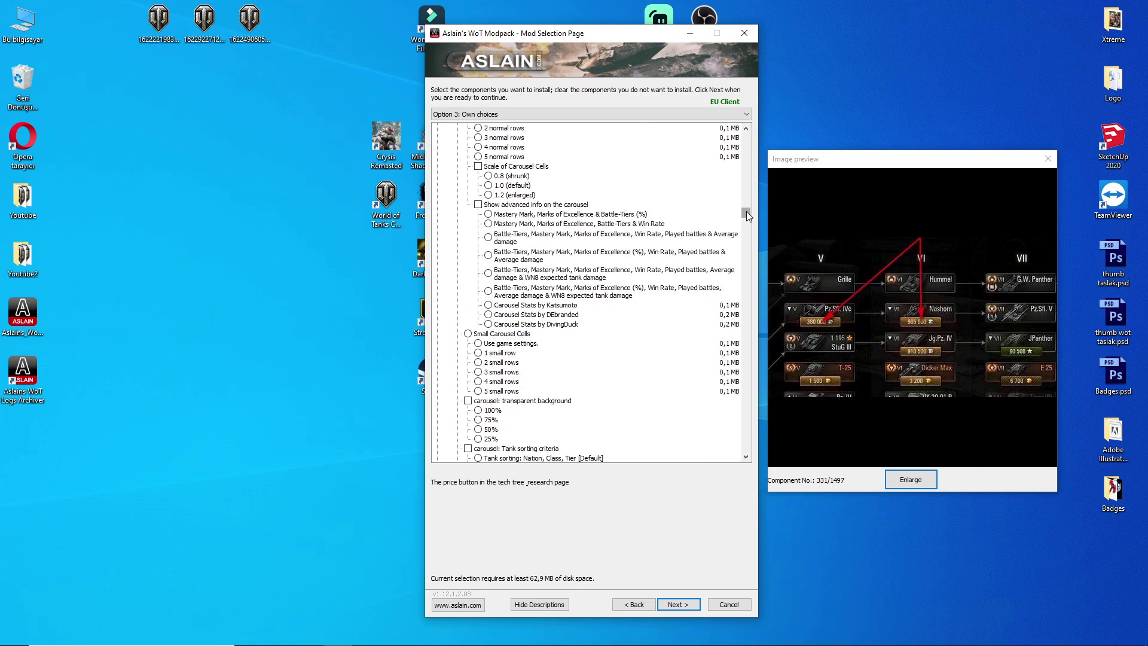
drag(749, 215, 752, 224)
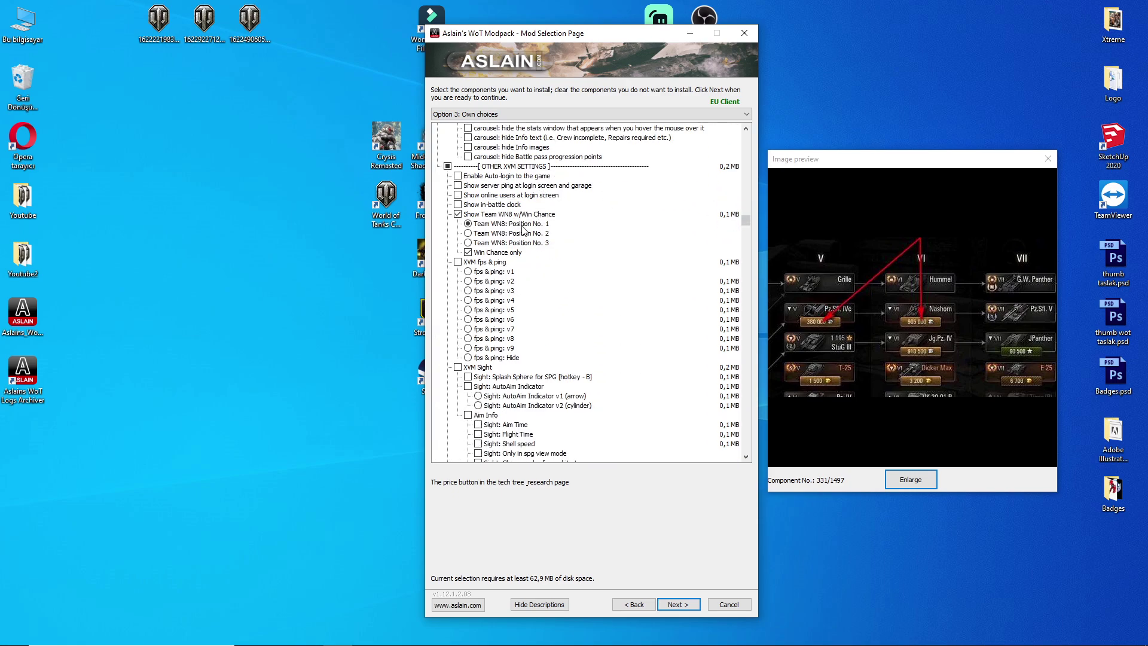
click(523, 226)
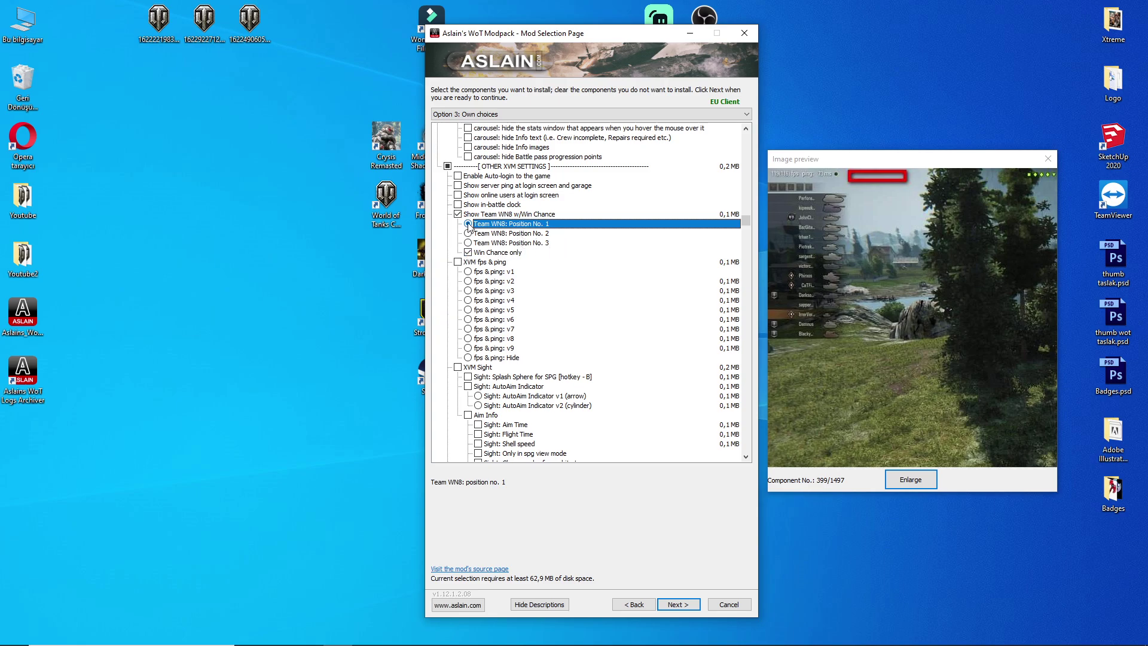
click(492, 254)
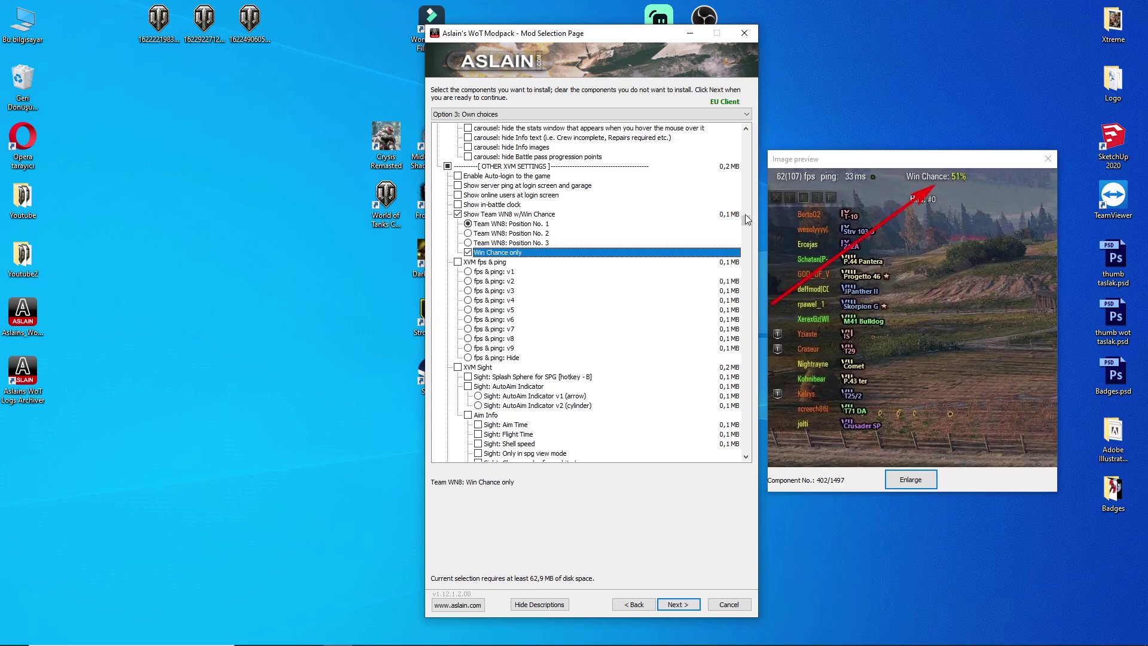
Step: Review the Accurate Damage Indicator preview under Other XVM Settings, leaving the option enabled
drag(745, 219, 745, 227)
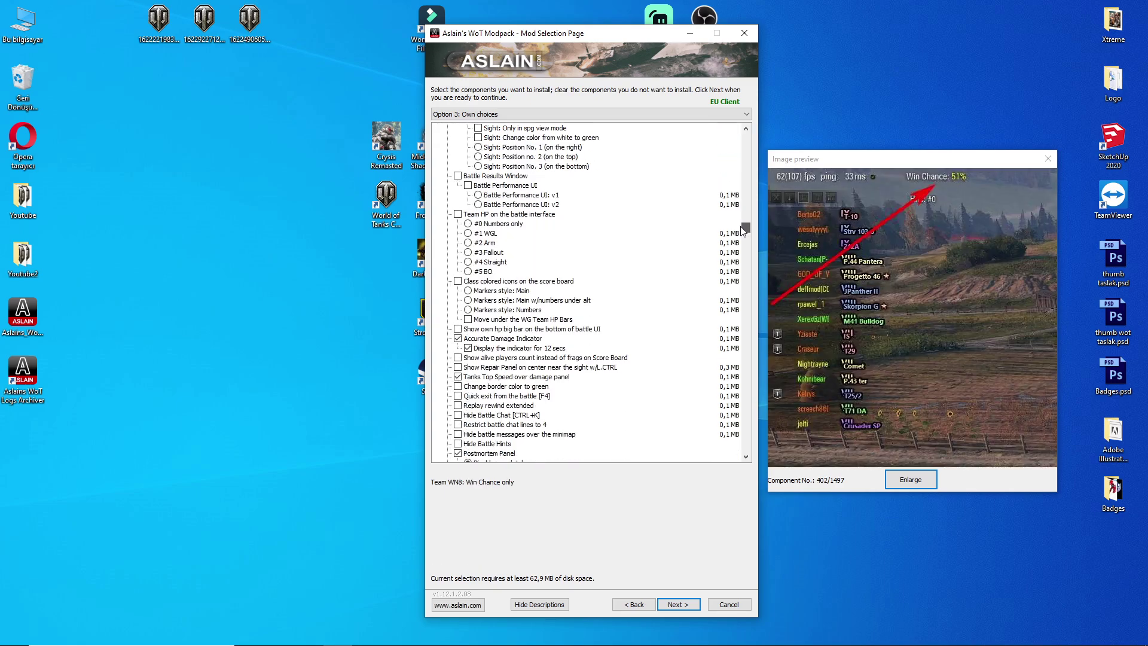
click(458, 339)
click(515, 342)
click(515, 343)
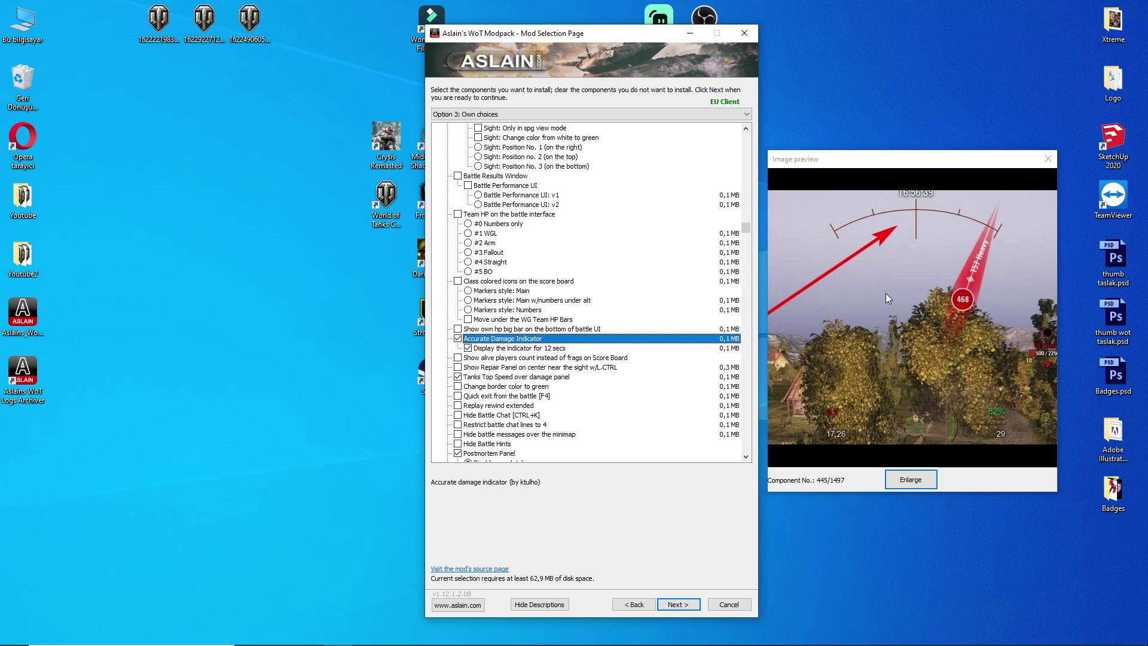
Step: Review Tanks Top Speed over damage panel and the Postmortem Panel's Disable completely option, leaving both enabled
click(569, 378)
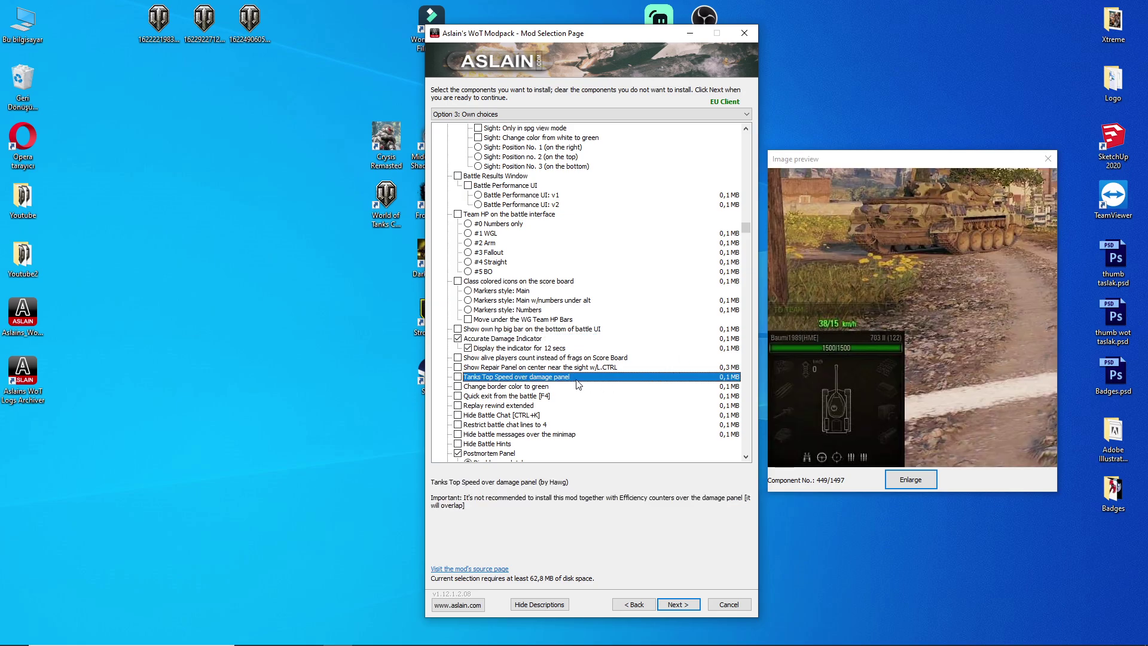
scroll(579, 384, down, 2)
click(519, 406)
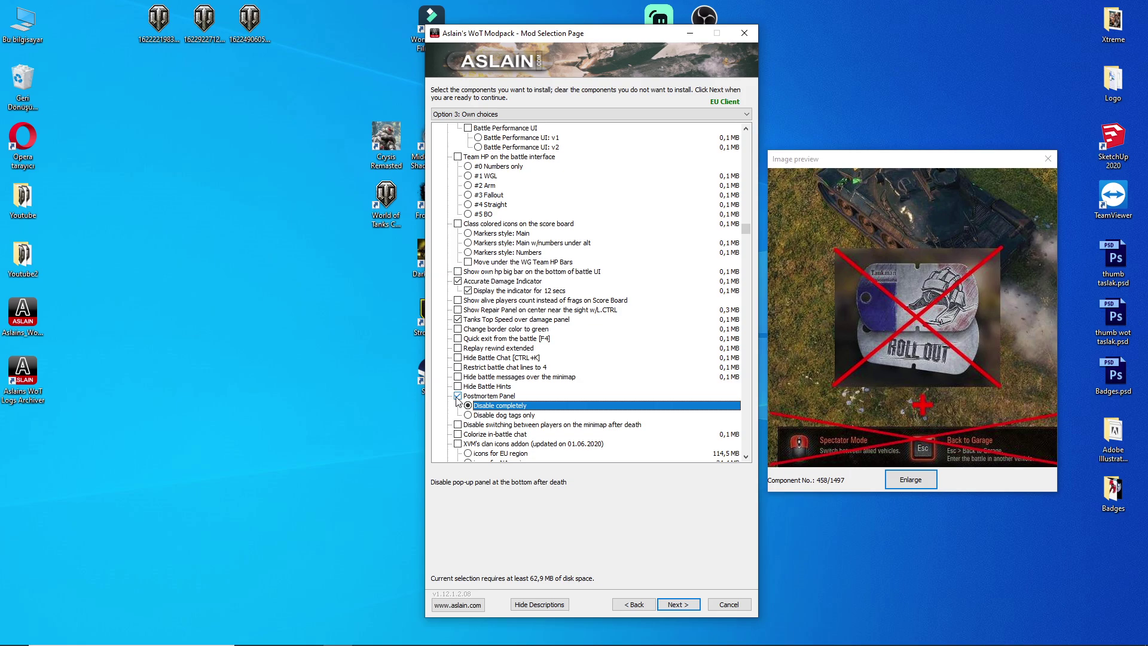
Step: Select with XVM as the Vehicle Contour Icons installation mode in the Non-XVM Mods branch
scroll(555, 411, down, 7)
scroll(528, 412, down, 4)
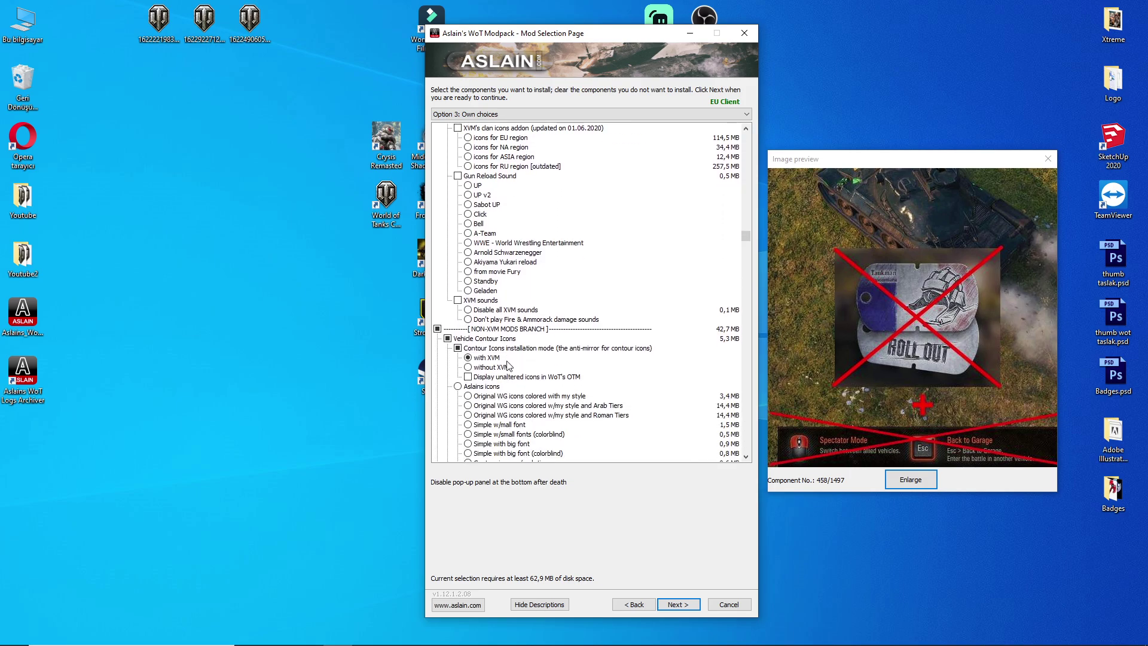
scroll(538, 338, down, 1)
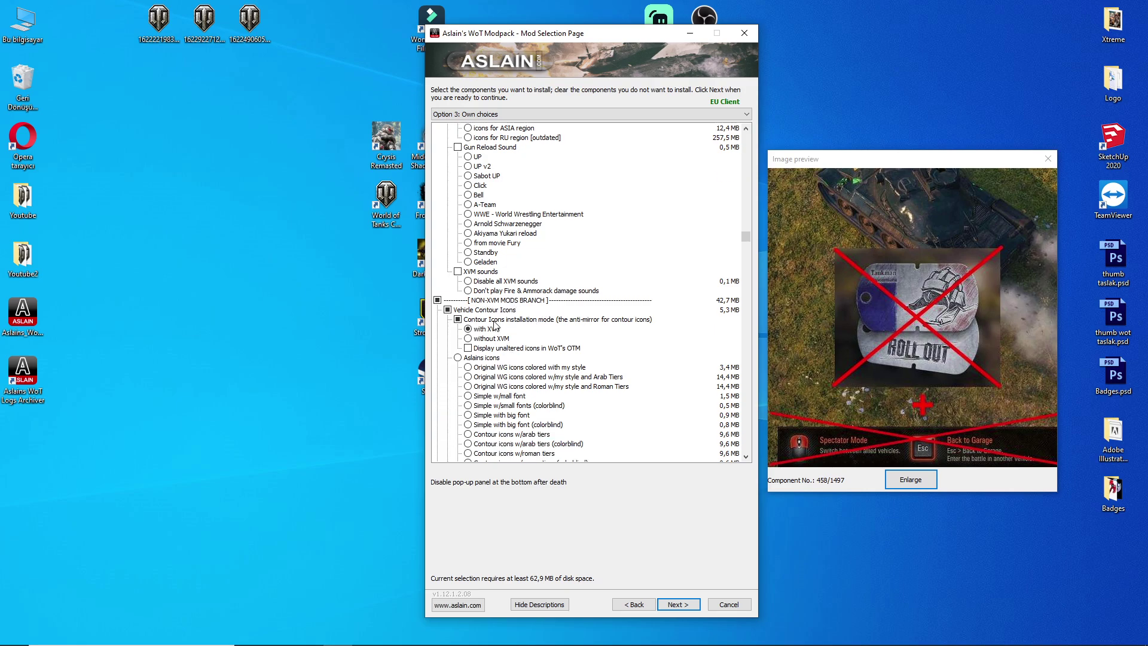
click(494, 328)
Step: Choose J1mbo as the vehicle contour icon set after trying Qualan
scroll(490, 332, down, 8)
scroll(487, 337, down, 8)
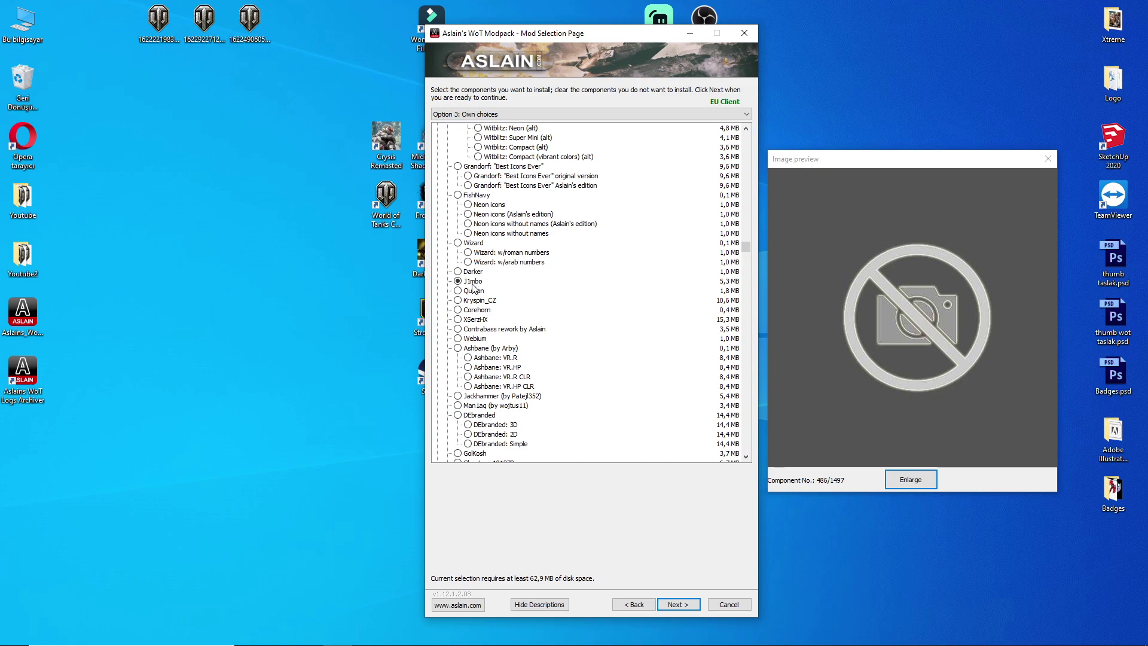
click(473, 282)
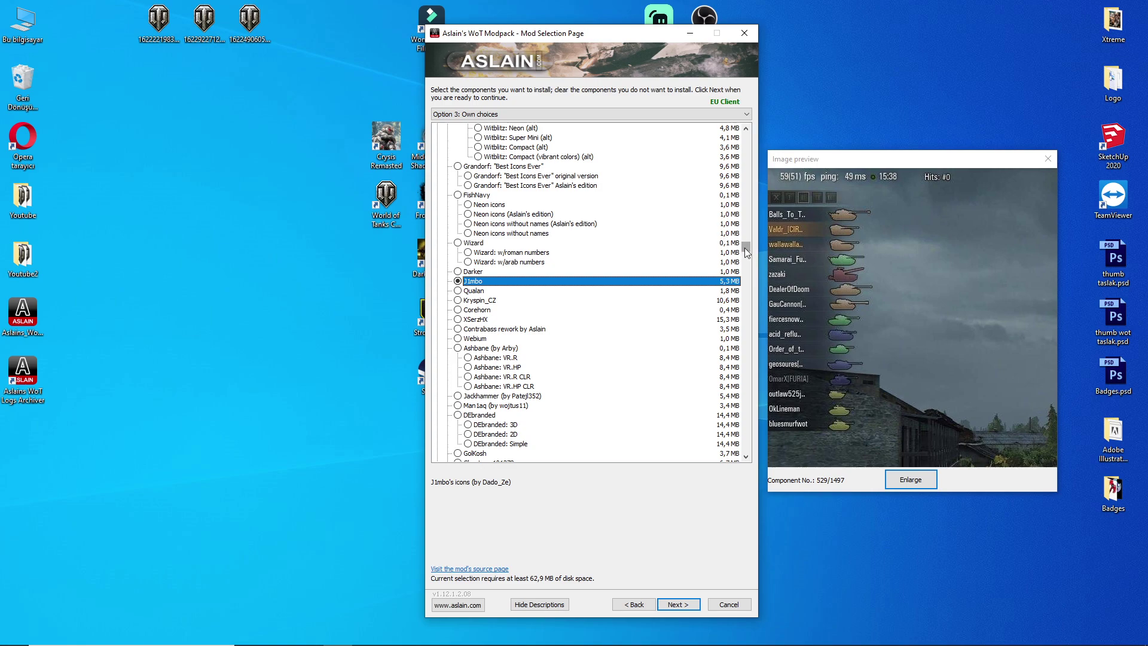
click(496, 291)
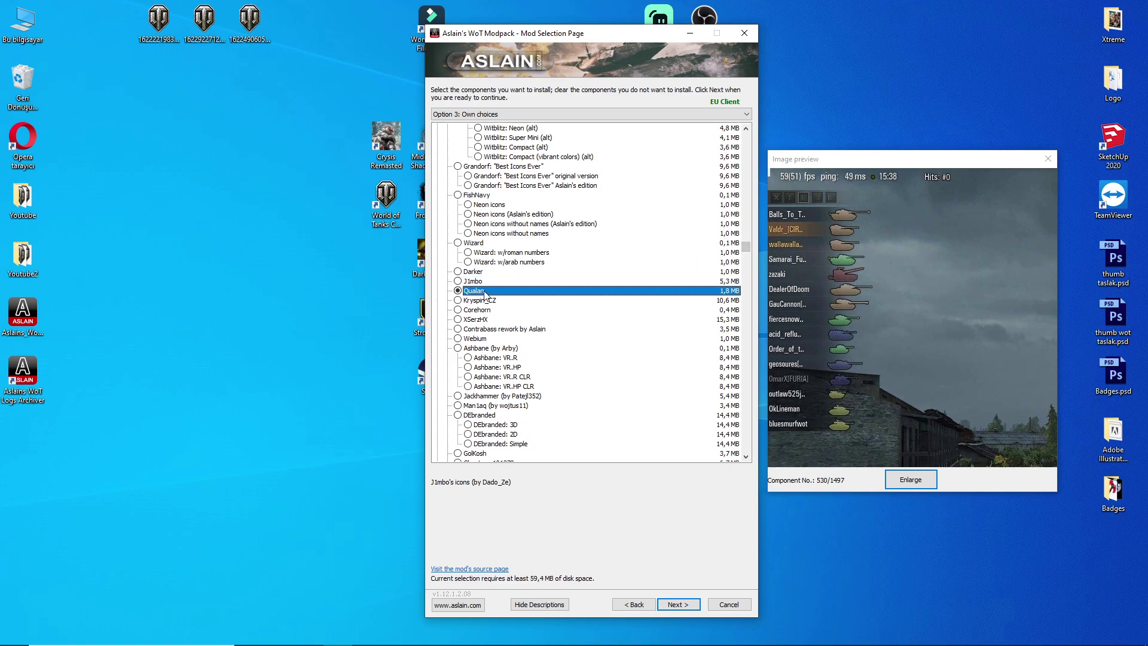
click(492, 282)
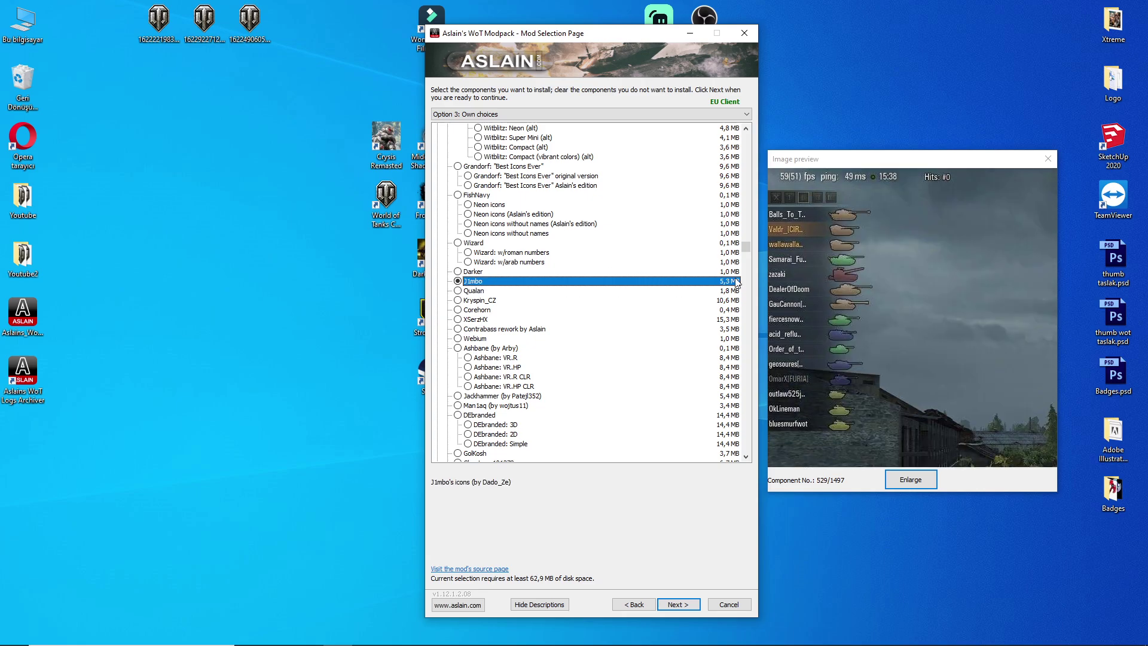
Step: Select 400m away max for Zoom-out in arcade mode in the PMOD section
scroll(748, 248, down, 1)
drag(747, 249, 747, 259)
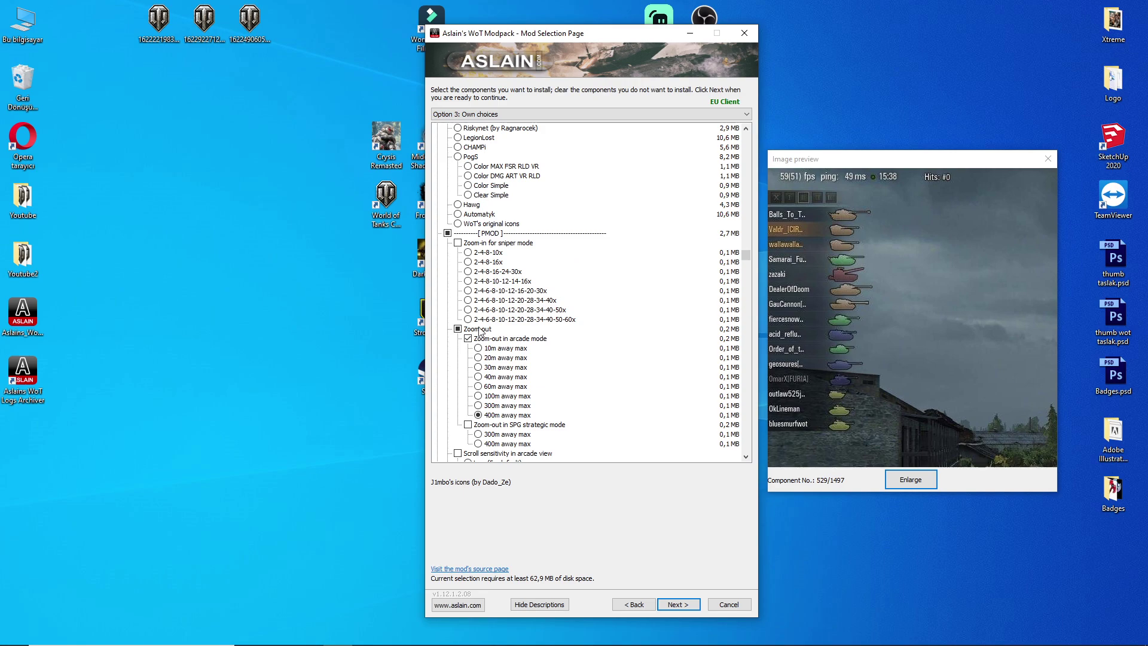
scroll(536, 363, down, 2)
click(518, 357)
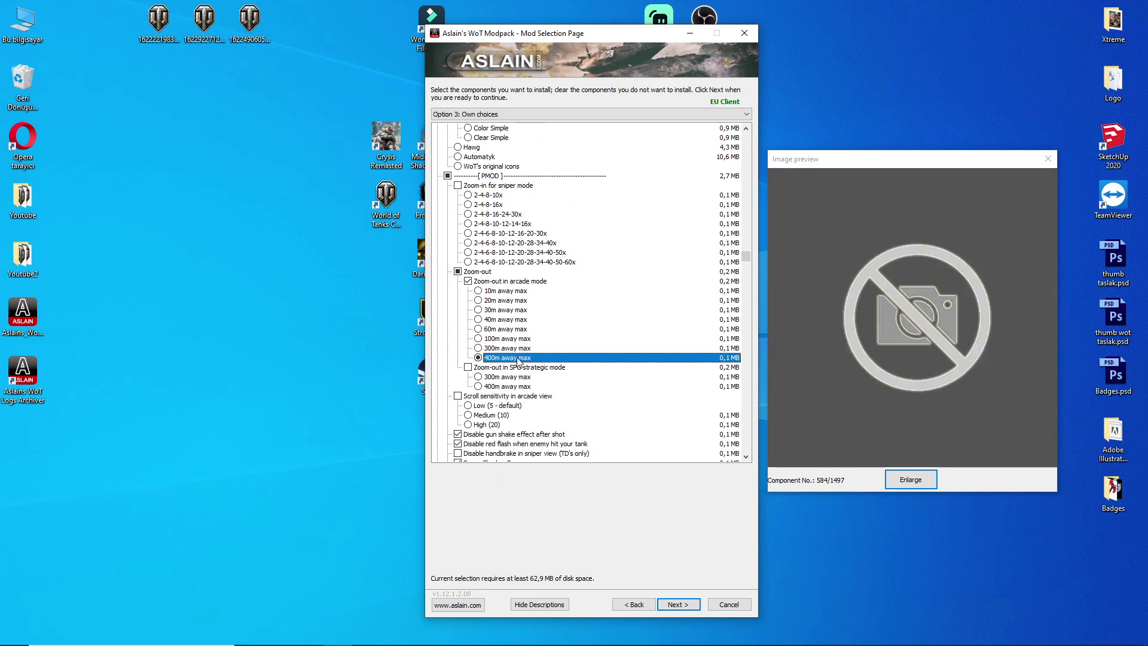
Step: Review PMOD's gun shake, red flash and Scope Shadow Remover options, leaving all three enabled
scroll(547, 348, down, 3)
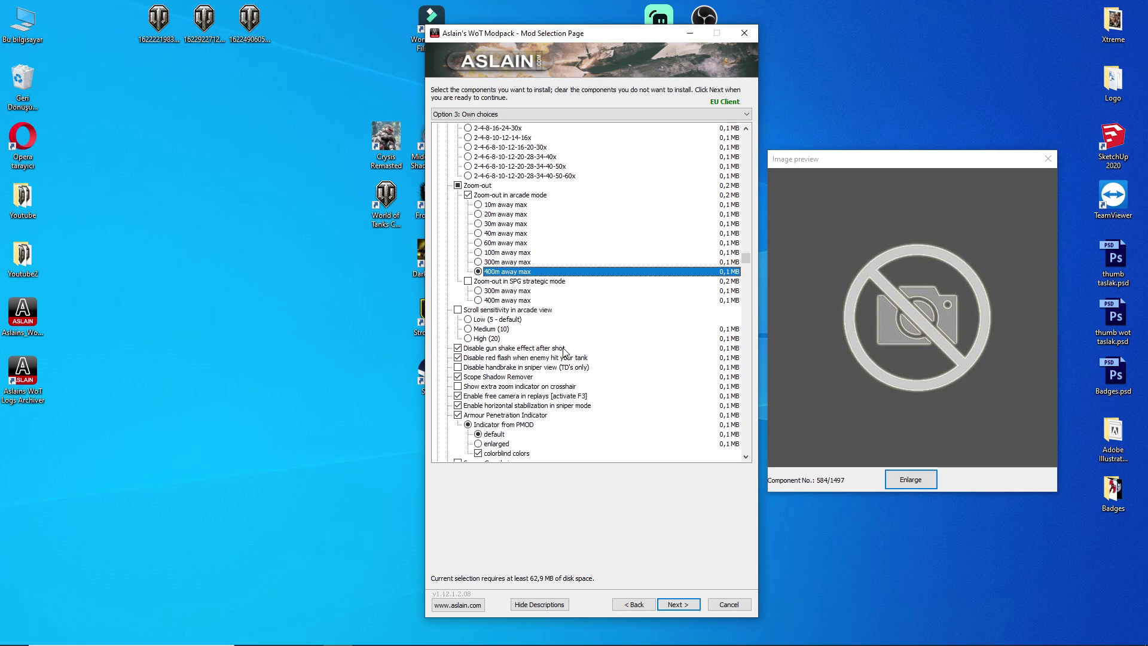
click(530, 349)
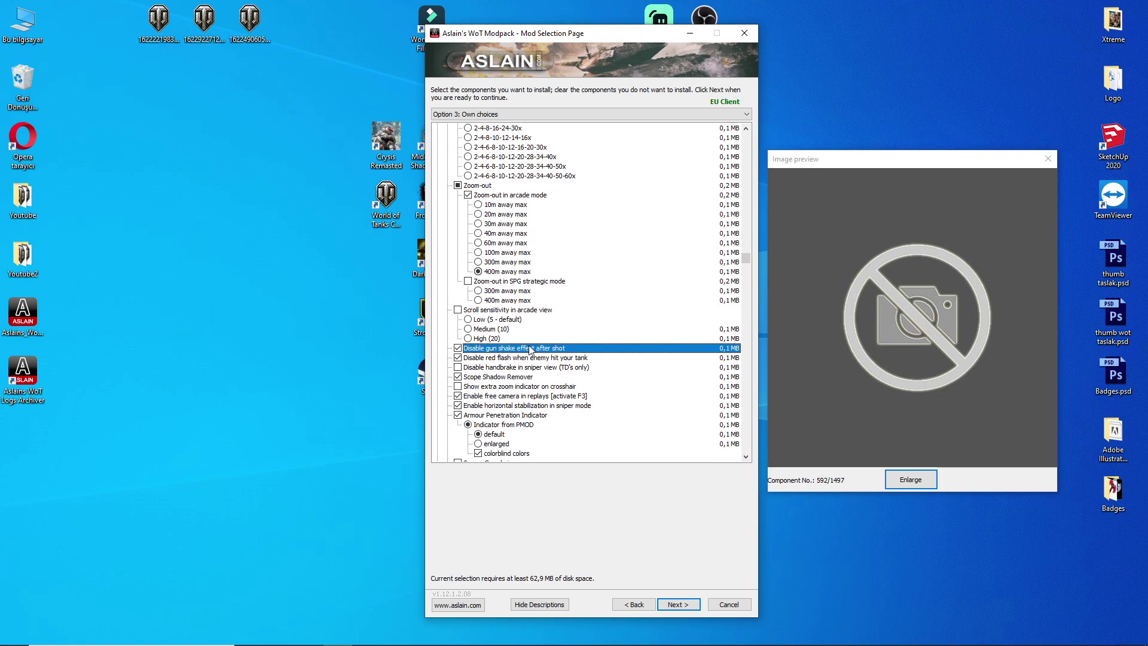
click(480, 359)
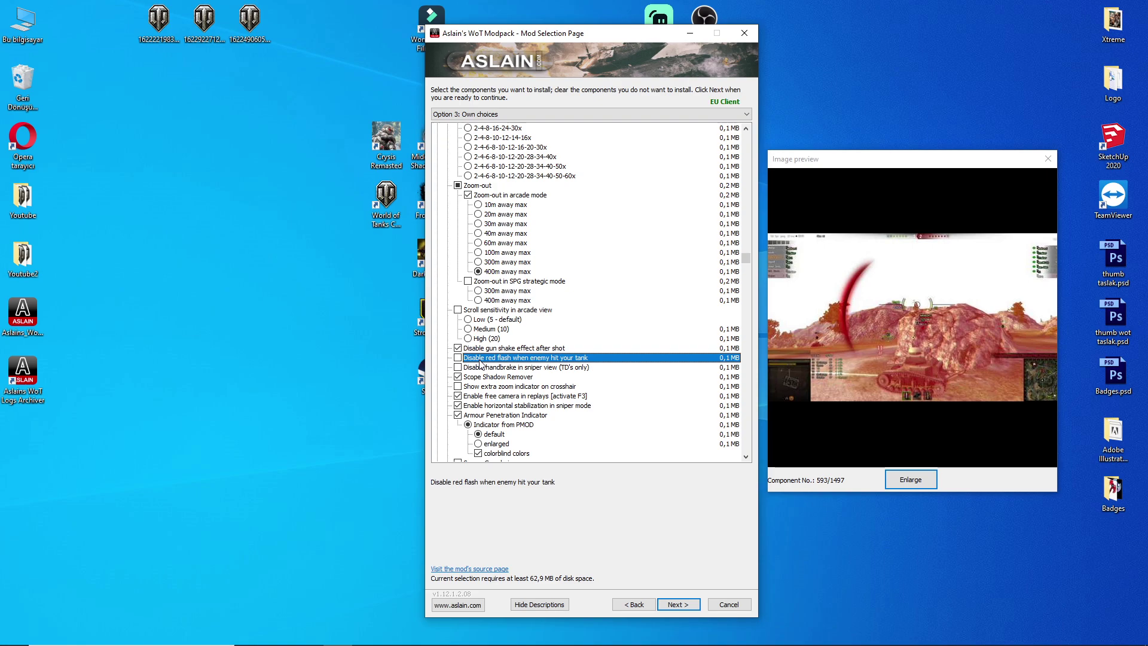
click(499, 378)
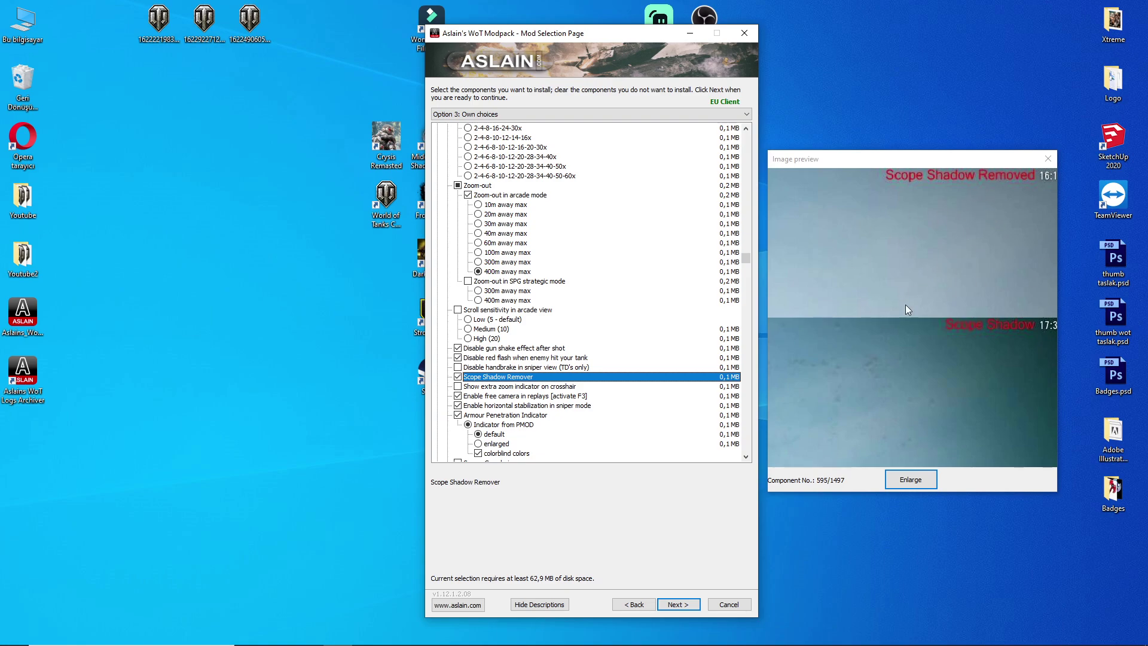
Step: Review the free camera in replays and horizontal stabilization in sniper mode options, leaving both enabled
click(508, 396)
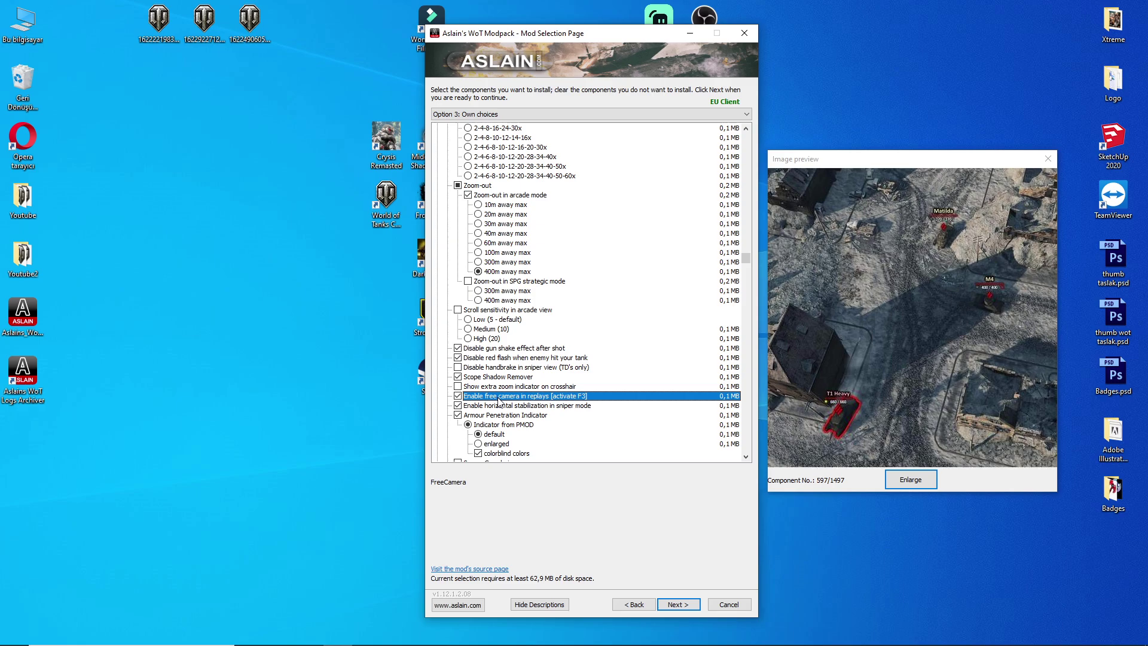
scroll(494, 410, down, 1)
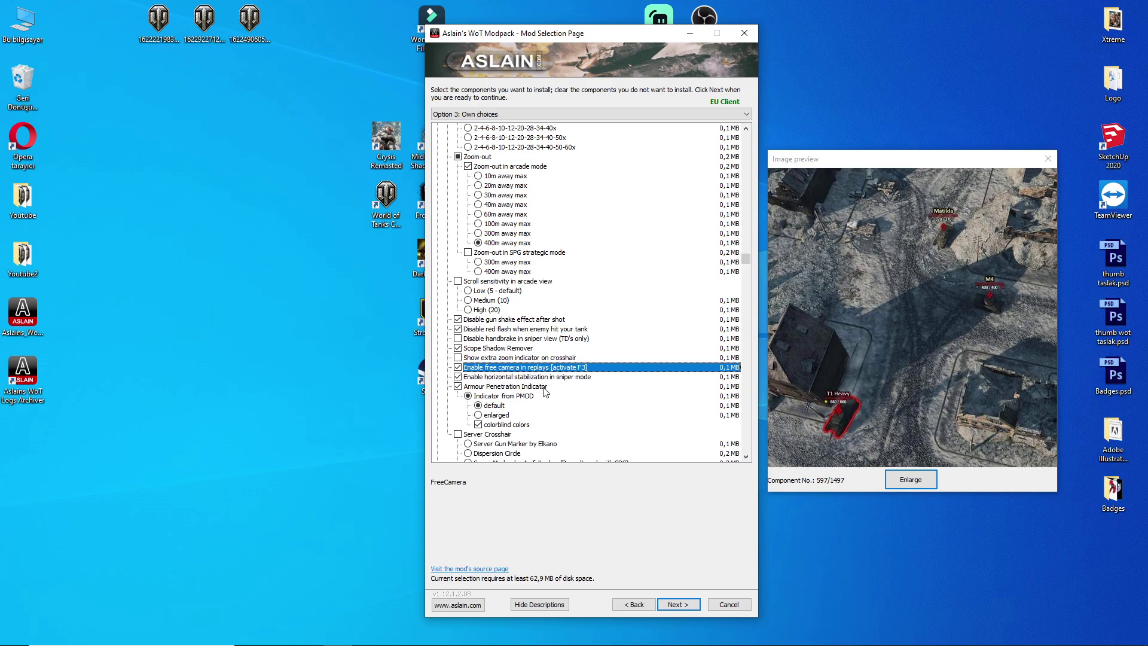
click(533, 378)
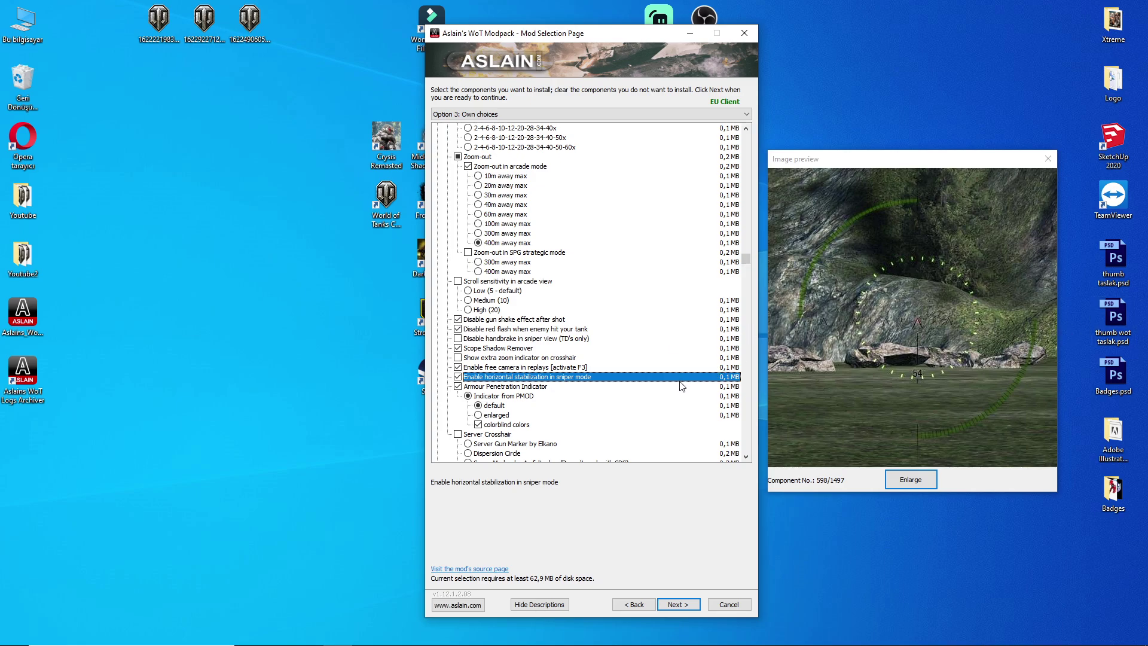
Step: Select Indicator from PMOD with the default style for the Armour Penetration Indicator
click(513, 408)
click(527, 396)
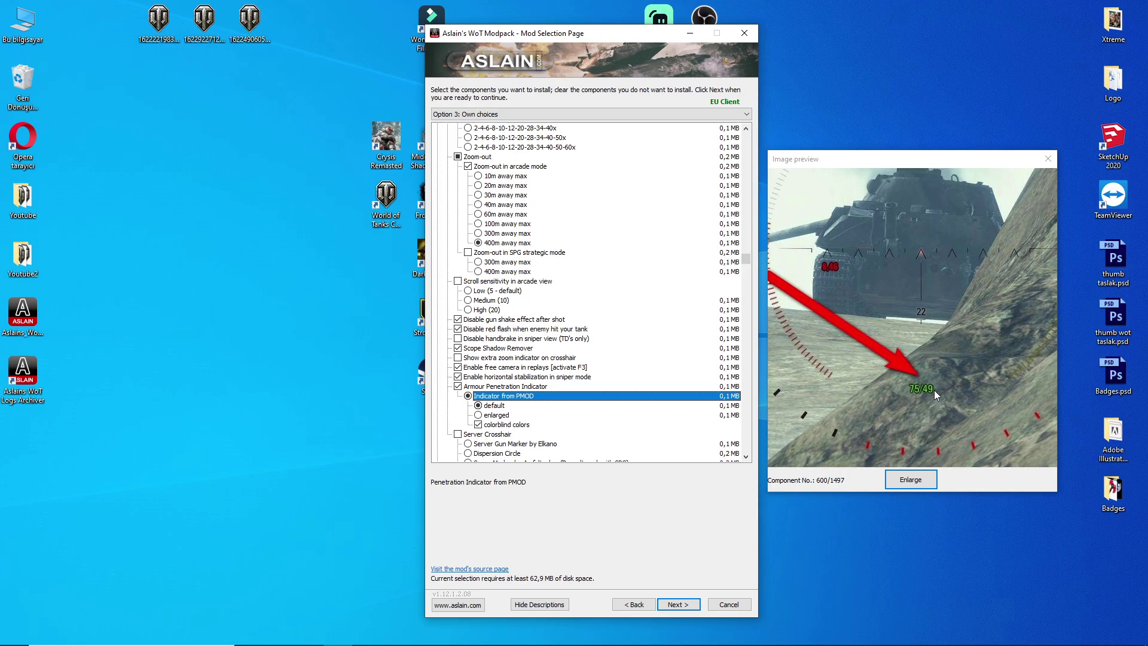
click(489, 405)
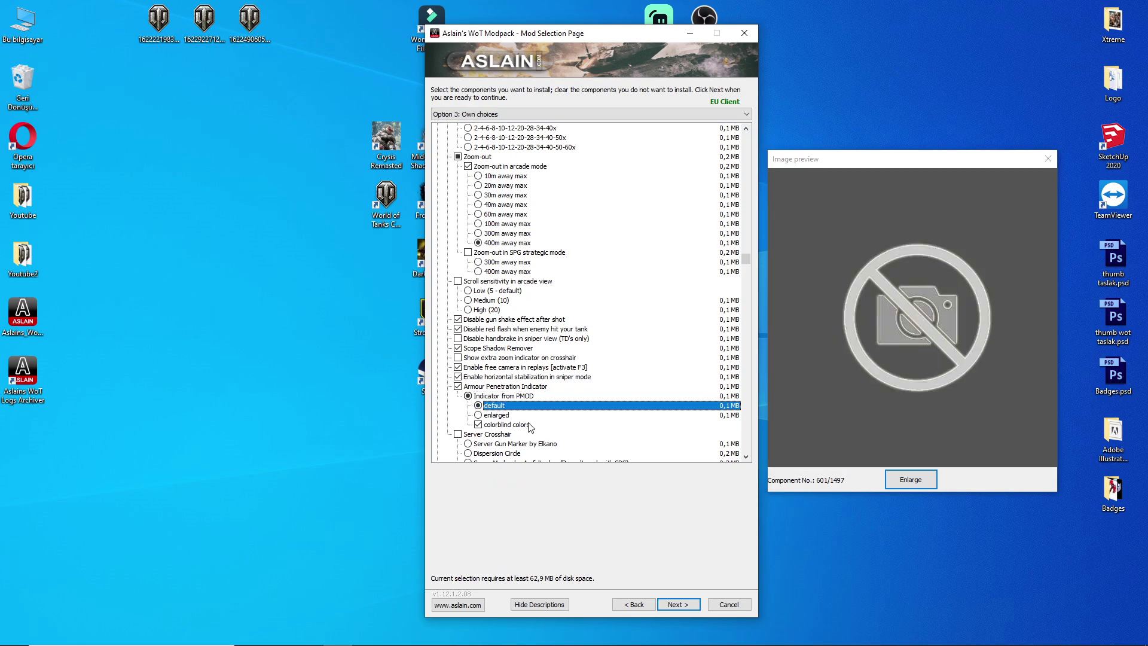
Step: Review the Spotted Extended Light mod below the crosshair options, leaving it enabled
scroll(643, 374, down, 1)
scroll(643, 375, down, 13)
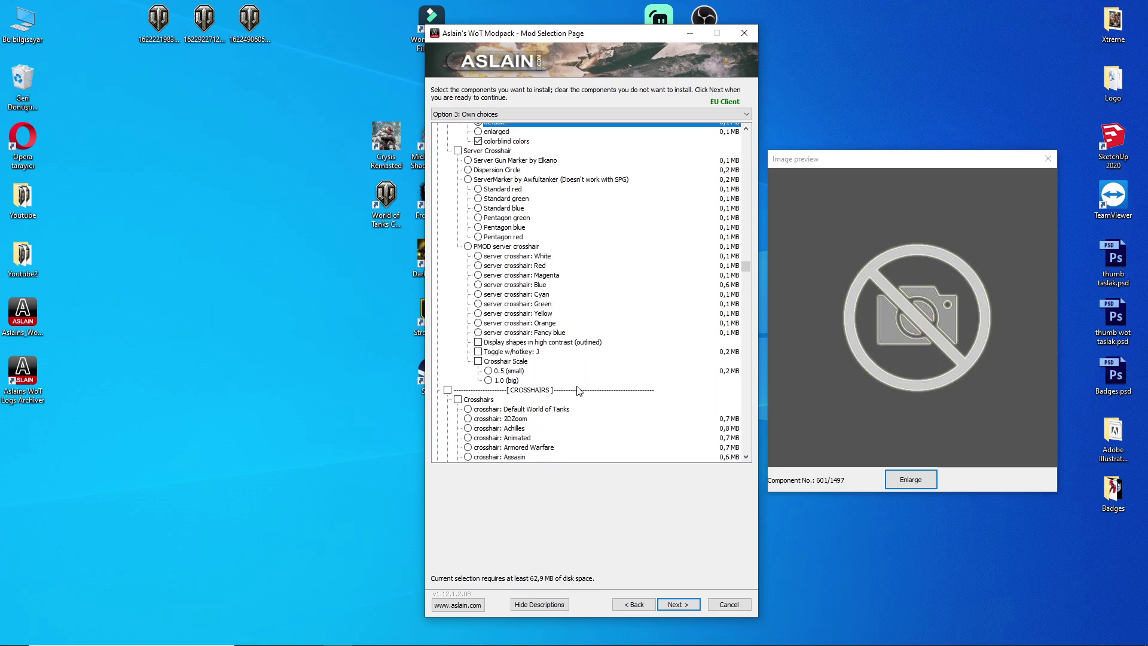
scroll(579, 392, down, 4)
drag(745, 271, 749, 290)
click(507, 292)
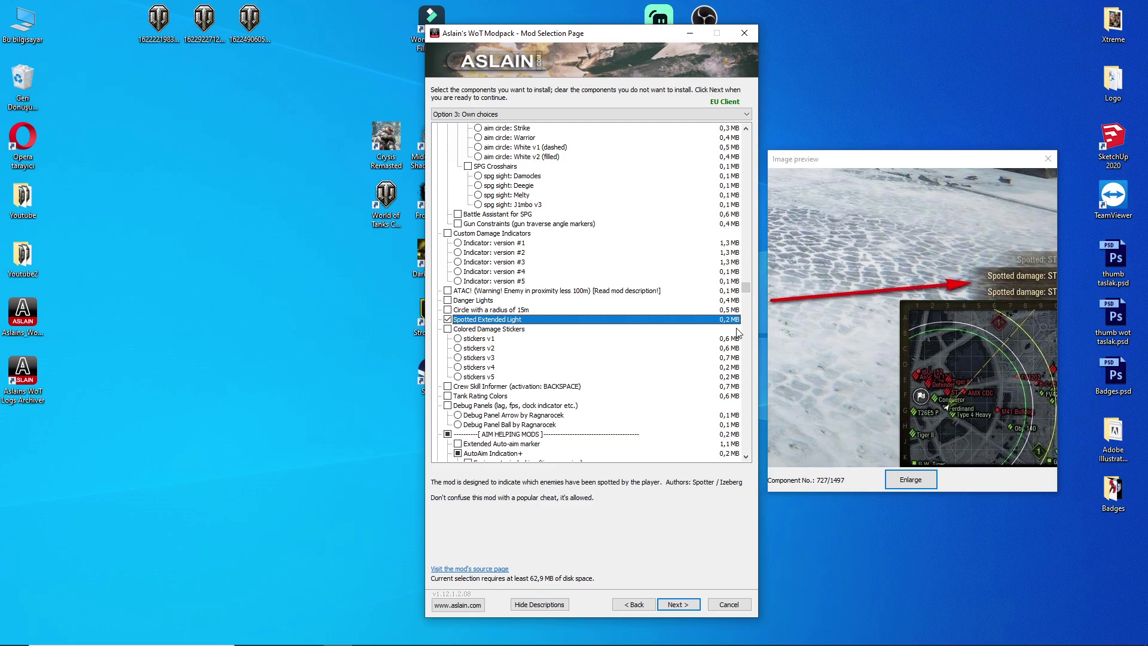
Step: Review AutoAim Indication+'s options for blocking shots at wrecks and announcing gun reloading with C, leaving both enabled
scroll(744, 291, down, 3)
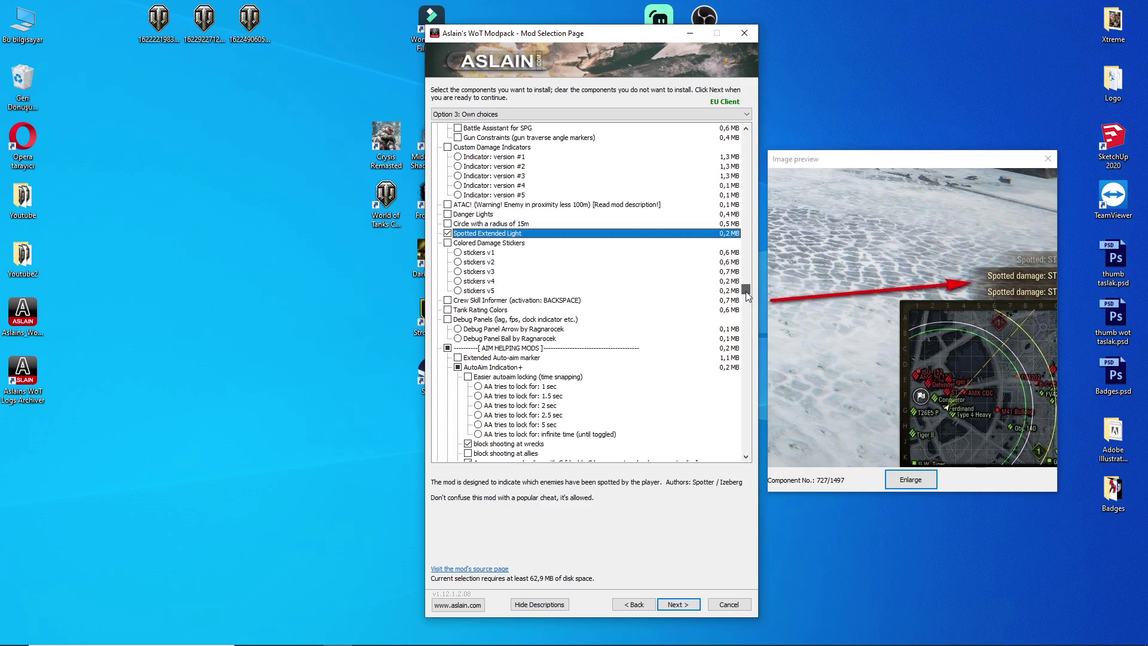
scroll(746, 295, down, 2)
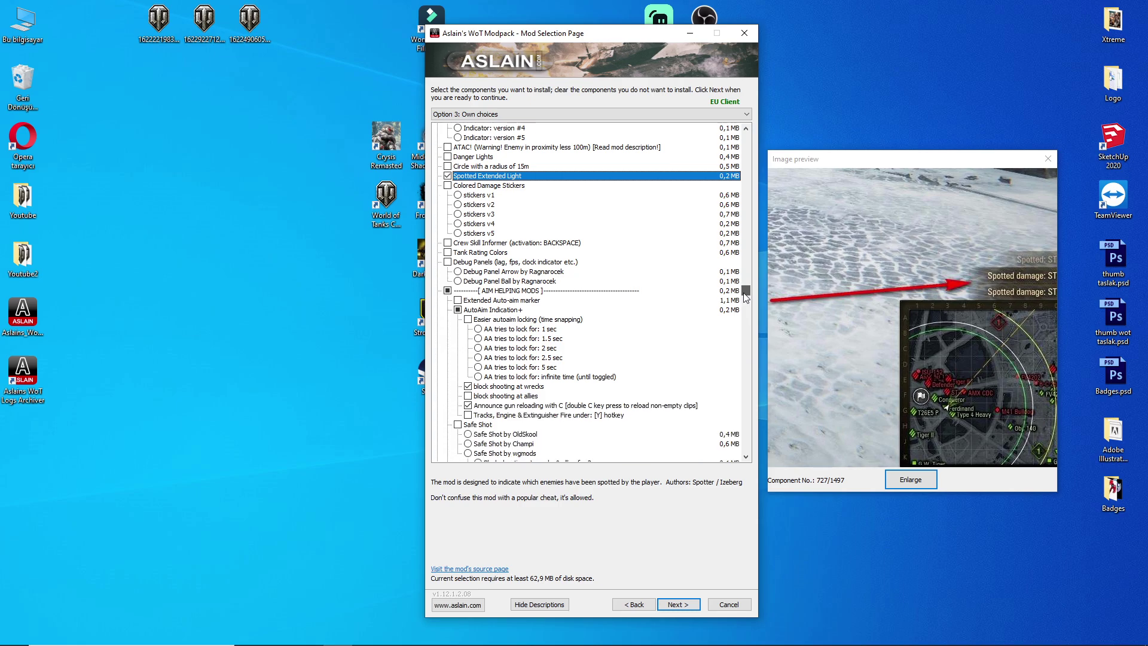
scroll(553, 302, down, 2)
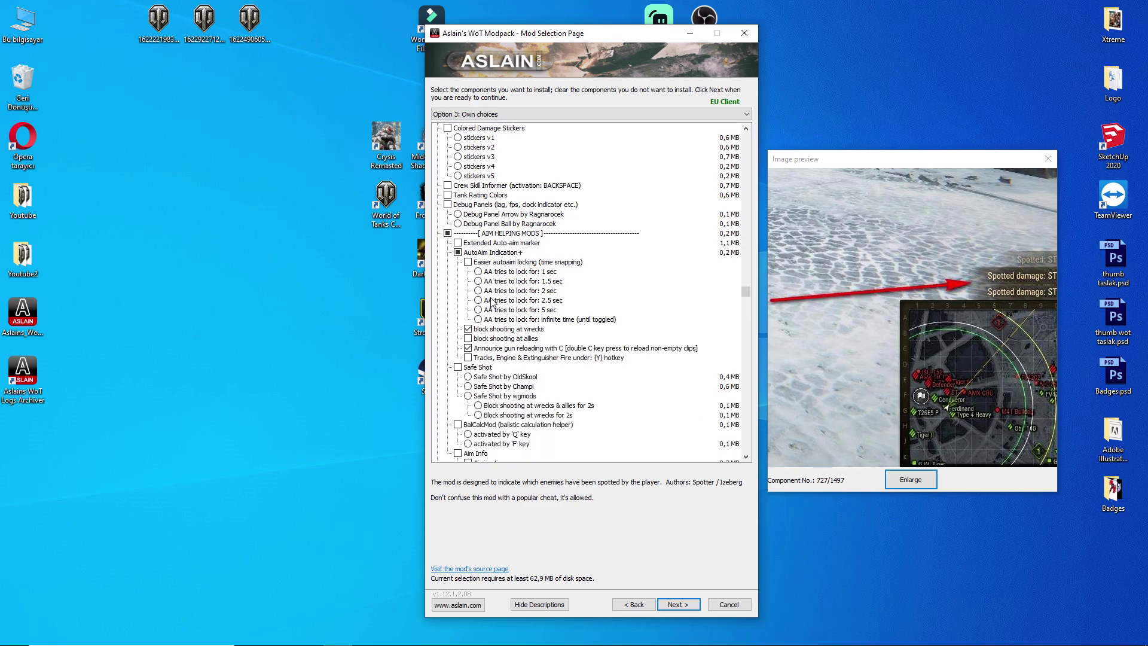
click(520, 330)
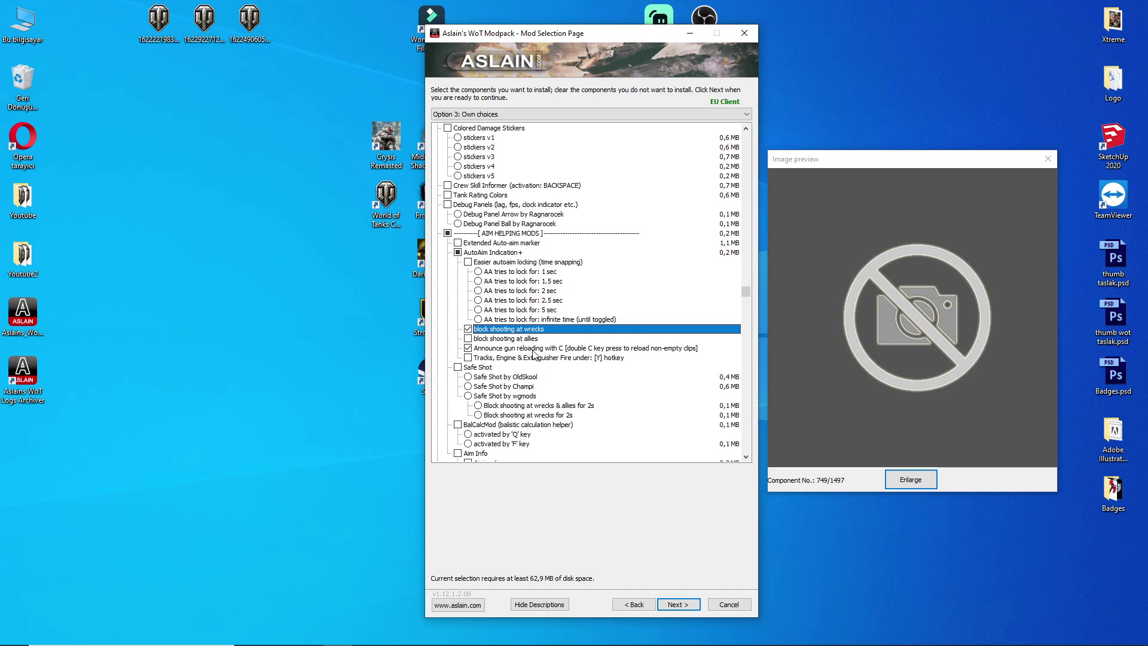
click(504, 350)
click(489, 353)
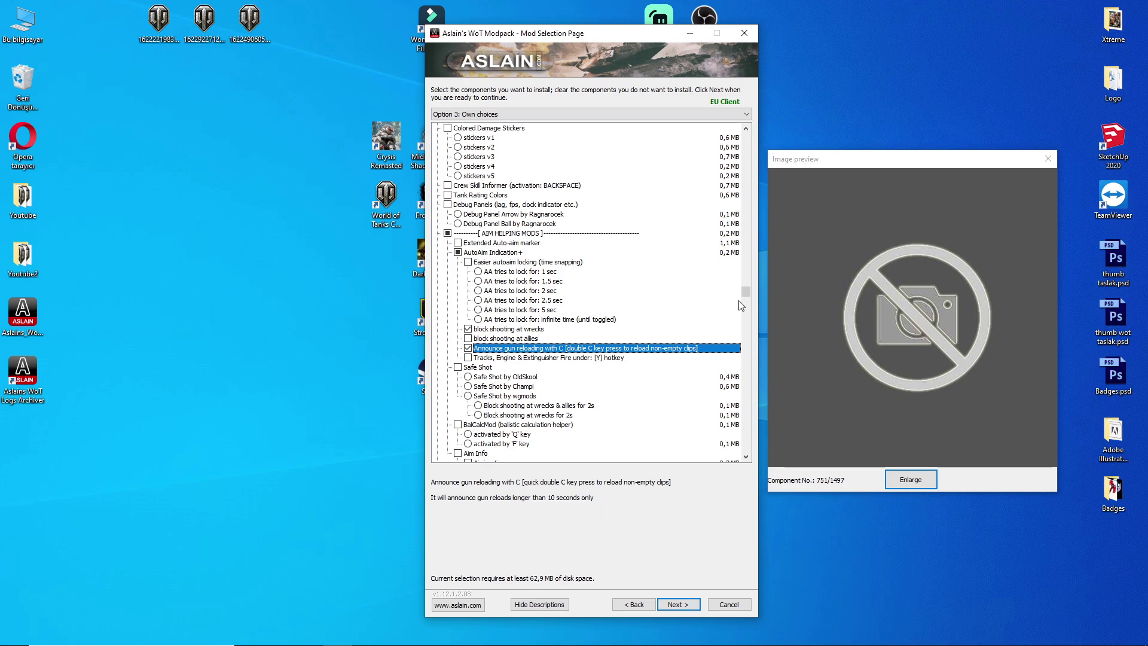
Step: Compare the info styles of the In Battle WN8/EFF Calculator by ProTanki and select Info: WN8
scroll(746, 292, down, 20)
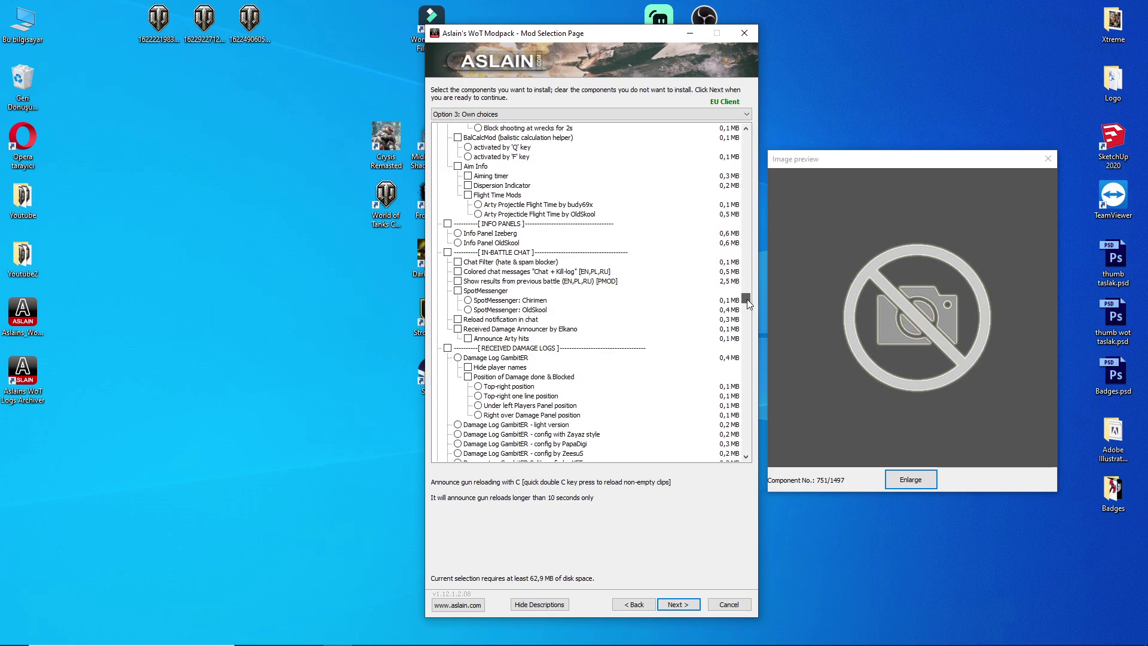
click(524, 283)
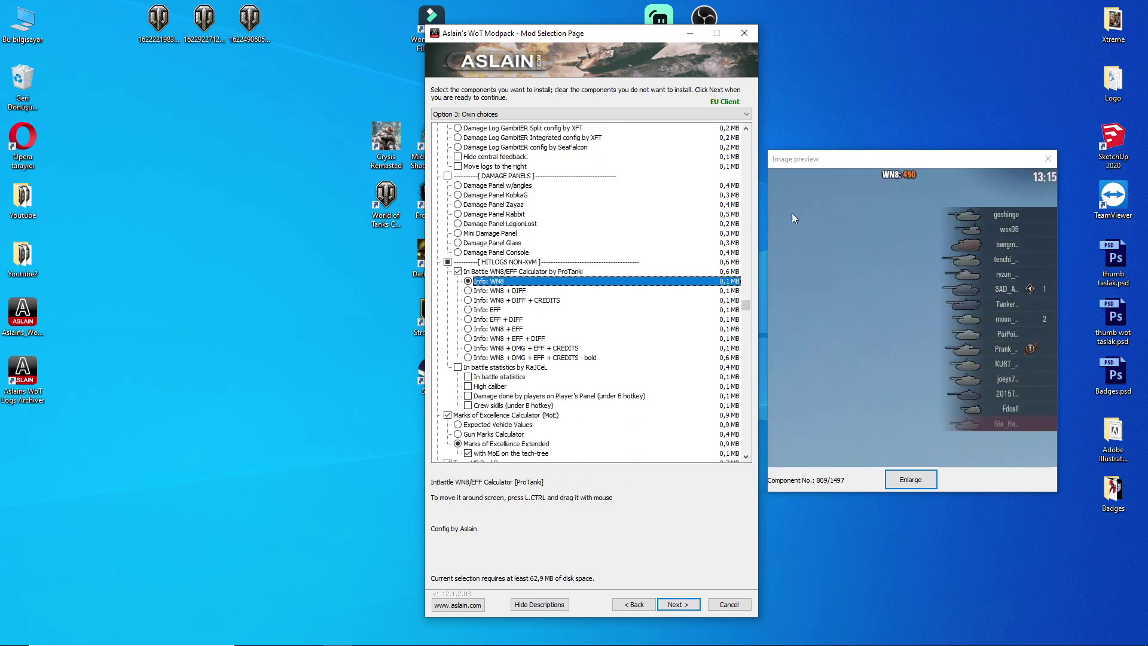
click(515, 309)
click(520, 329)
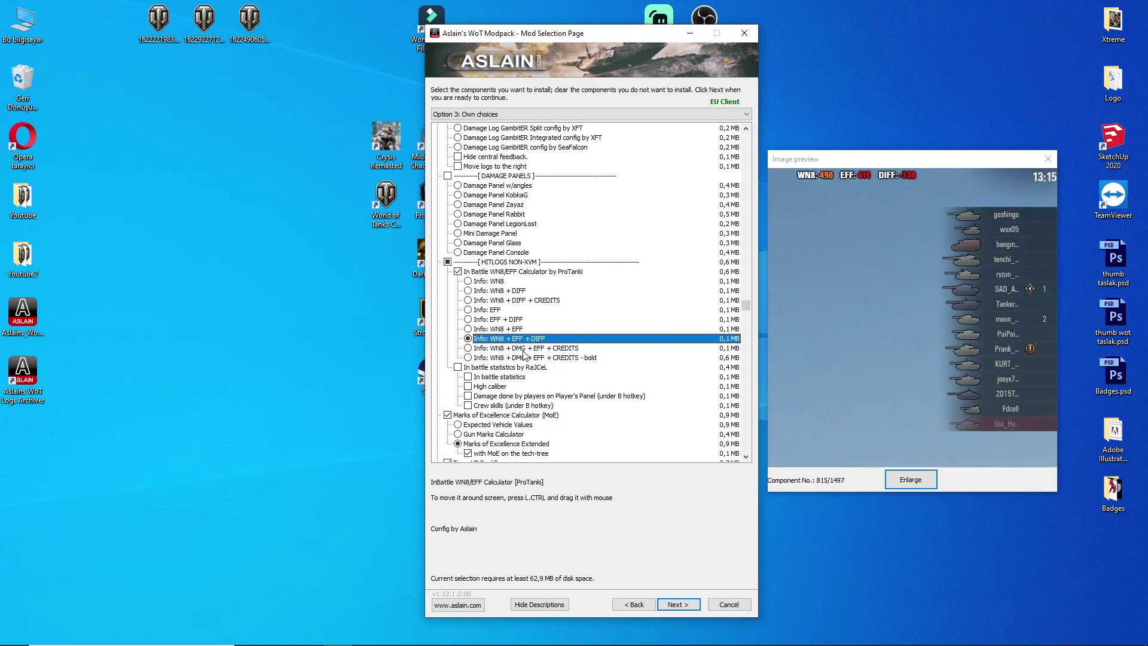
click(527, 367)
click(537, 348)
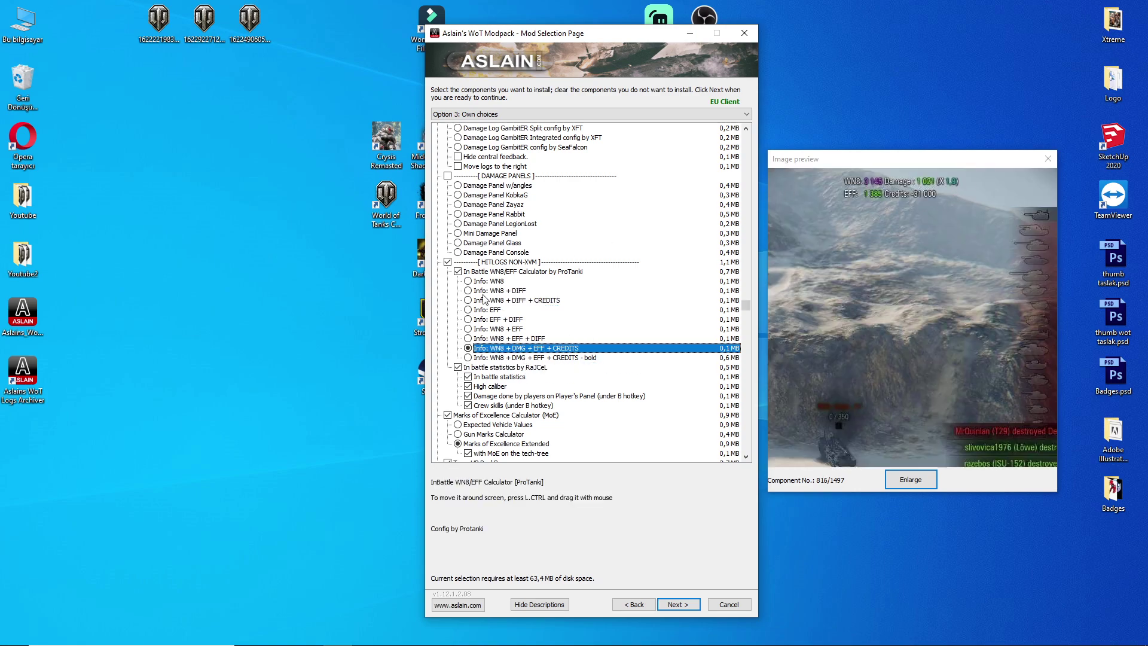
click(474, 282)
Step: Preview the sub-options of In battle statistics by RaJCeL and leave the whole mod disabled
drag(747, 299, 746, 304)
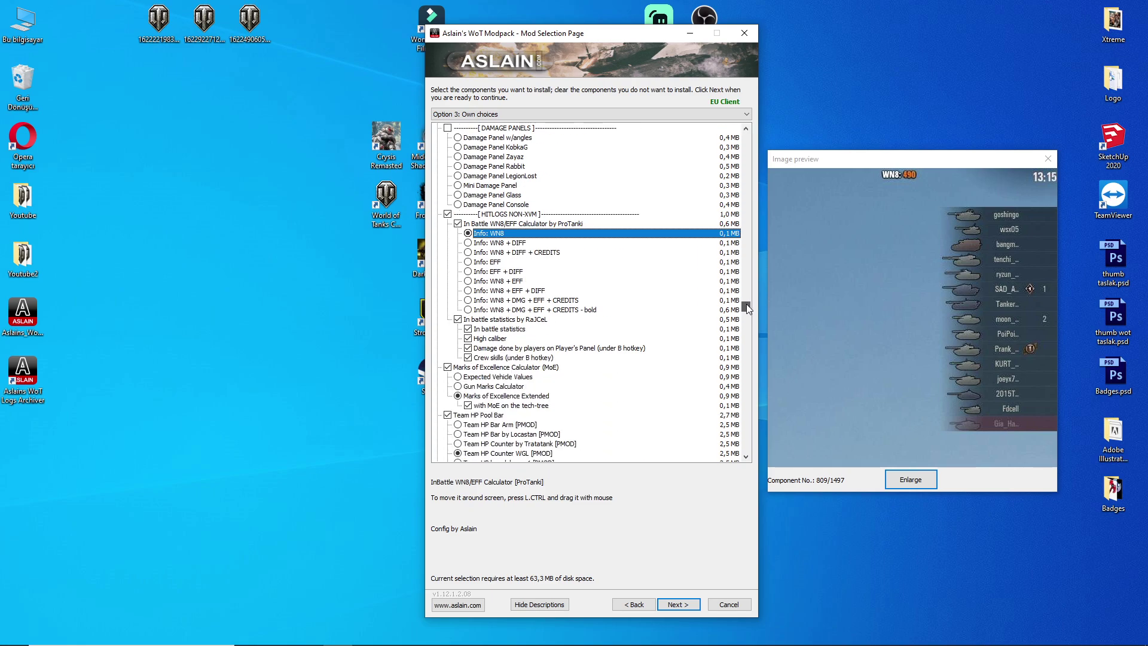
click(506, 321)
click(525, 323)
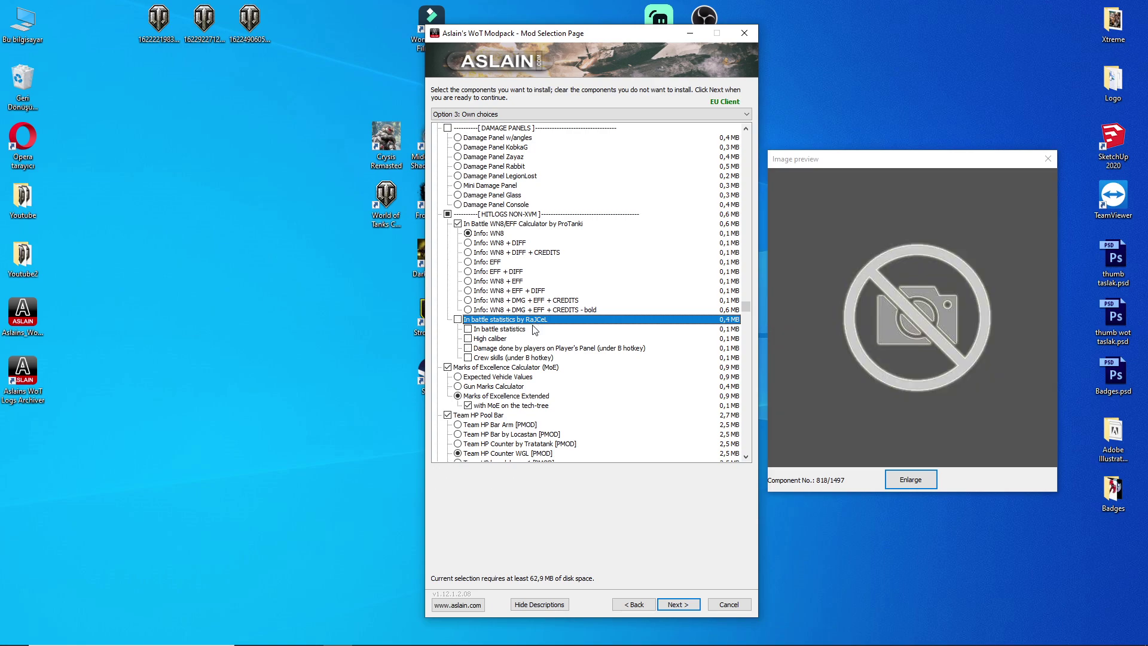
click(521, 329)
click(519, 339)
click(519, 349)
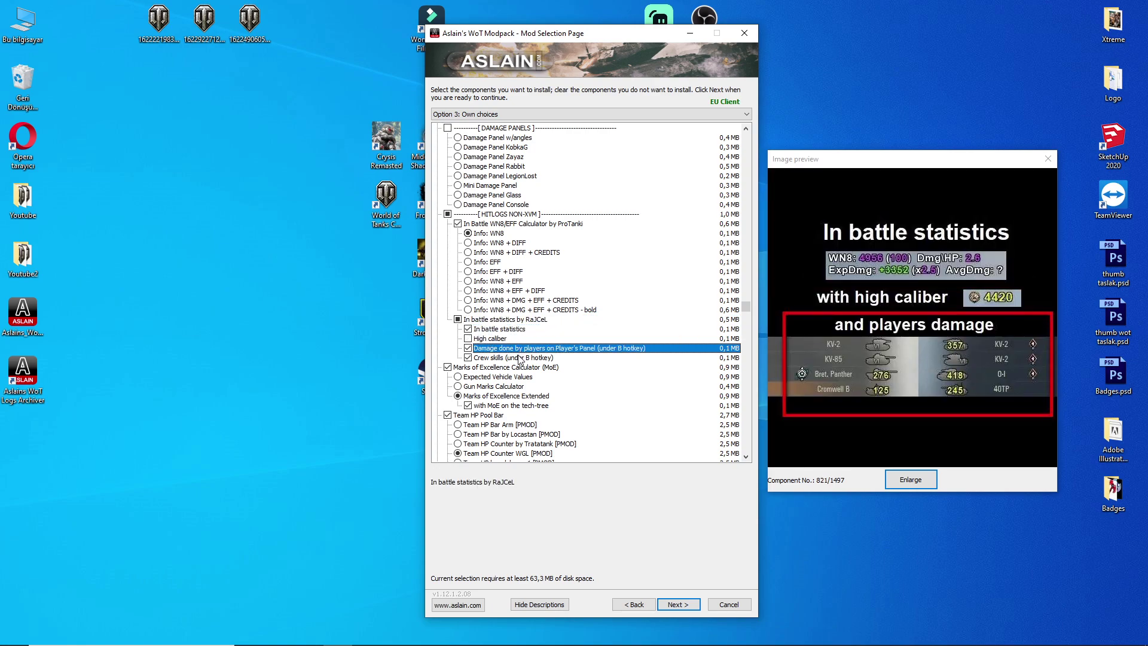
click(518, 357)
click(460, 322)
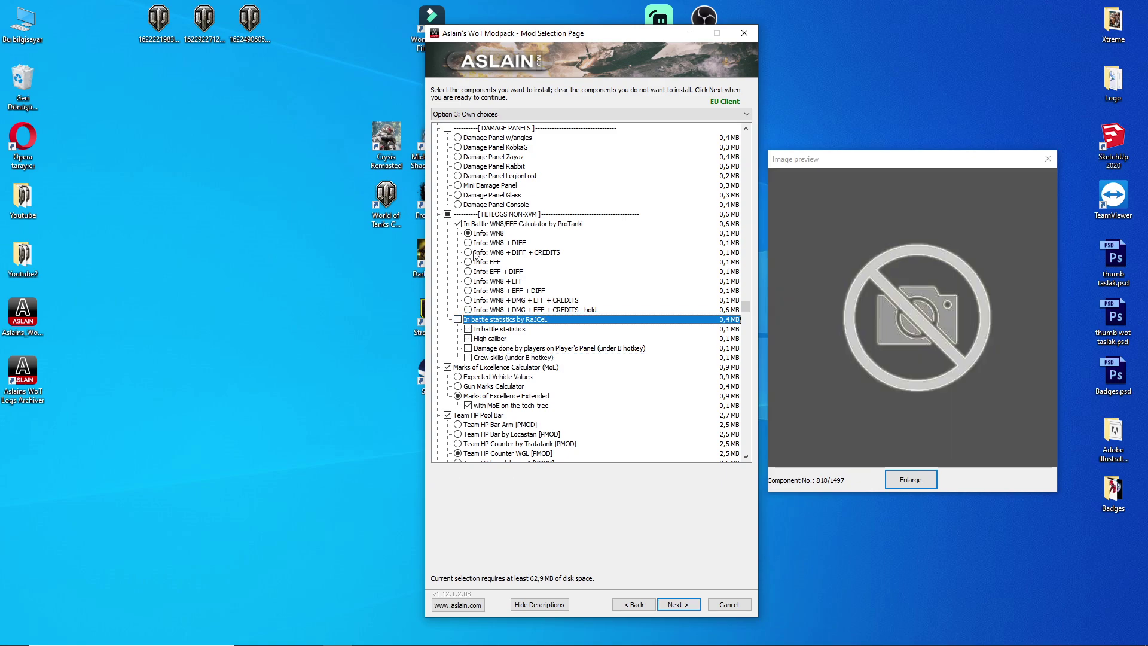
Step: Keep Marks of Excellence Extended and Team HP Counter WGL [PMOD] selected, and disable the Team HP Pool Bar's Without extra counters option
scroll(476, 245, down, 4)
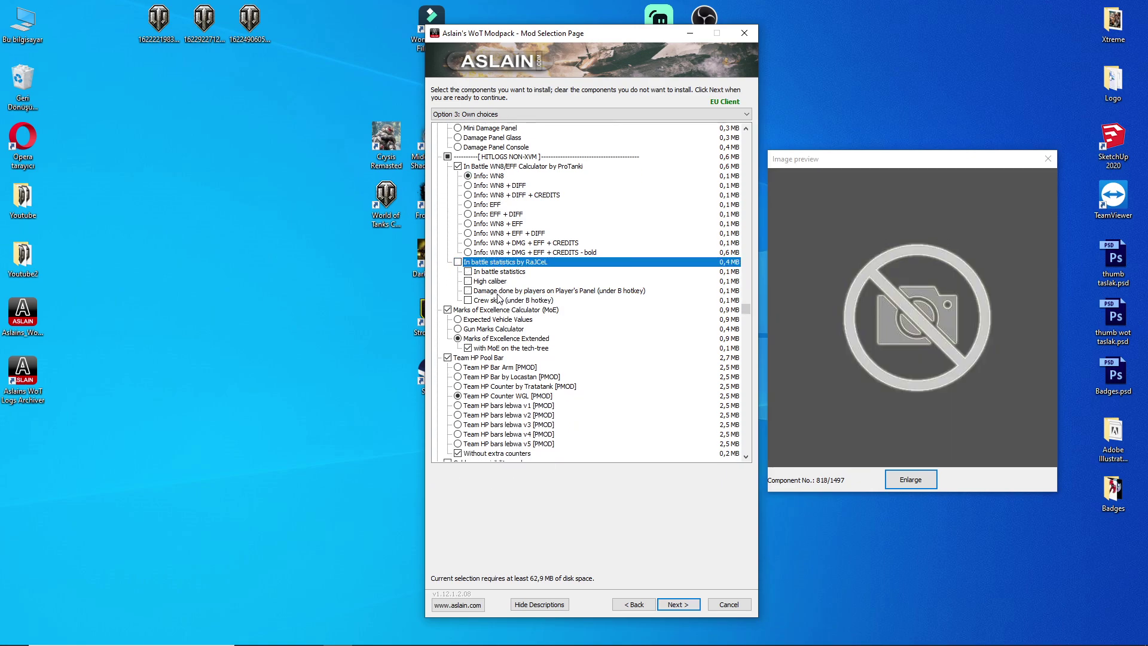
click(487, 281)
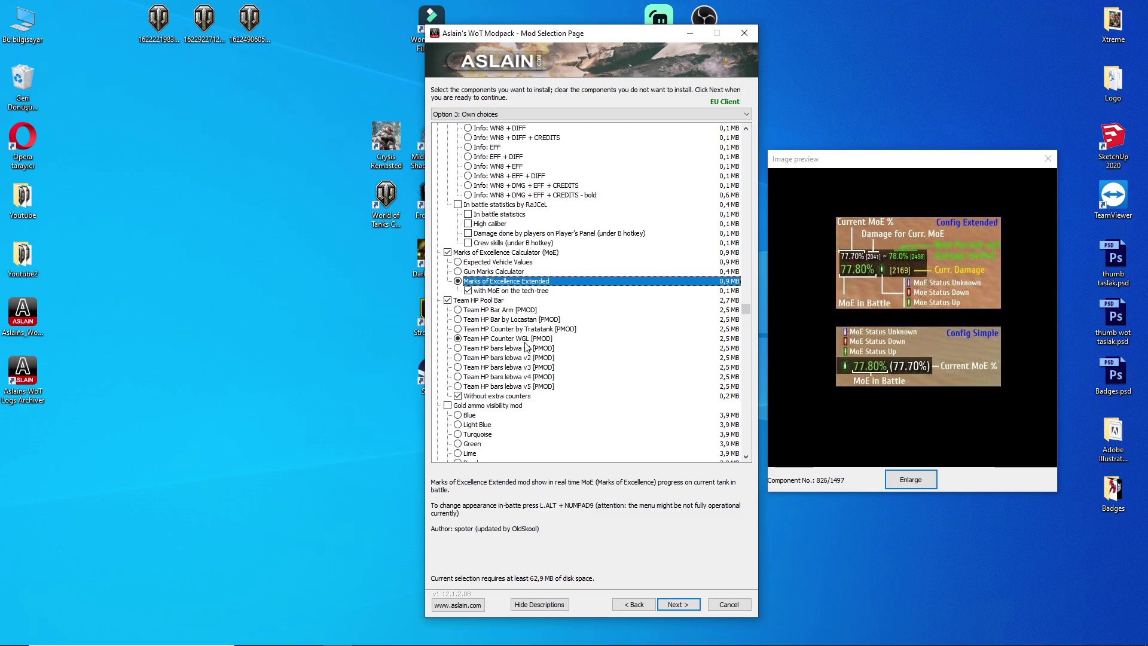
click(528, 339)
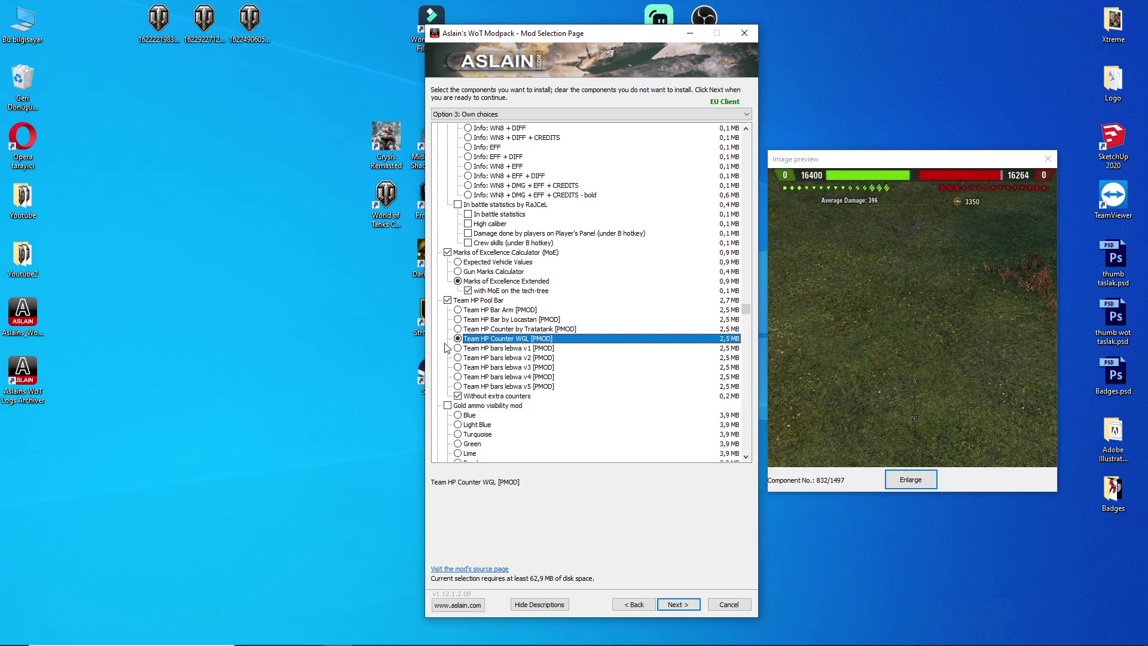
scroll(567, 331, down, 3)
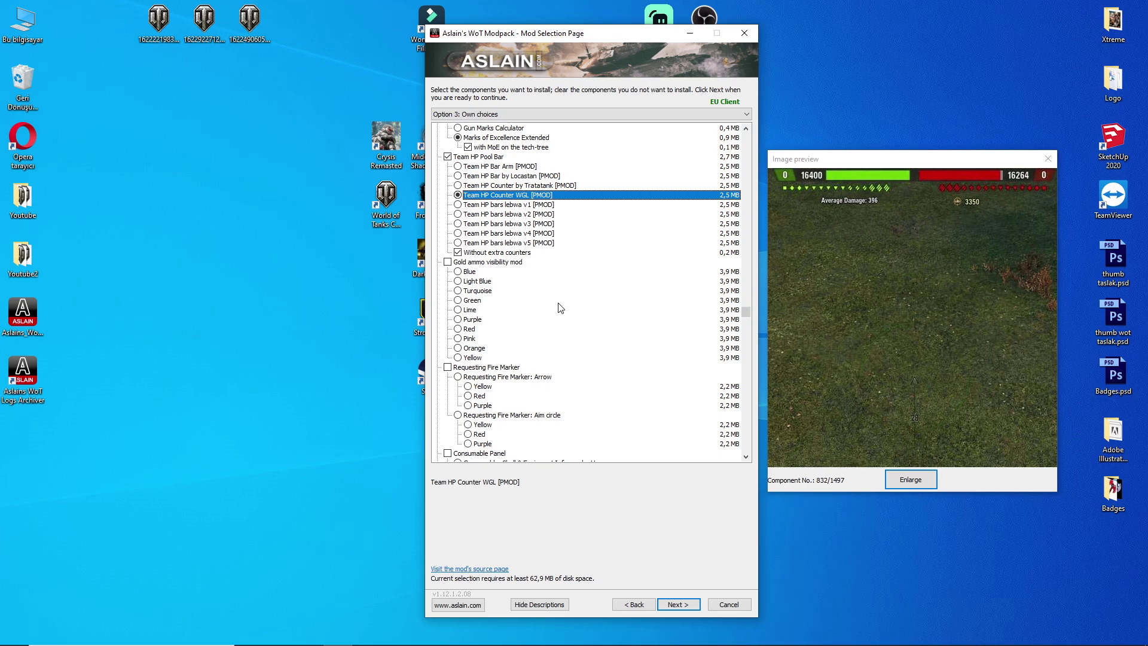
click(479, 254)
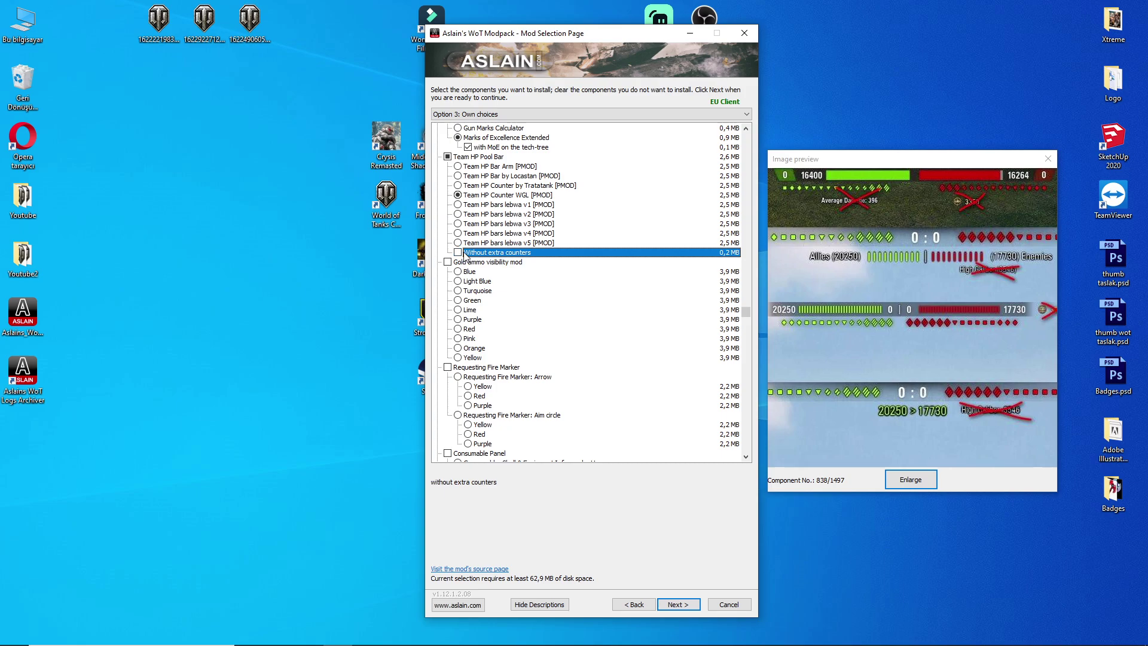
Step: Review the Friends Marker, Hitmarker and Hide Dog Tags in the postmortem screen options, leaving all three enabled
scroll(565, 321, down, 5)
scroll(565, 321, down, 5)
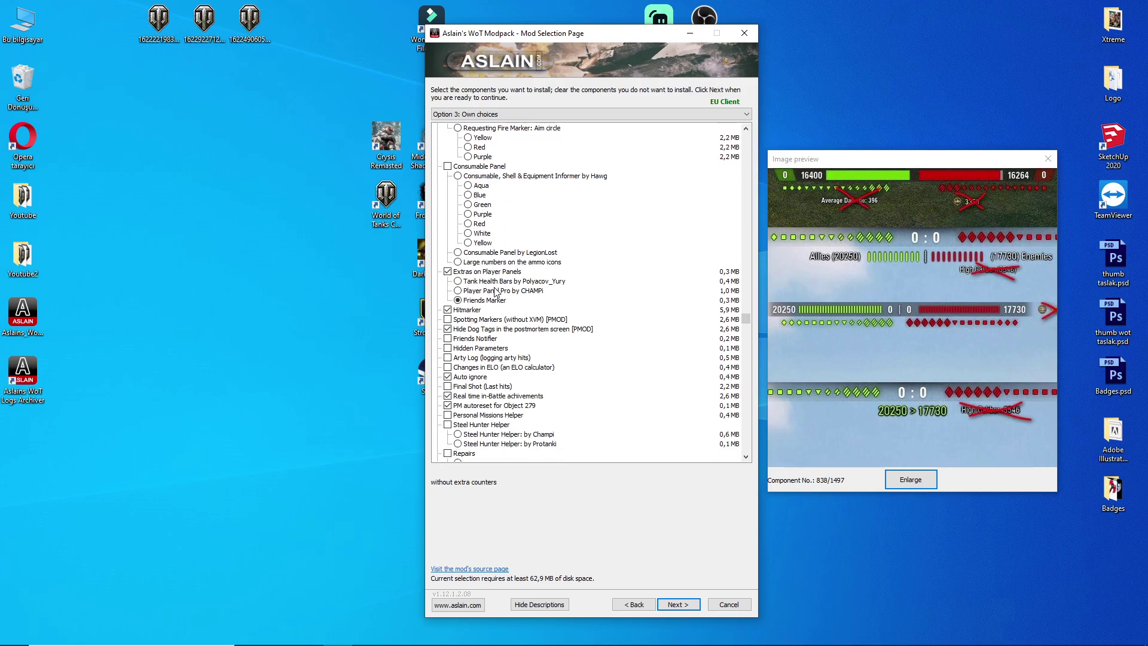
click(494, 301)
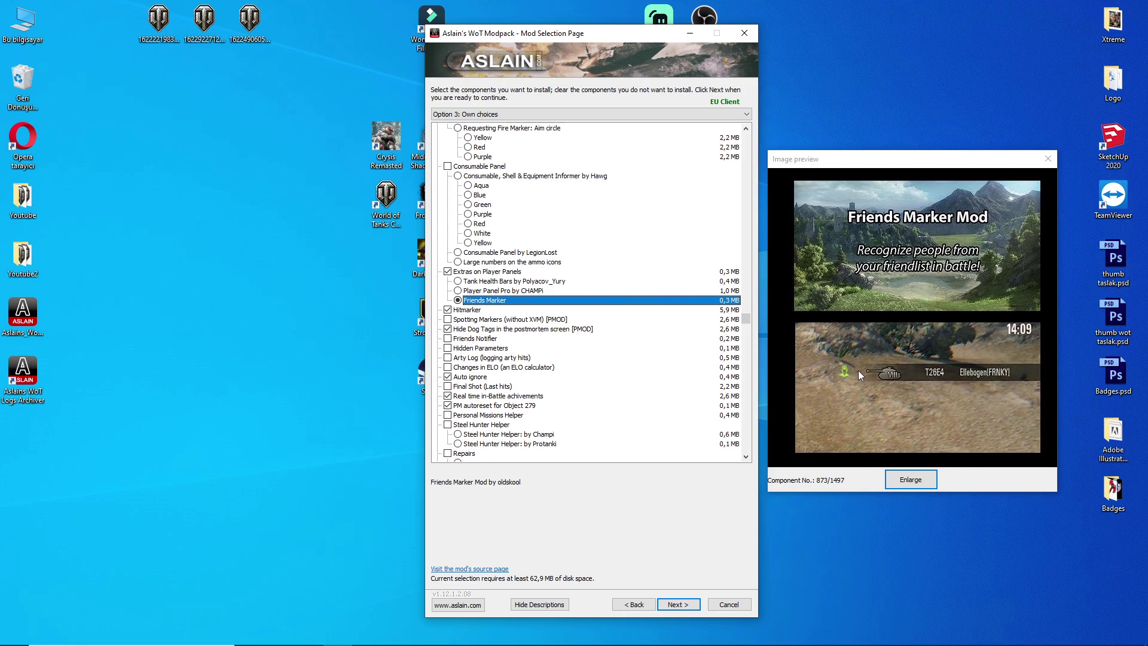
click(497, 311)
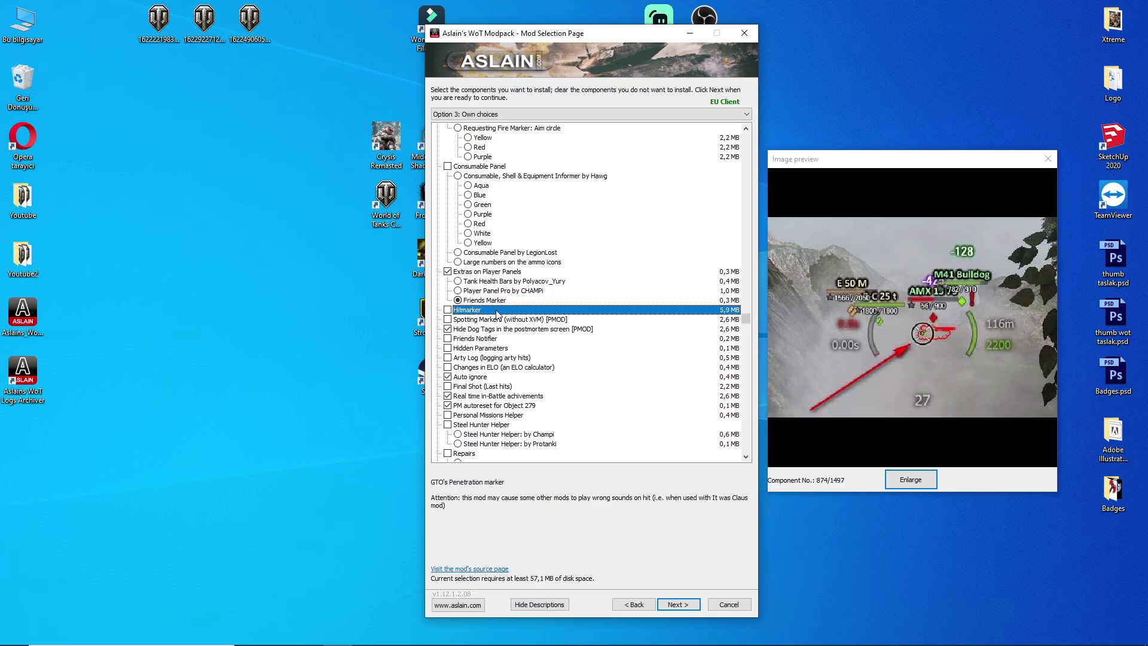
click(496, 312)
click(501, 332)
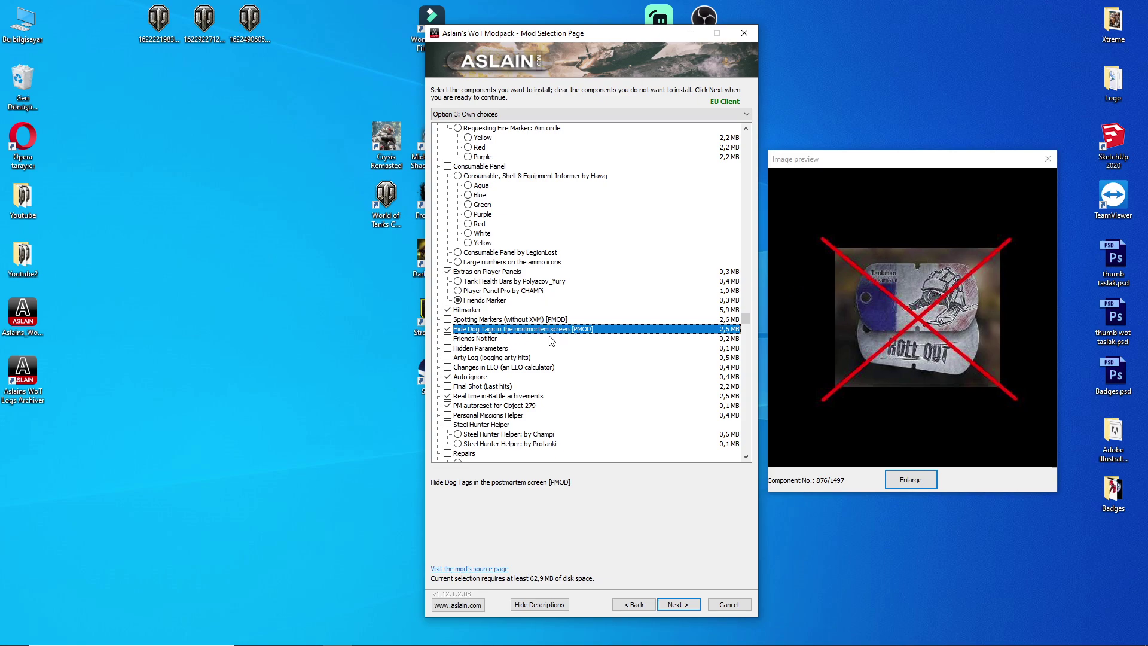
Step: Review the Auto ignore, real-time in-battle achievements and PM autoreset for Object 279 mods, leaving all three enabled
scroll(526, 353, down, 1)
click(500, 353)
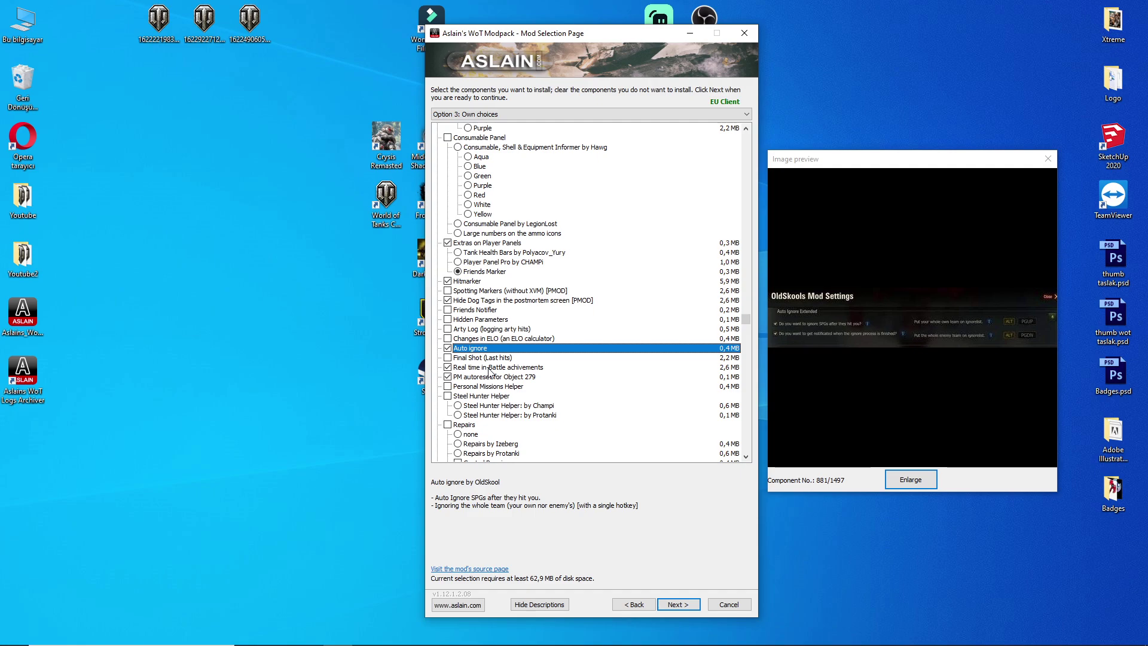
click(489, 368)
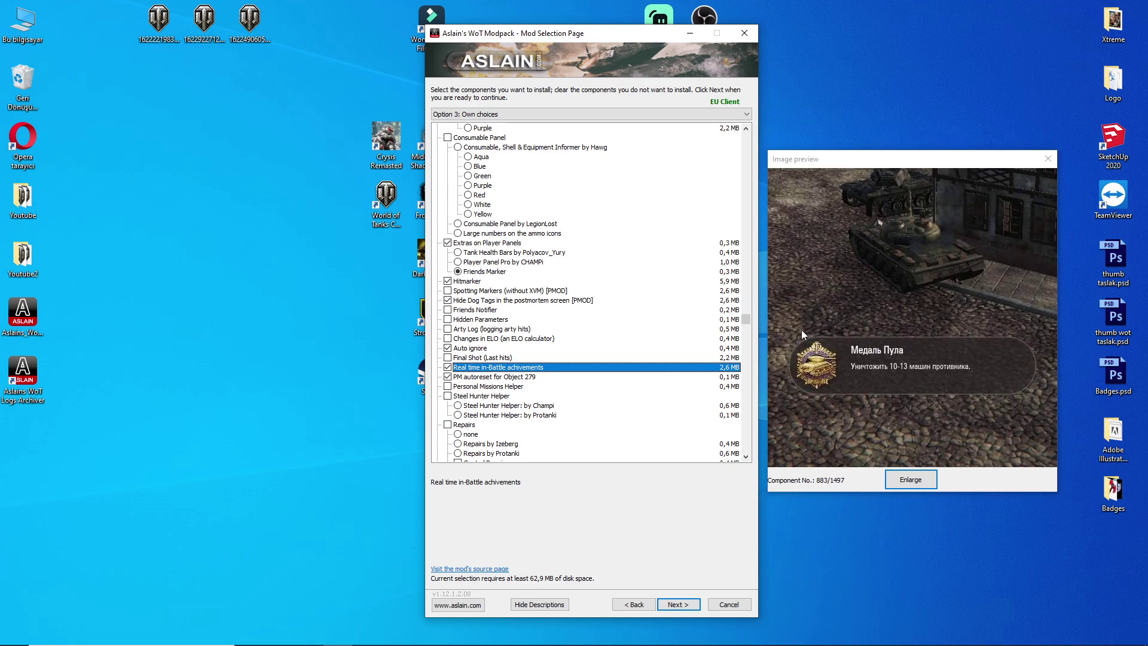
click(476, 382)
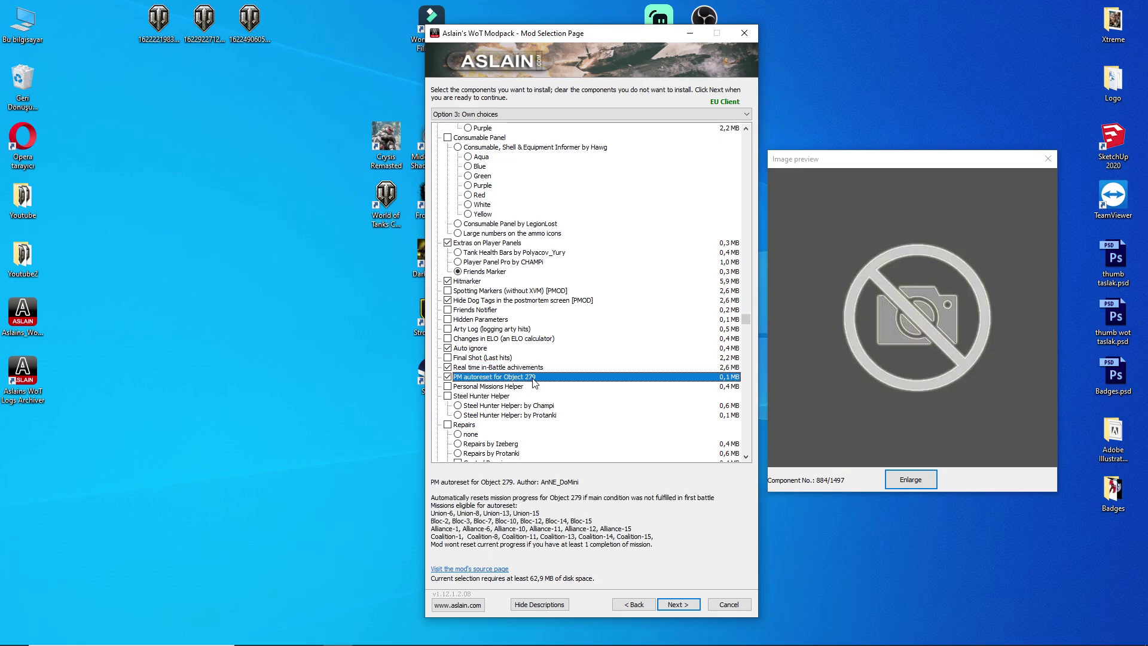
Step: Review the static Sixth Sense icon settings, keeping the 10s duration enabled and the Yellow Sign icon selected
drag(745, 321, 747, 333)
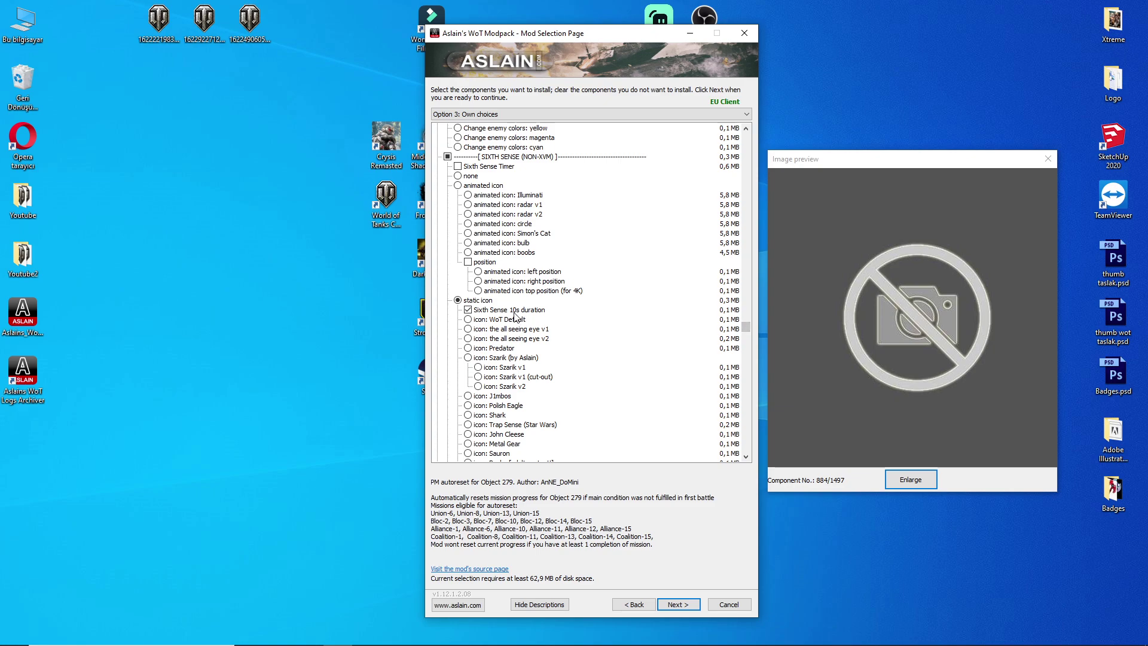
scroll(517, 315, down, 3)
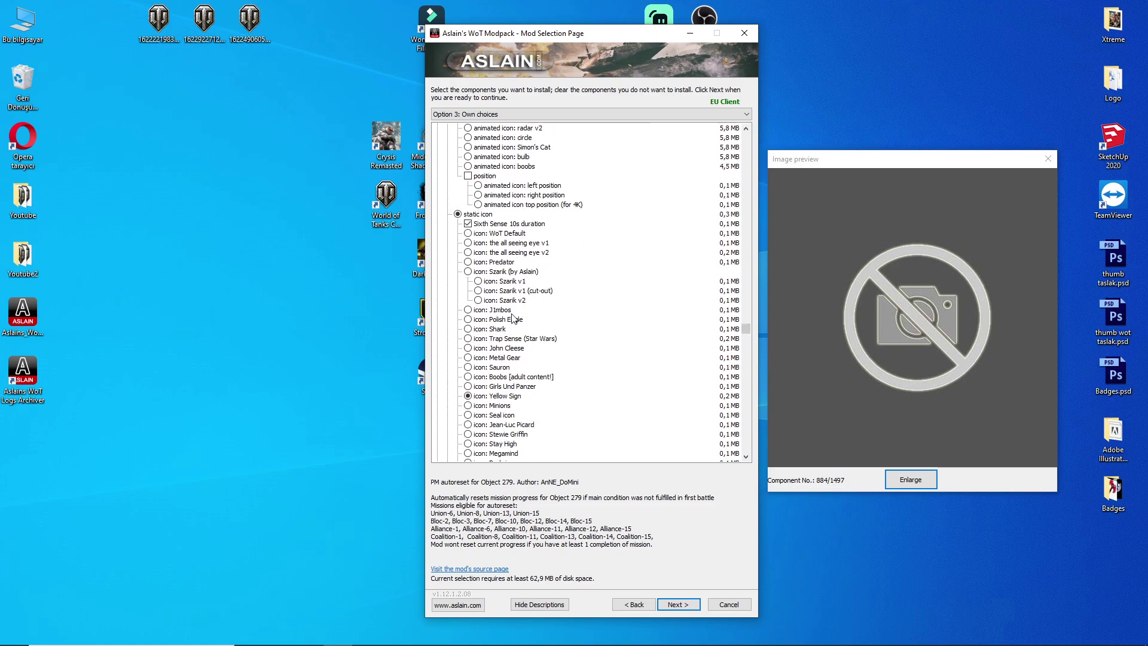
click(500, 226)
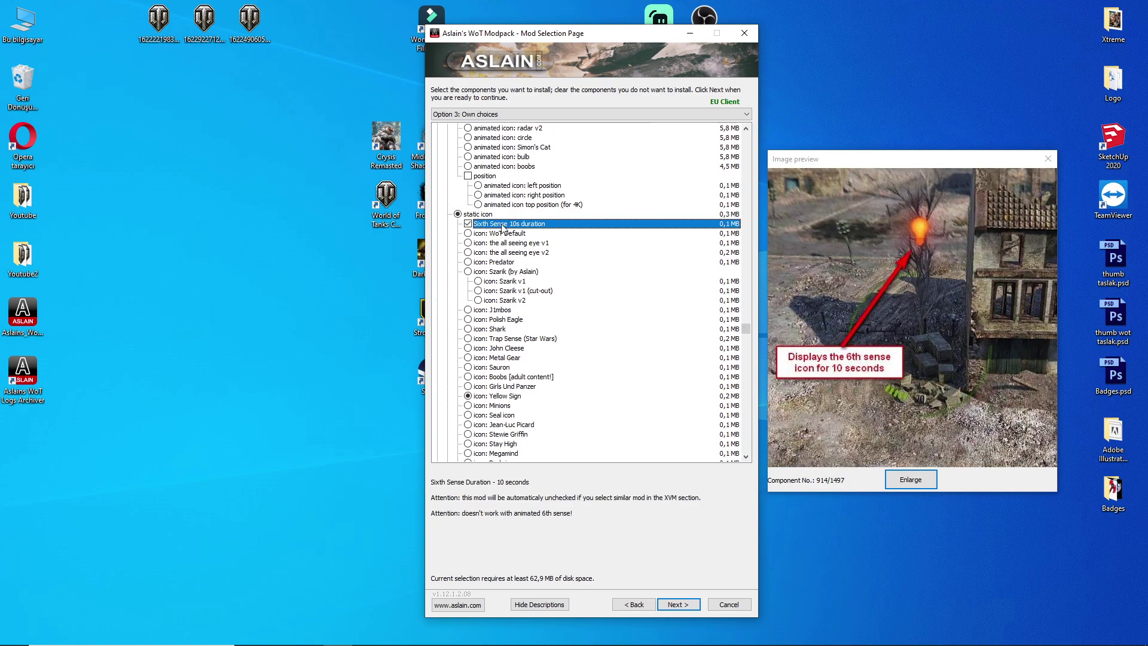
click(509, 398)
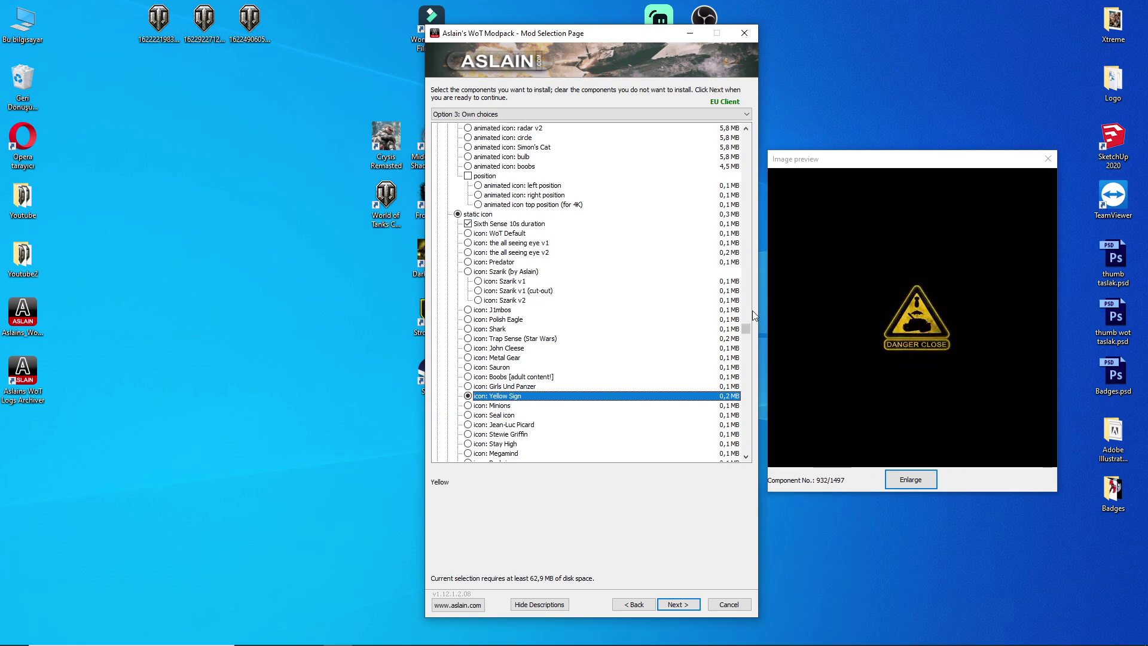
Step: Preview alternative static Sixth Sense icons such as MLP Pinkie Sense and reselect the Yellow Sign icon
drag(747, 328, 747, 332)
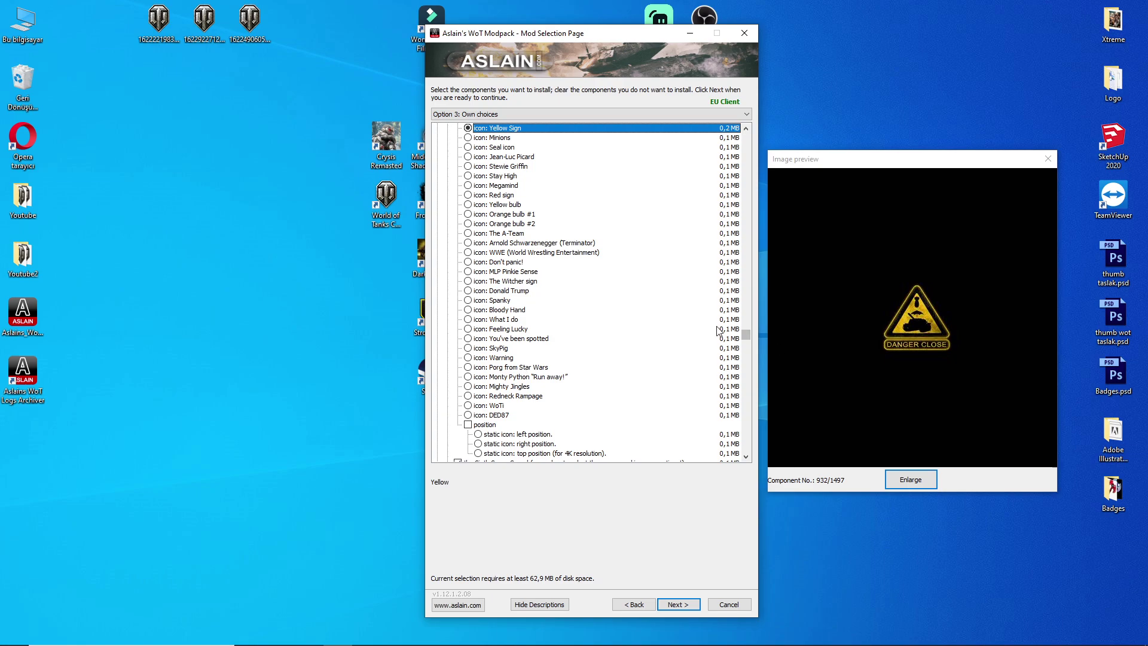
click(503, 300)
click(534, 273)
scroll(520, 272, up, 4)
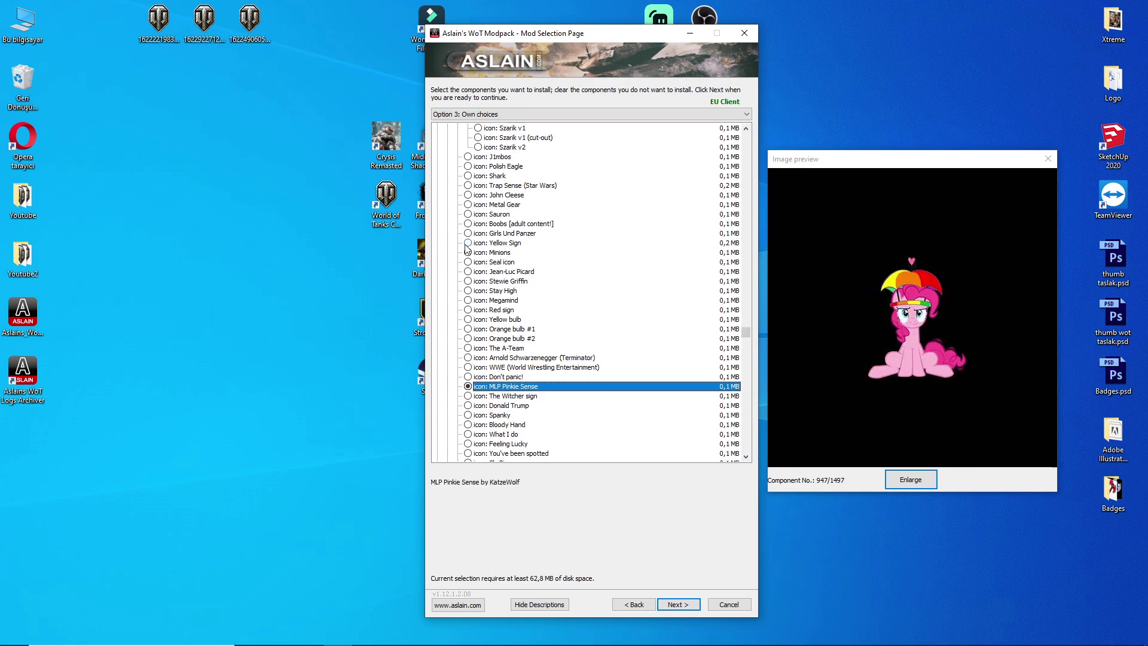
click(469, 244)
Step: Preview the Jingles v1 sound in the Sixth Sense Sound options, keeping it selected
scroll(745, 331, down, 4)
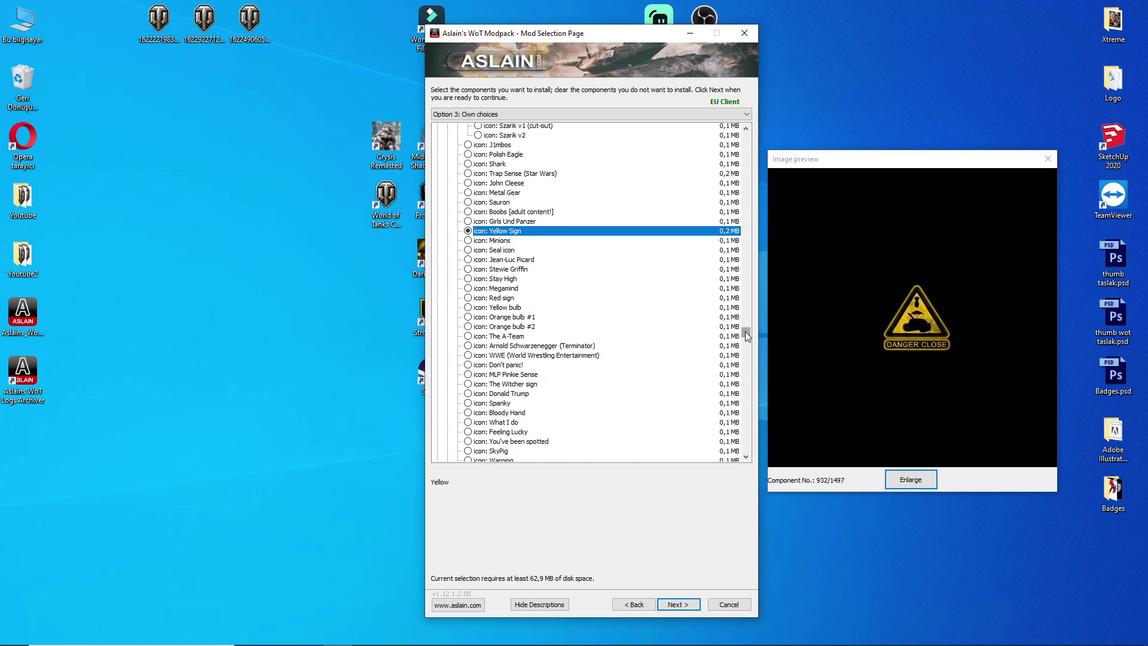
scroll(743, 332, down, 4)
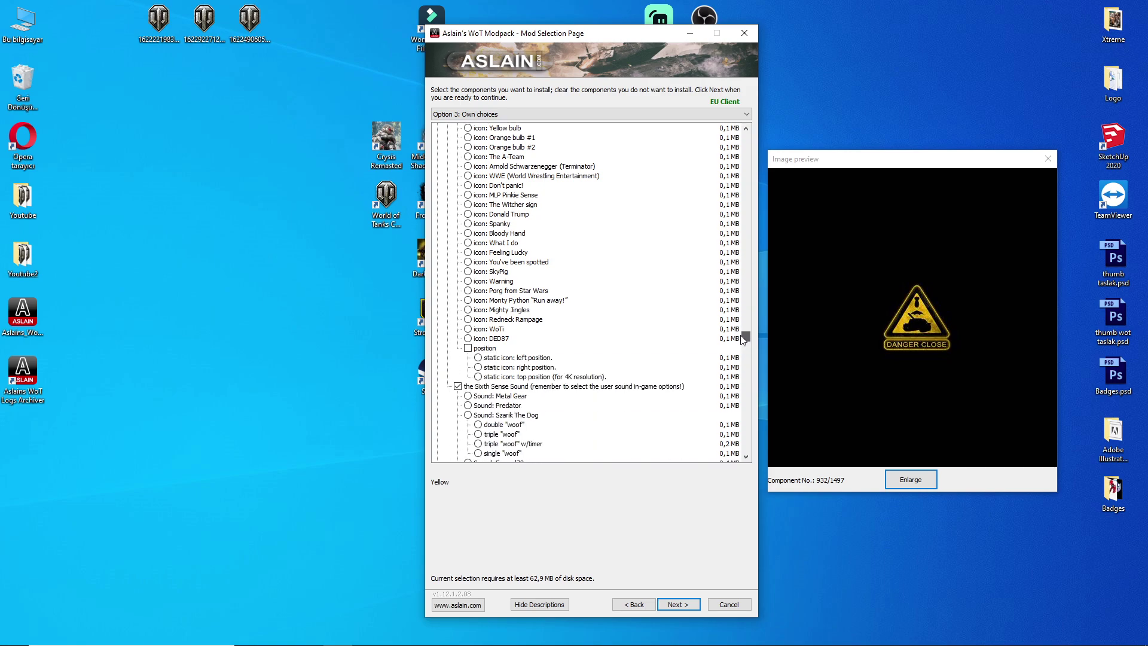
scroll(743, 335, down, 4)
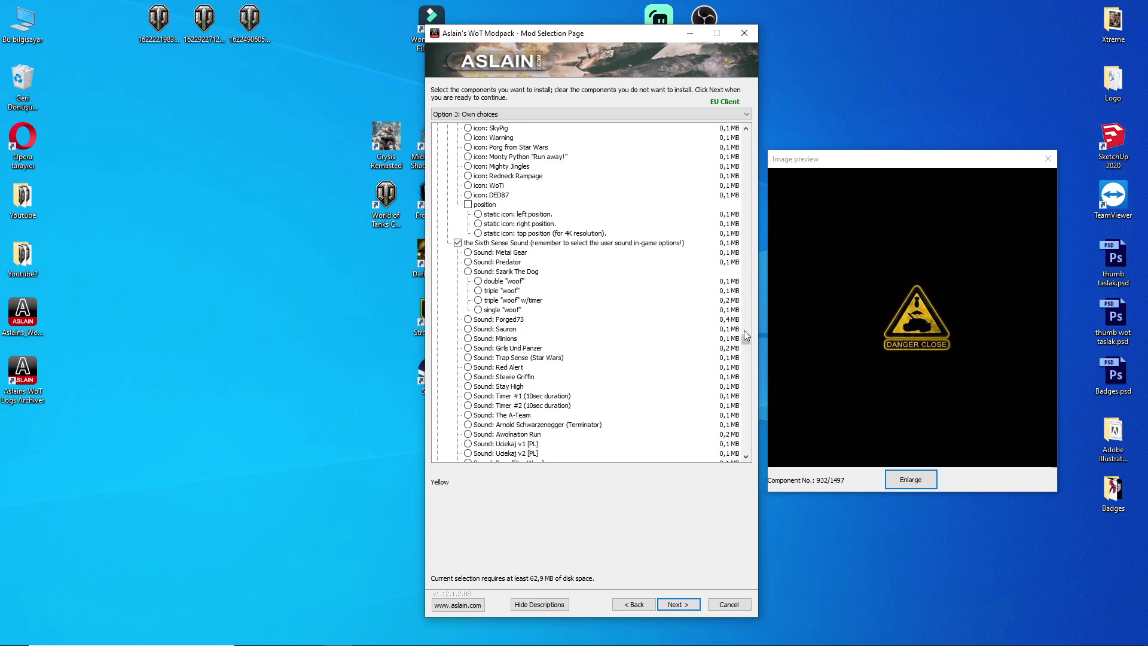
scroll(745, 335, down, 2)
scroll(744, 337, down, 1)
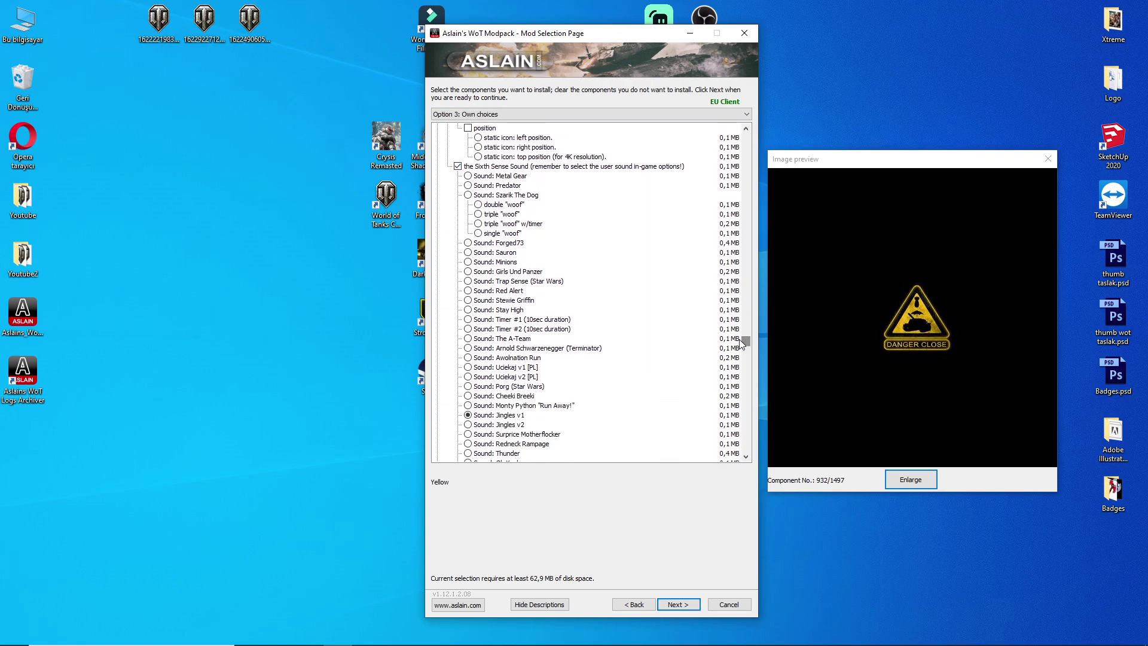
click(513, 417)
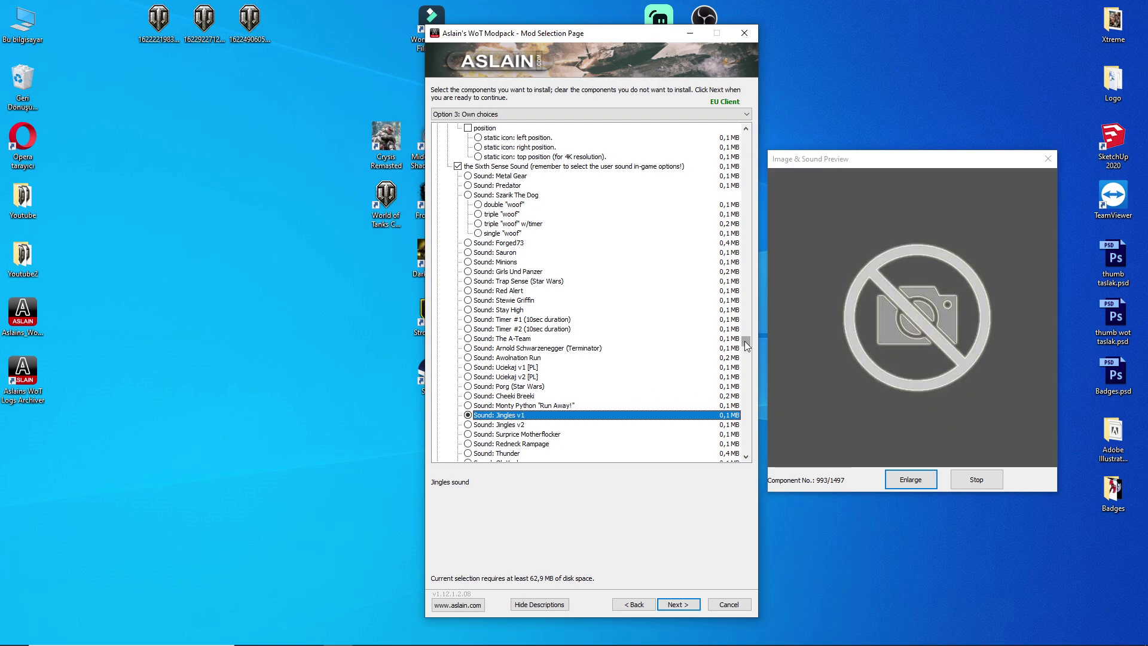
Step: Review the graphics performance options, keeping the FPS Limiter at 144 and the Fog Remover on Remove: Fog & sun-glare
scroll(745, 341, down, 5)
scroll(745, 341, down, 7)
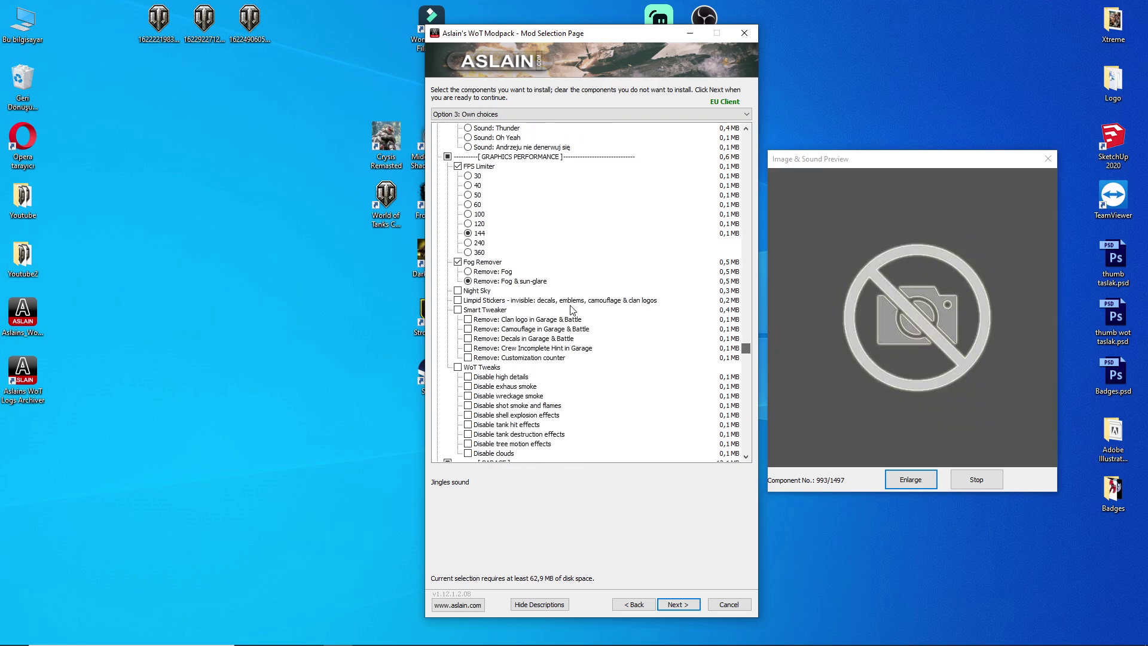
click(486, 233)
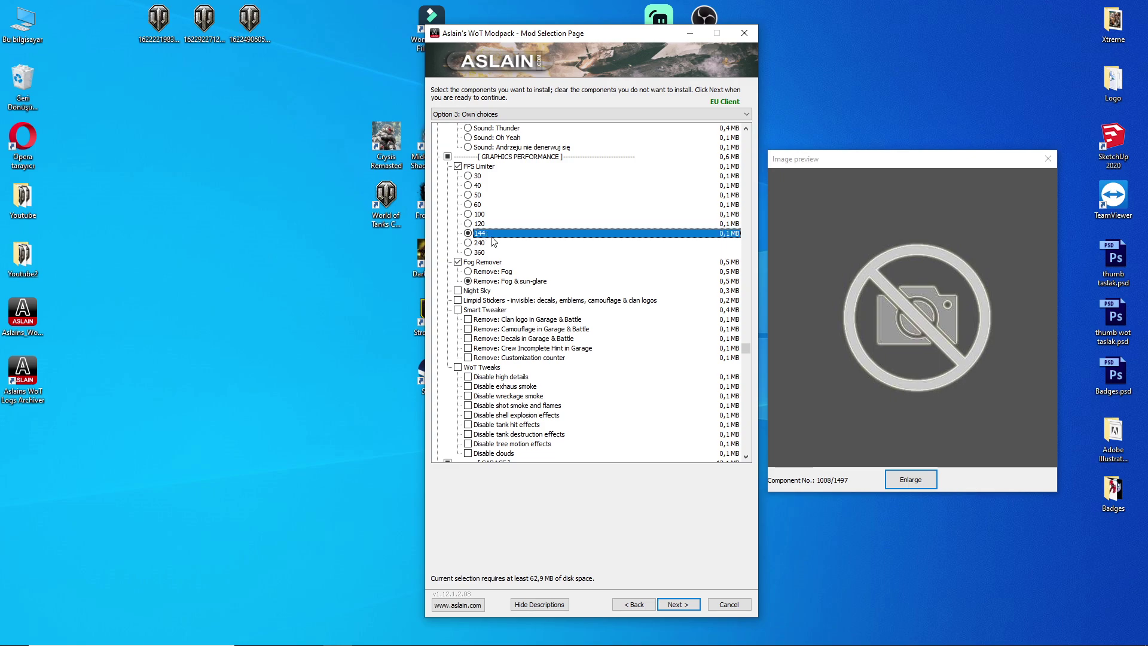
click(505, 282)
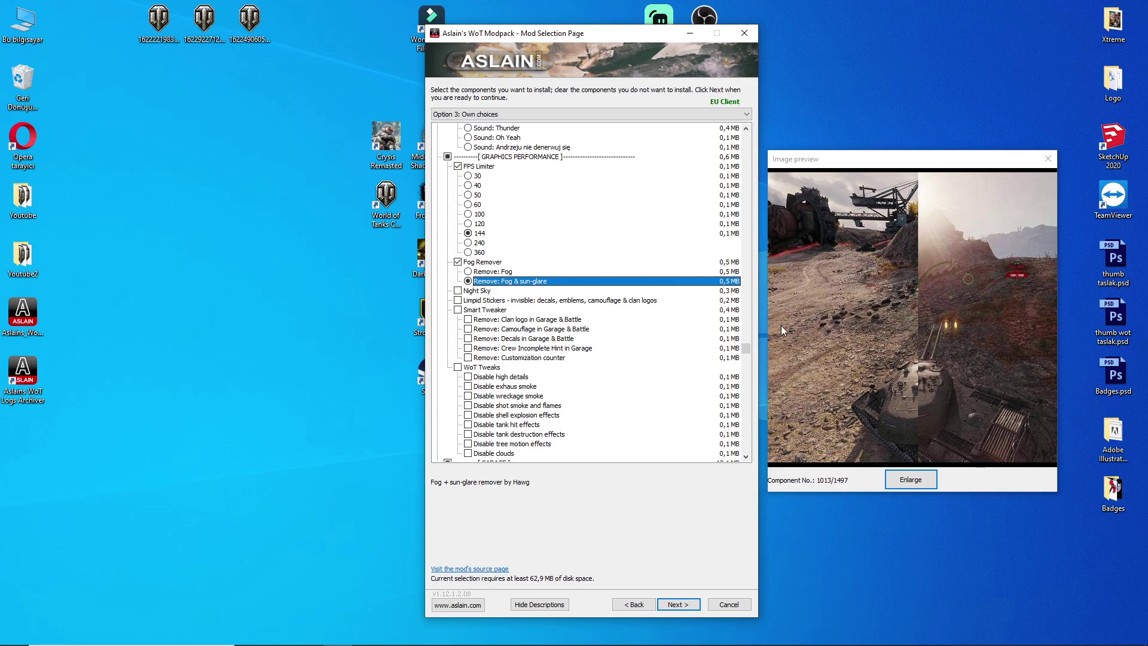
Step: Preview the Daily XP Bonus by Hawg mod, keeping the Purple variant selected
drag(748, 350, 755, 369)
click(504, 253)
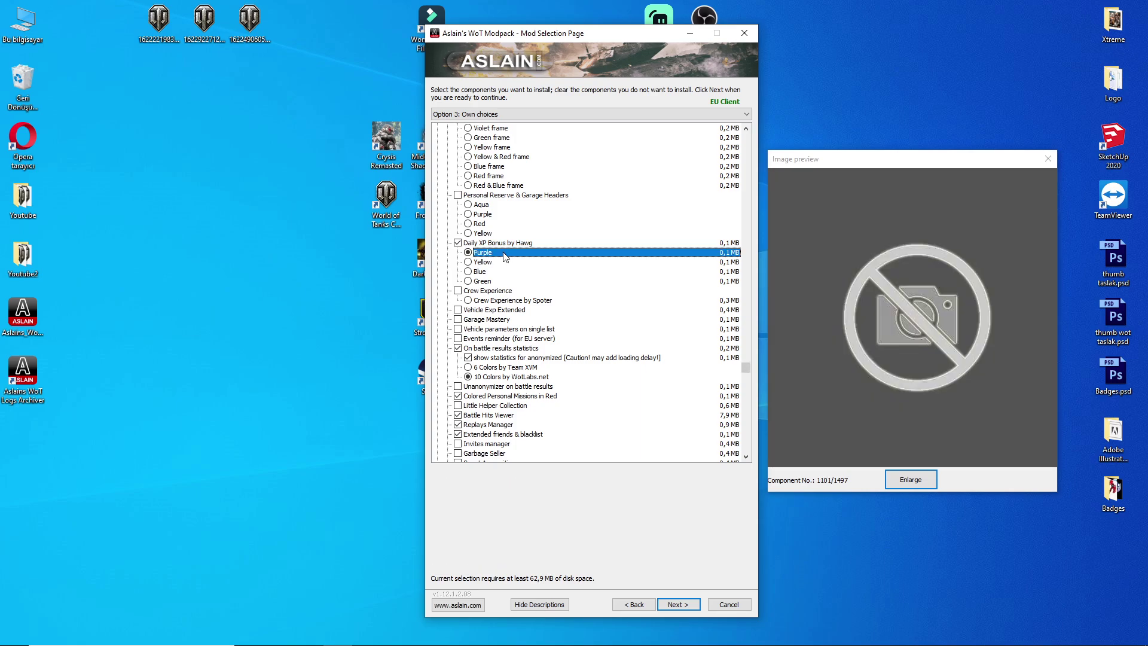
click(518, 243)
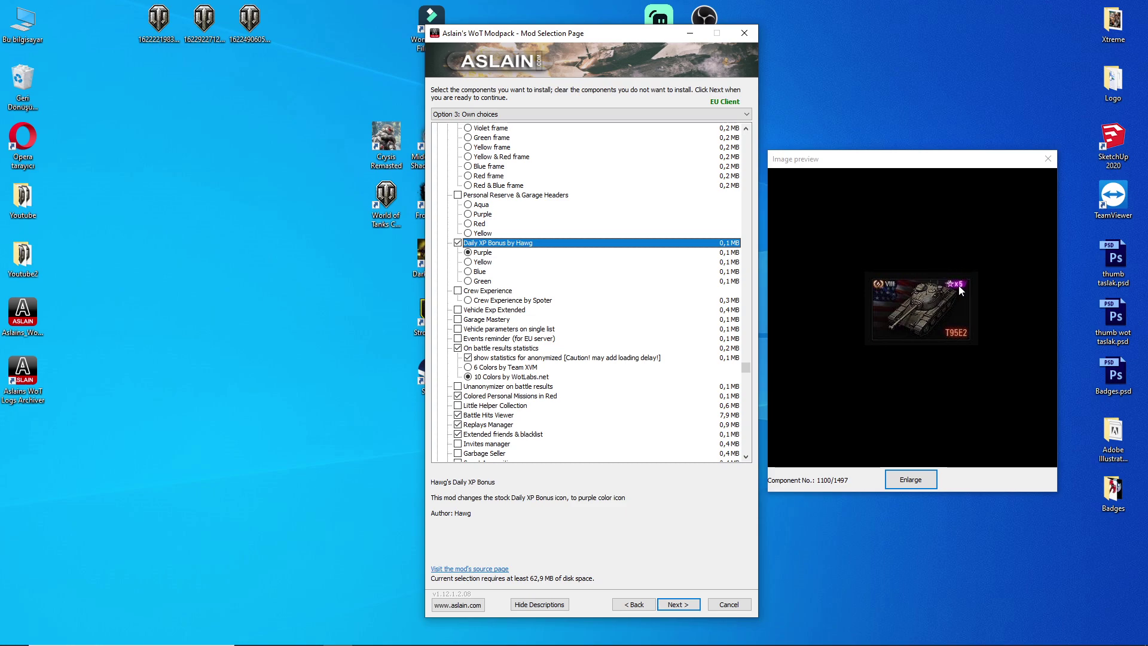
click(526, 250)
scroll(532, 310, down, 1)
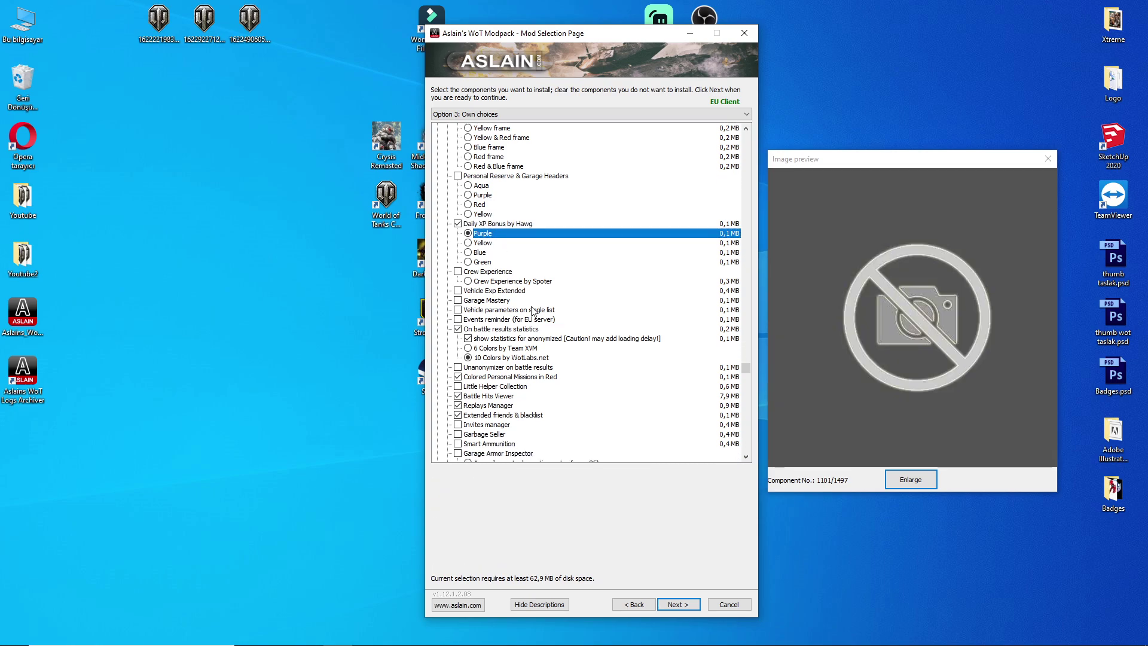
scroll(532, 310, down, 2)
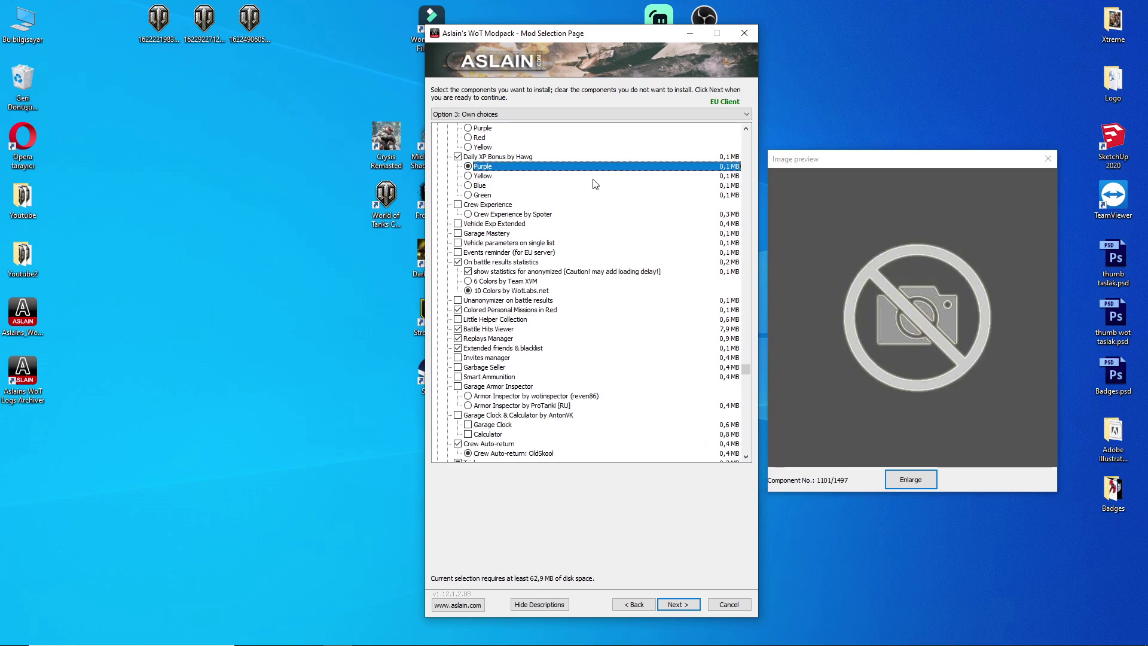
Step: Preview the On battle results statistics mod and keep it enabled with 10 Colors by WotLabs.net
click(518, 292)
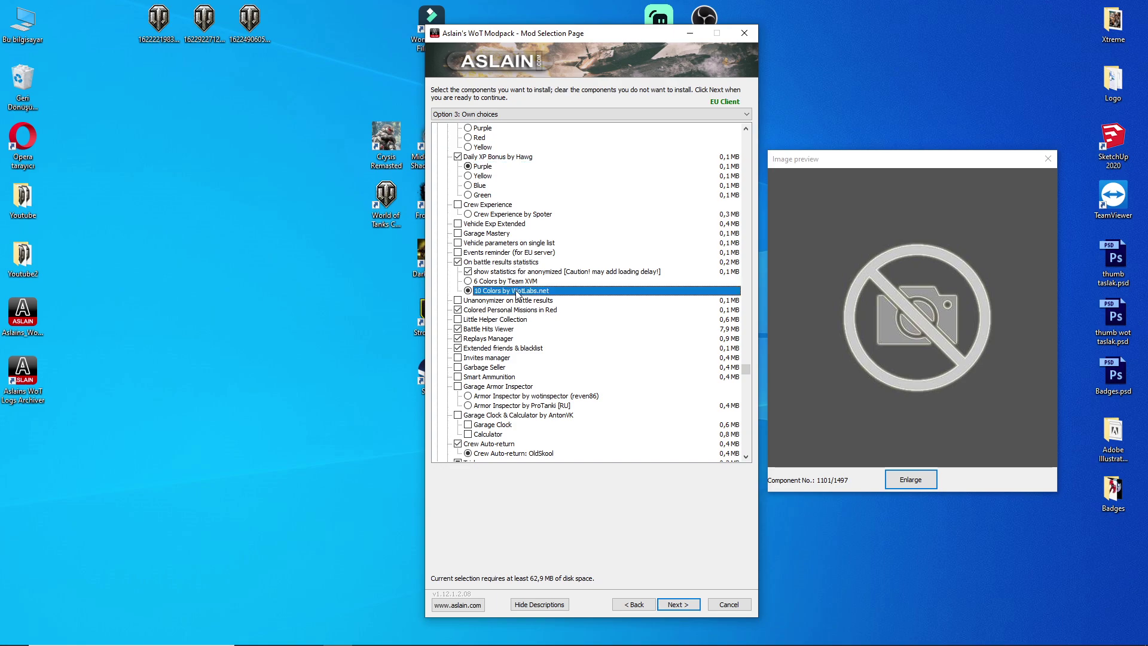
click(541, 264)
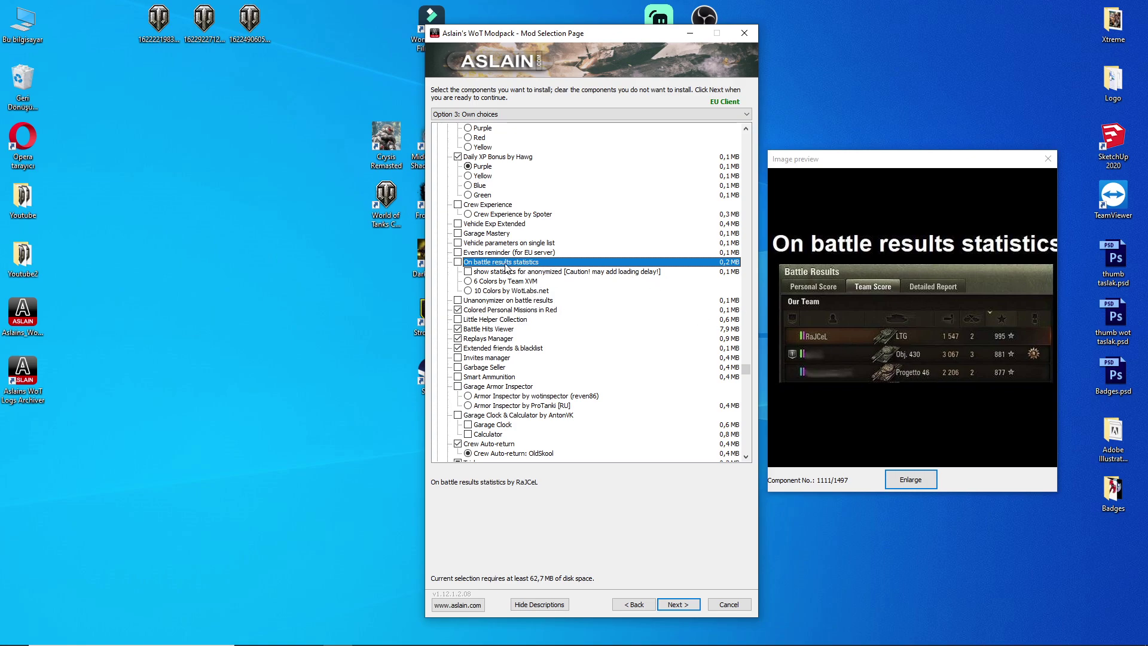
click(458, 262)
click(468, 291)
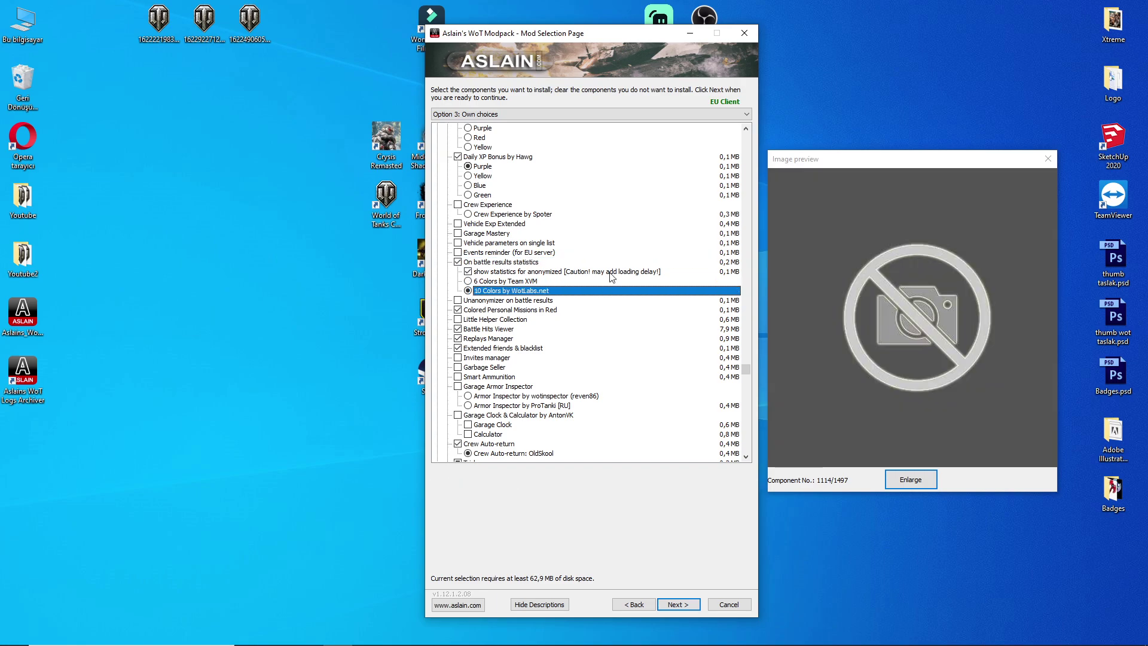
Step: Review Colored Personal Missions in Red, Battle Hits Viewer, Replays Manager and Extended friends & blacklist, leaving all four enabled
click(540, 311)
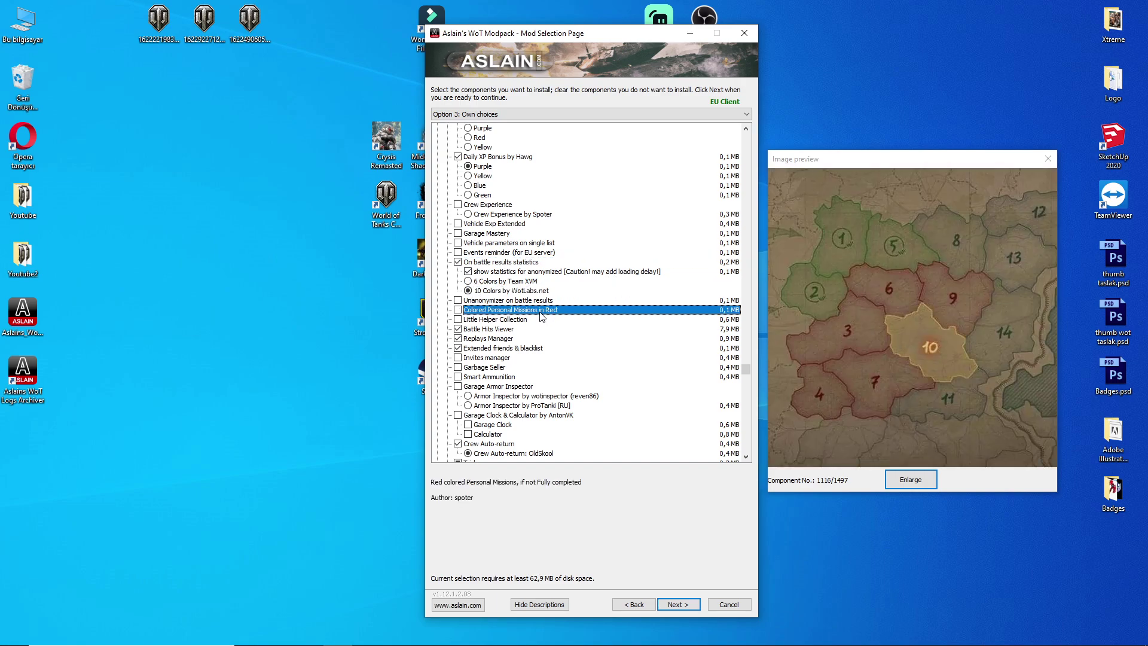
click(459, 310)
scroll(525, 313, down, 1)
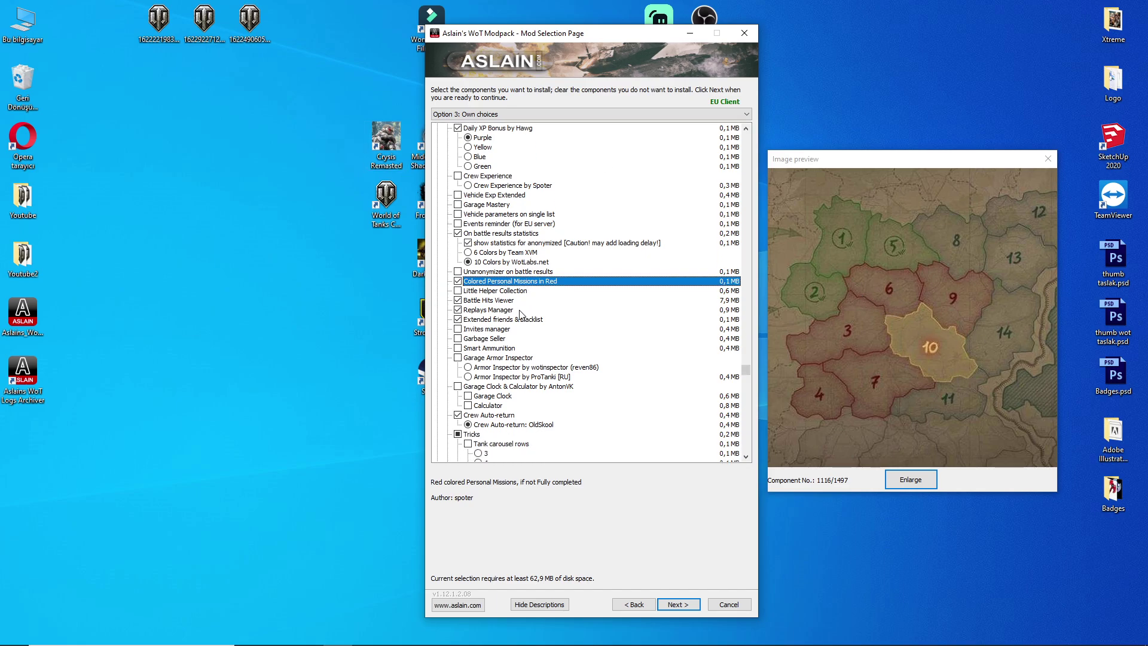
click(496, 301)
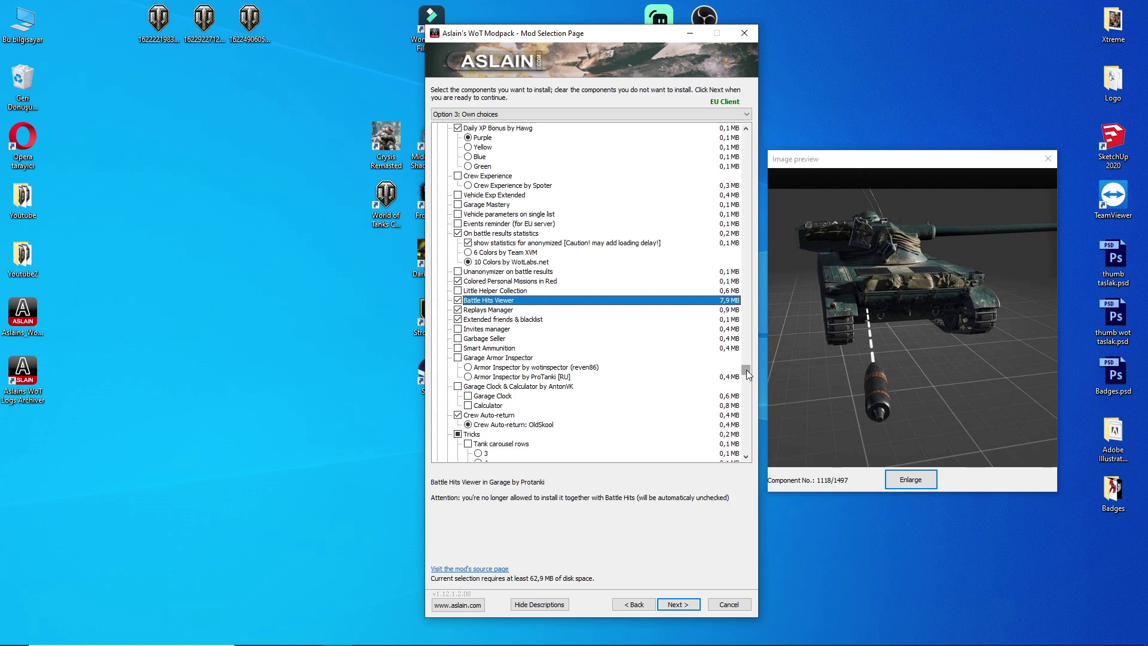
click(482, 311)
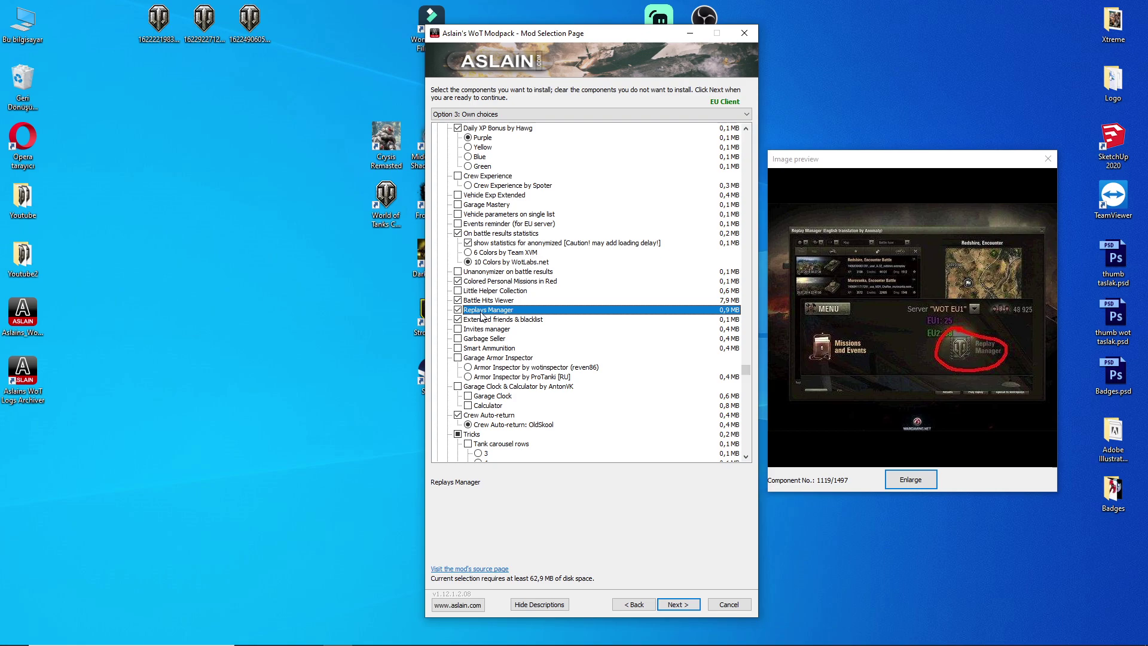
click(488, 321)
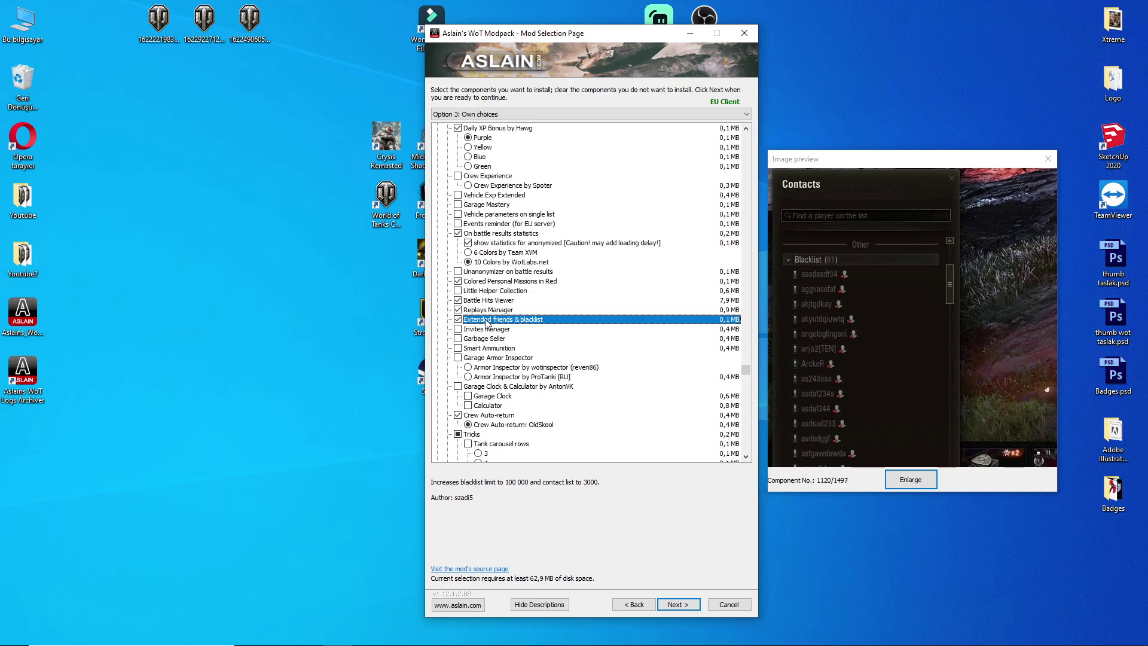
Step: Review the Crew Auto-return: OldSkool mod, leaving it enabled, and deselect the Tricks mod
scroll(496, 335, down, 2)
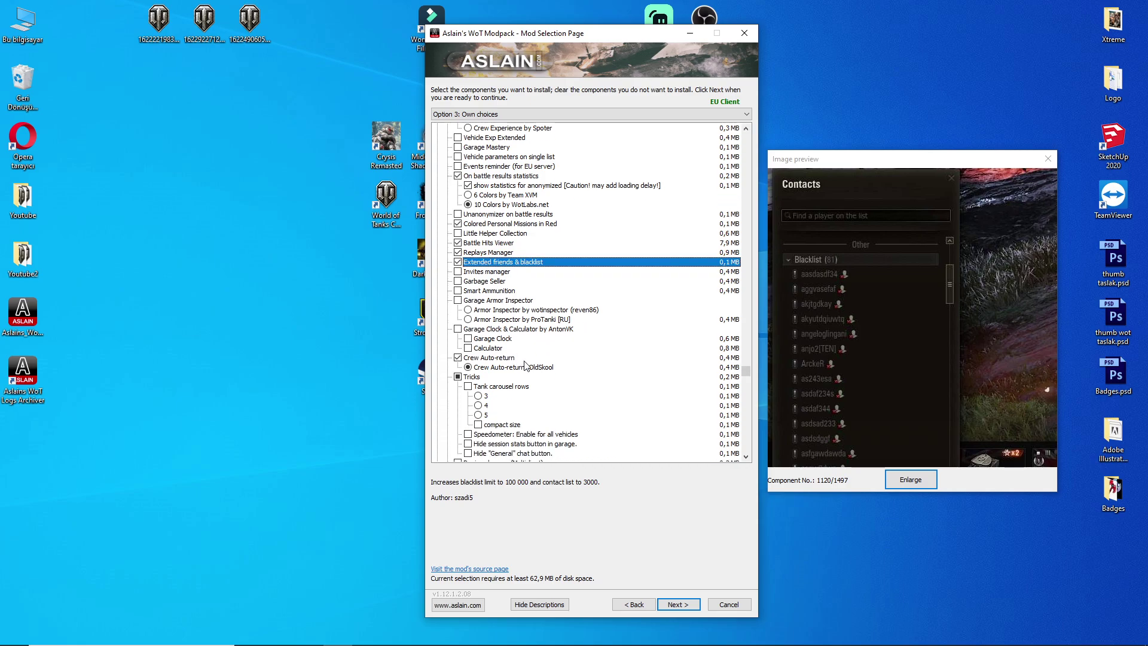
click(529, 368)
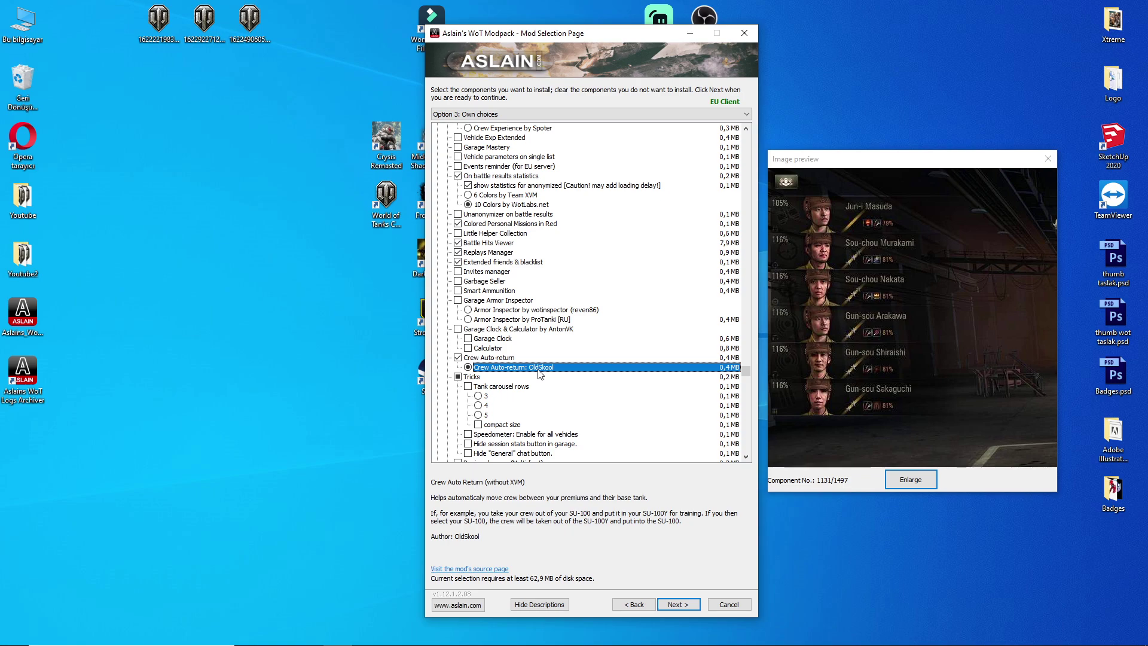
scroll(540, 373, down, 5)
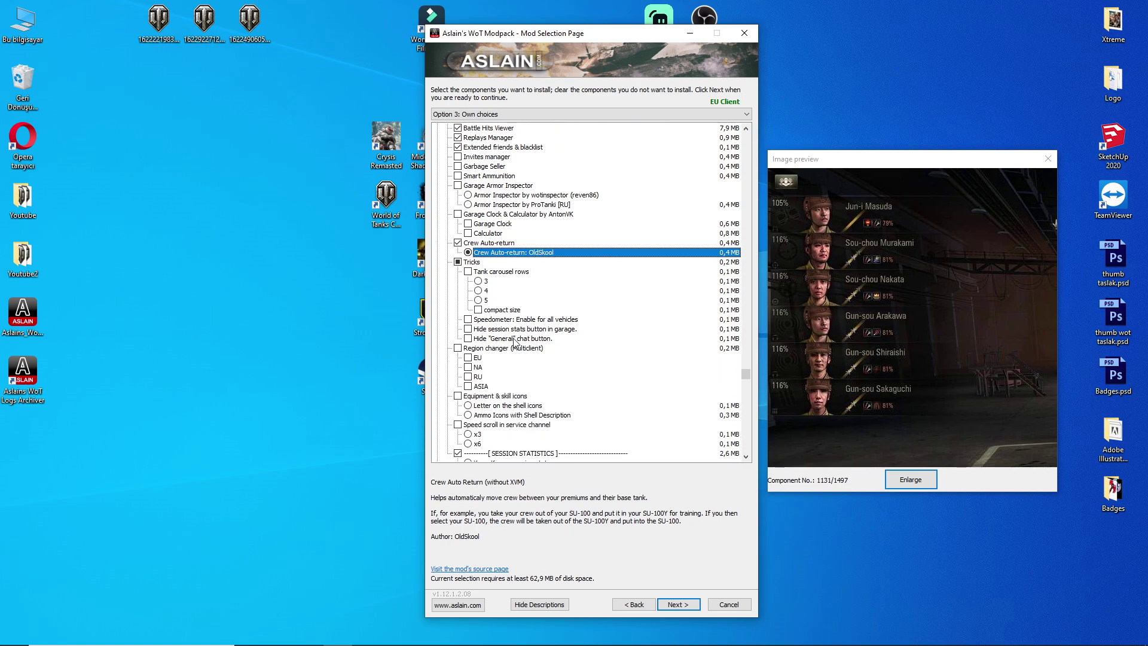
scroll(494, 288, down, 1)
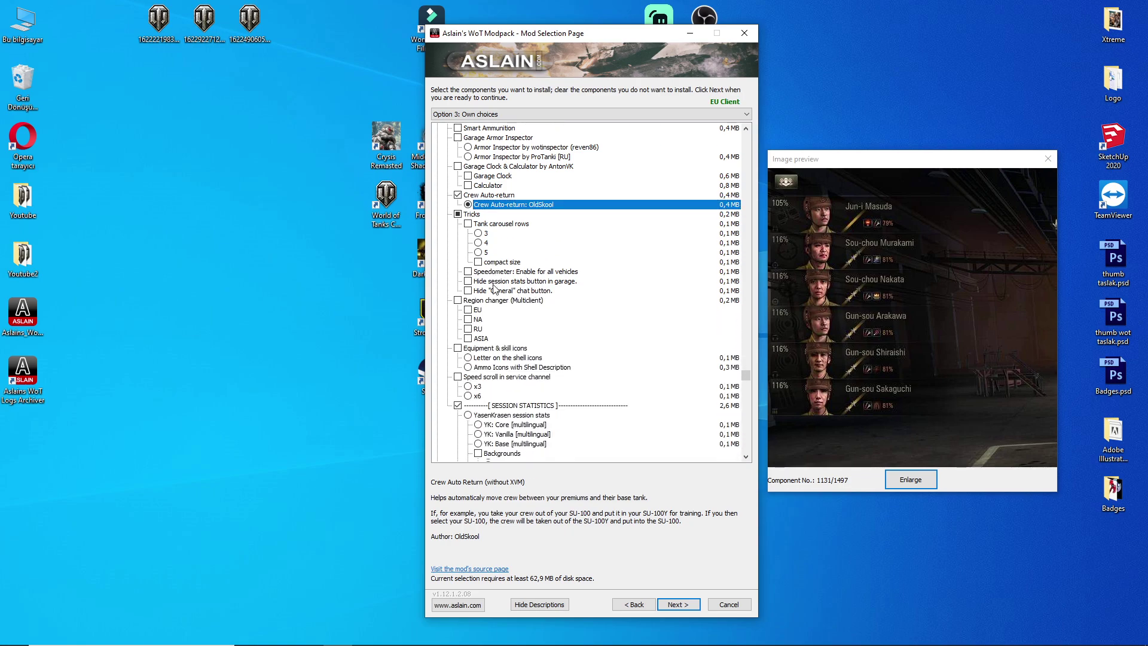
click(458, 205)
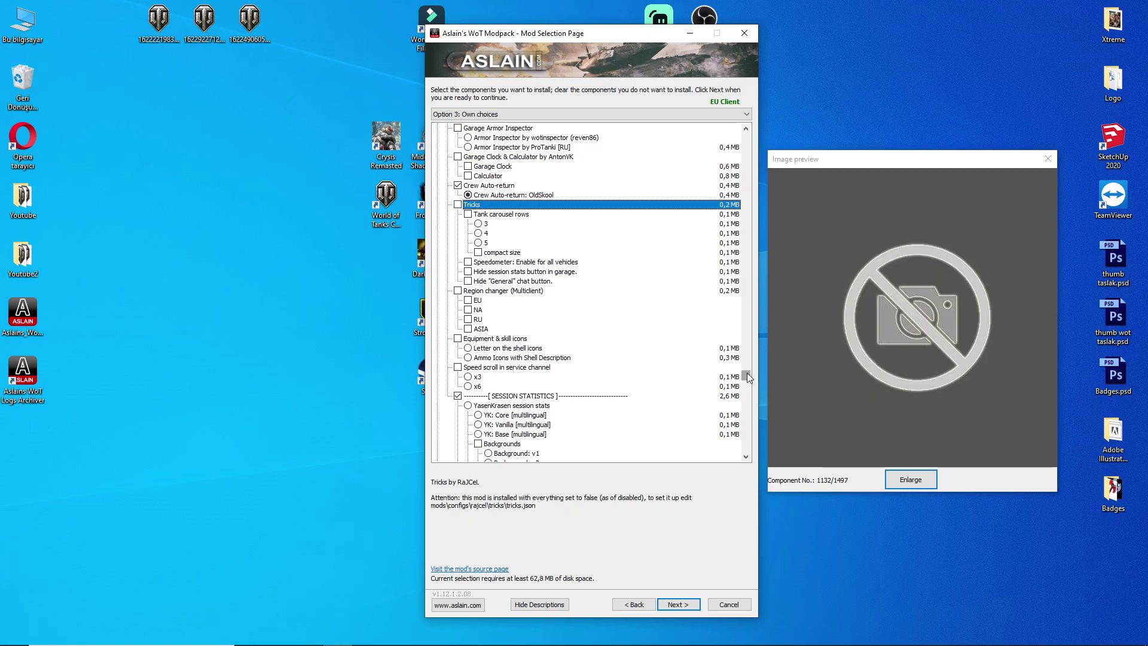
Step: Review the session statistics and crew voice sounds, keeping PMOD Session Stats by WorstUnicumEU and The Minions selected
scroll(748, 372, down, 8)
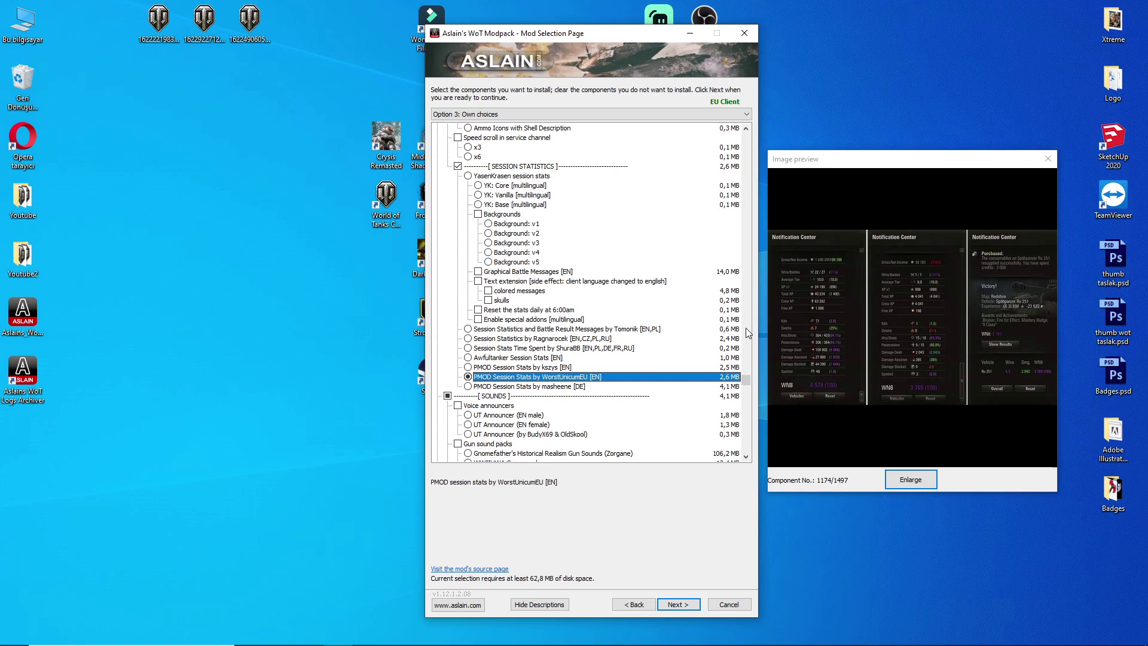
drag(751, 378, 752, 383)
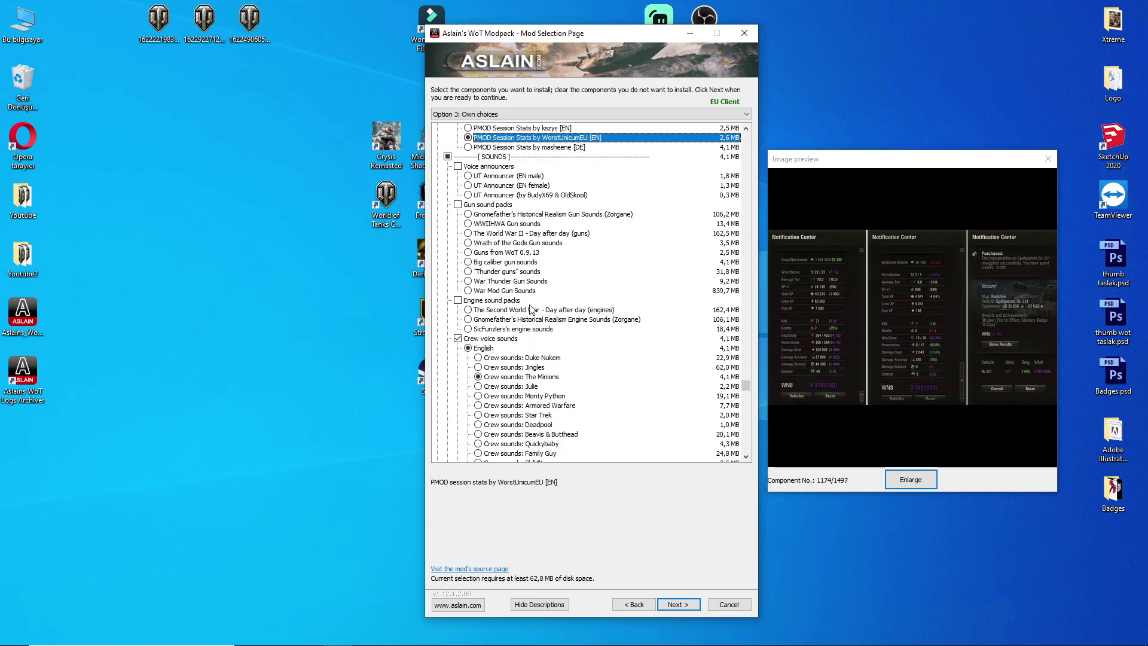
click(551, 378)
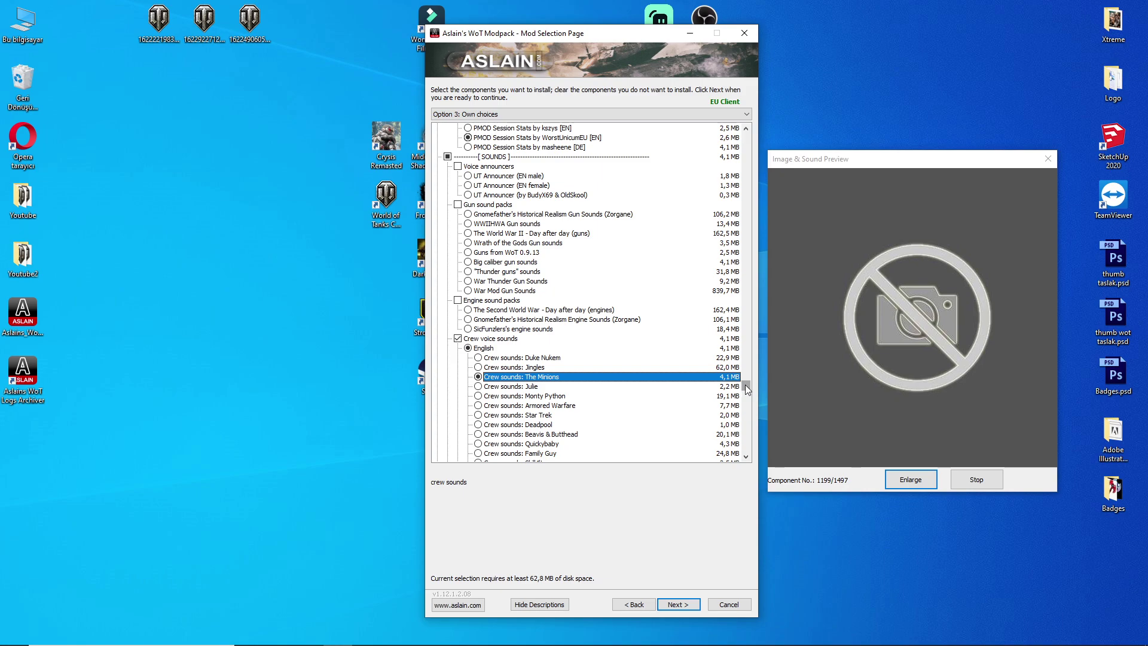
Step: Review the Unique 3D Styles mod and the Enlarged location icons minimap marker, leaving both enabled
drag(746, 386, 746, 429)
click(493, 397)
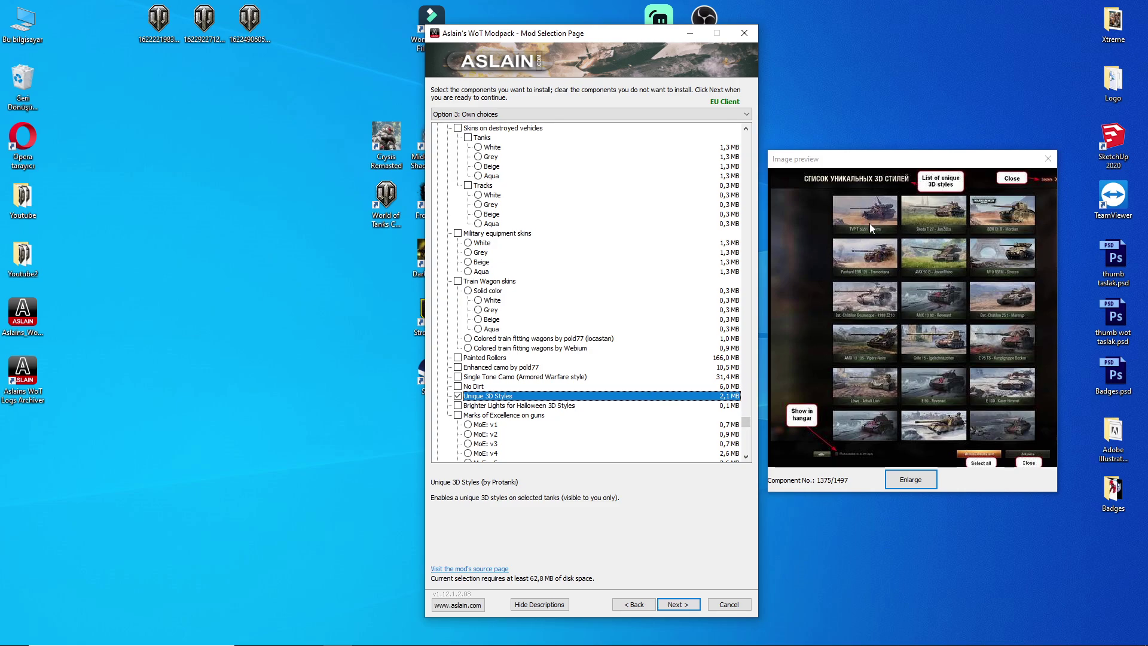
drag(745, 419, 747, 429)
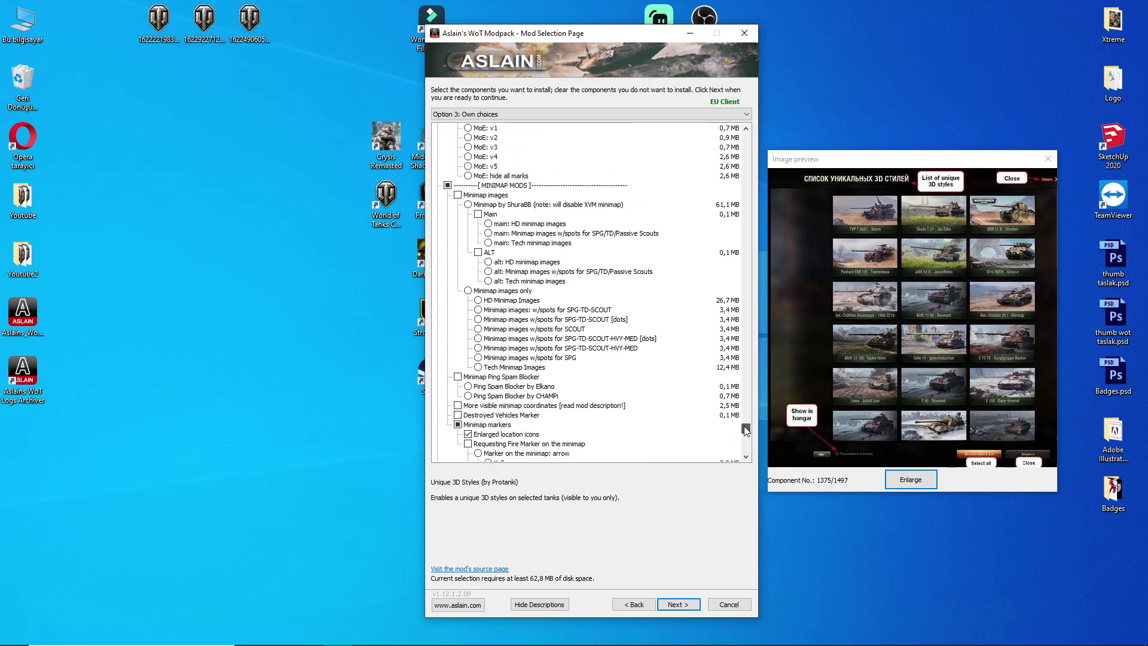
scroll(598, 365, down, 4)
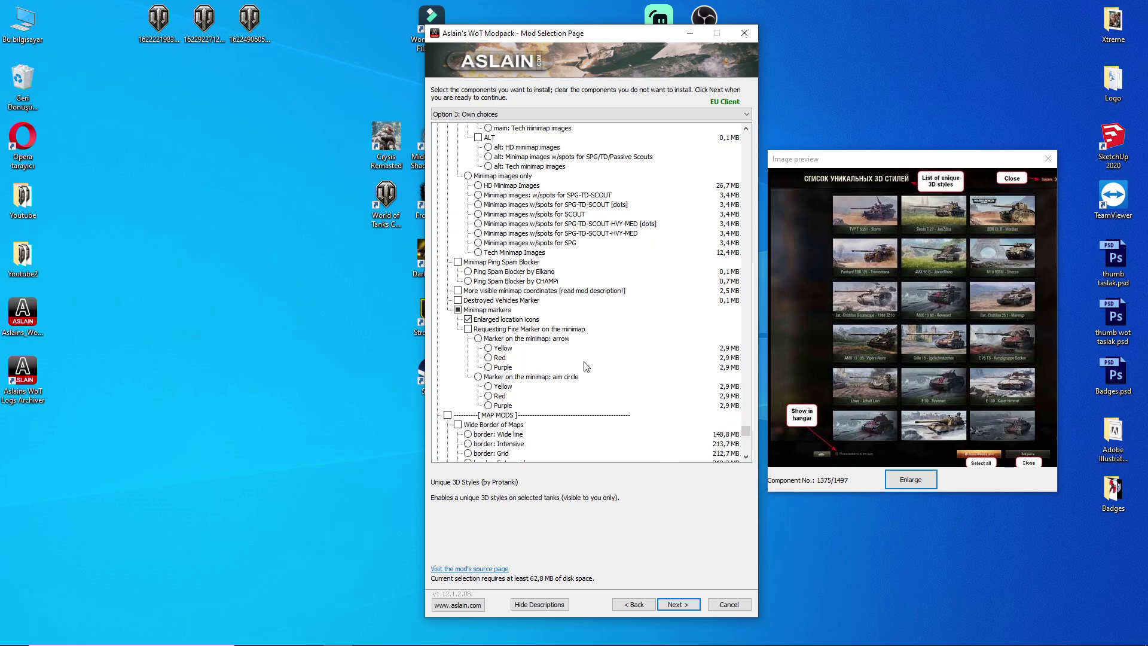
click(529, 324)
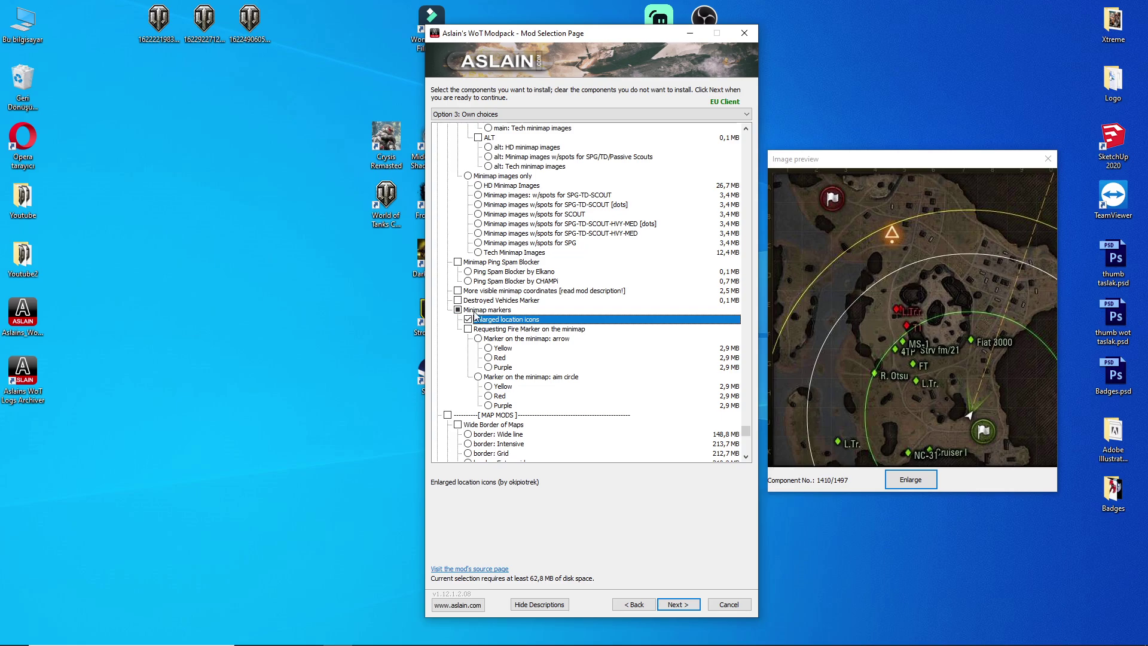
Step: Review the various mods through the end of the component list, leaving Preferred Server - keeping server selected enabled
drag(746, 429, 747, 443)
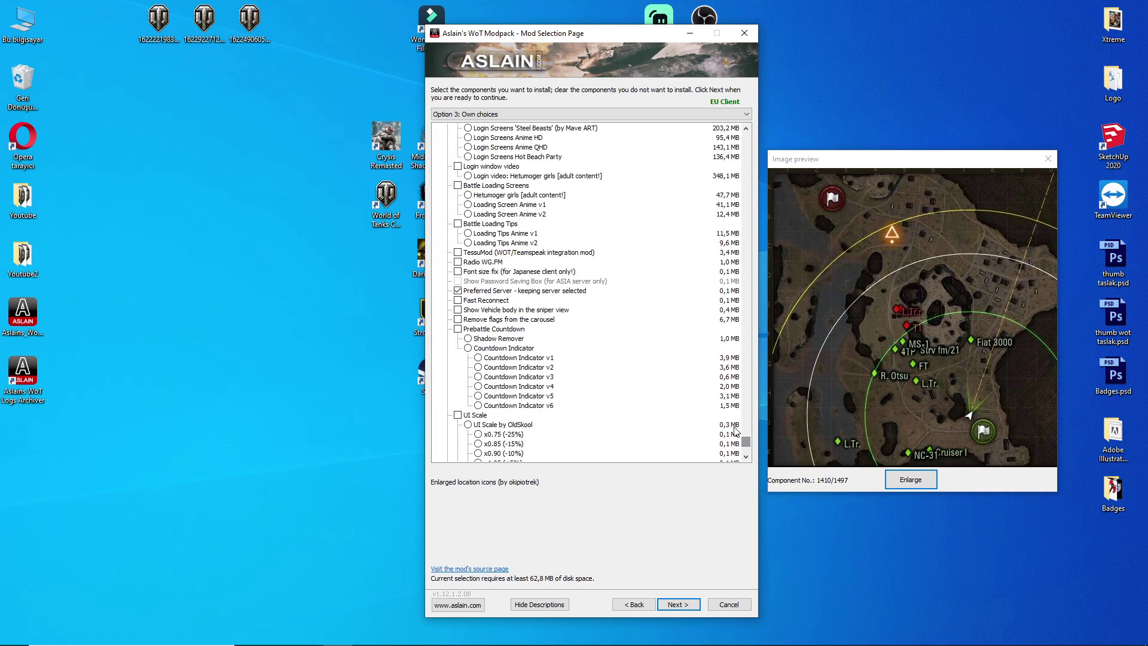
click(562, 292)
scroll(551, 296, up, 4)
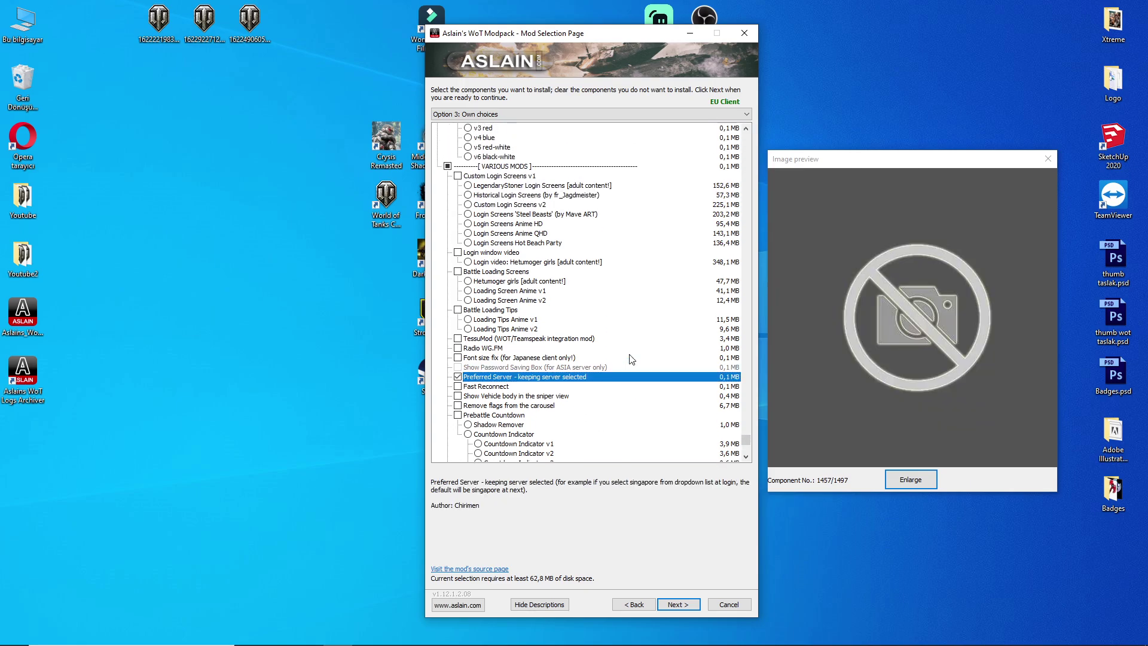
scroll(556, 318, down, 4)
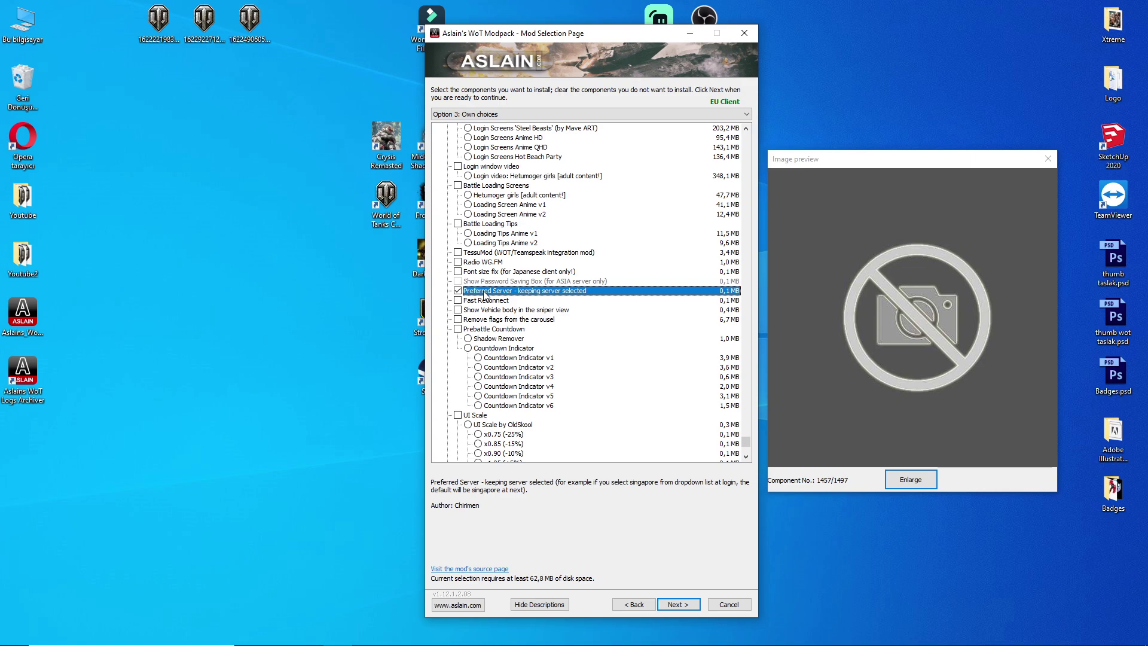
scroll(485, 296, down, 8)
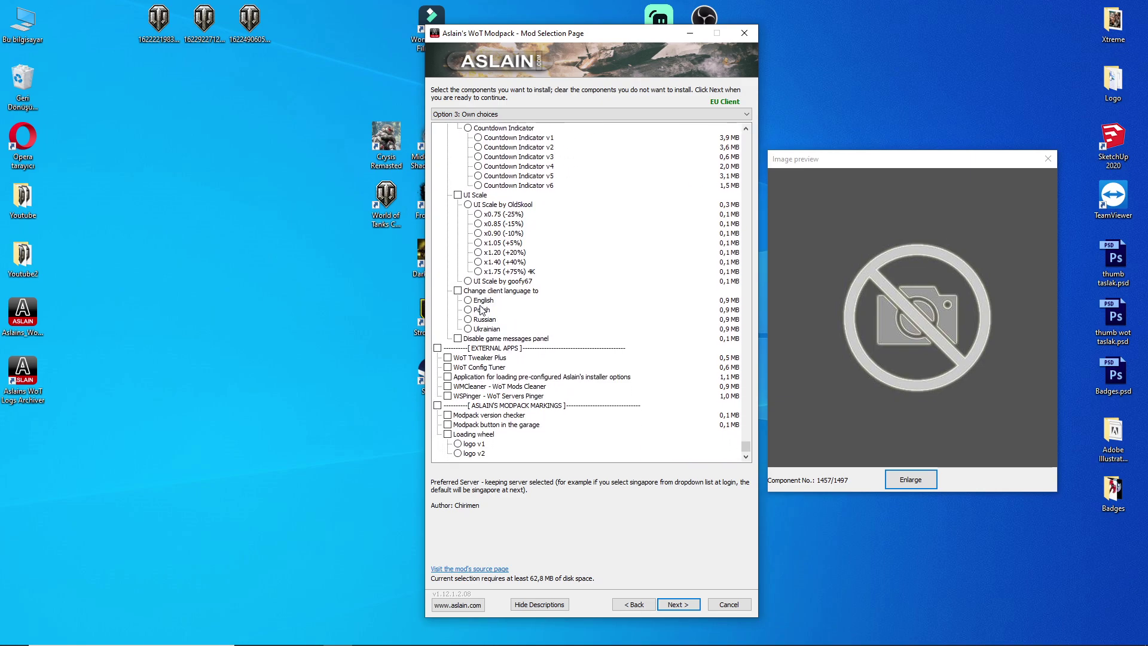
Step: Confirm the mod selection, leave Keep the session stats cache file disabled in the additional tasks, and start the installation
click(679, 604)
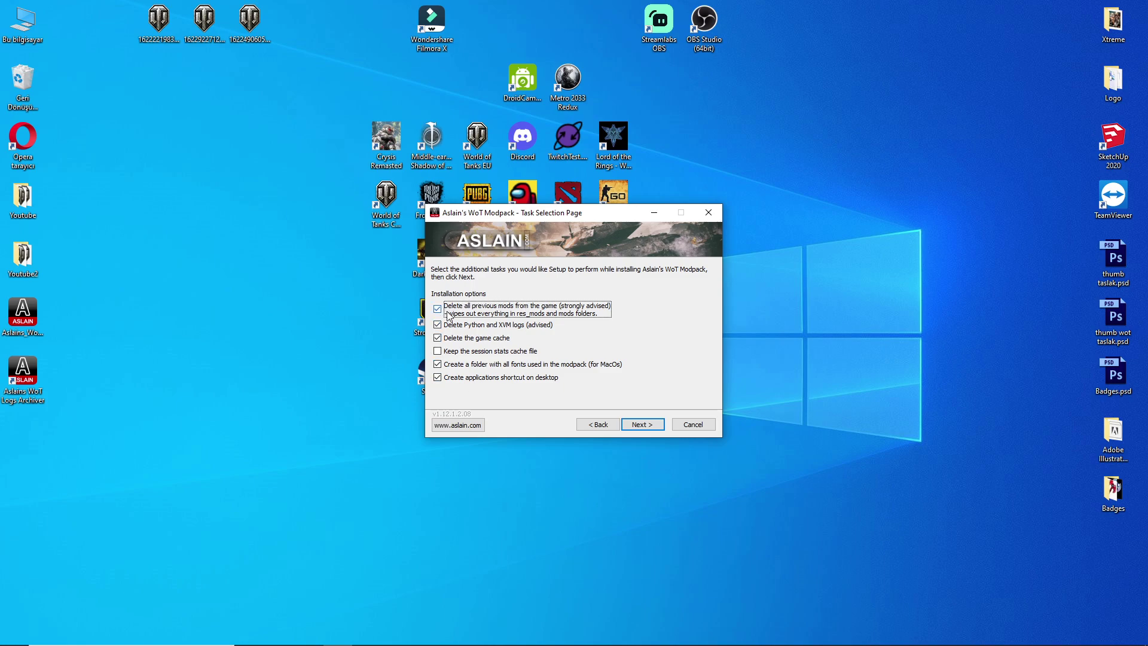
click(465, 354)
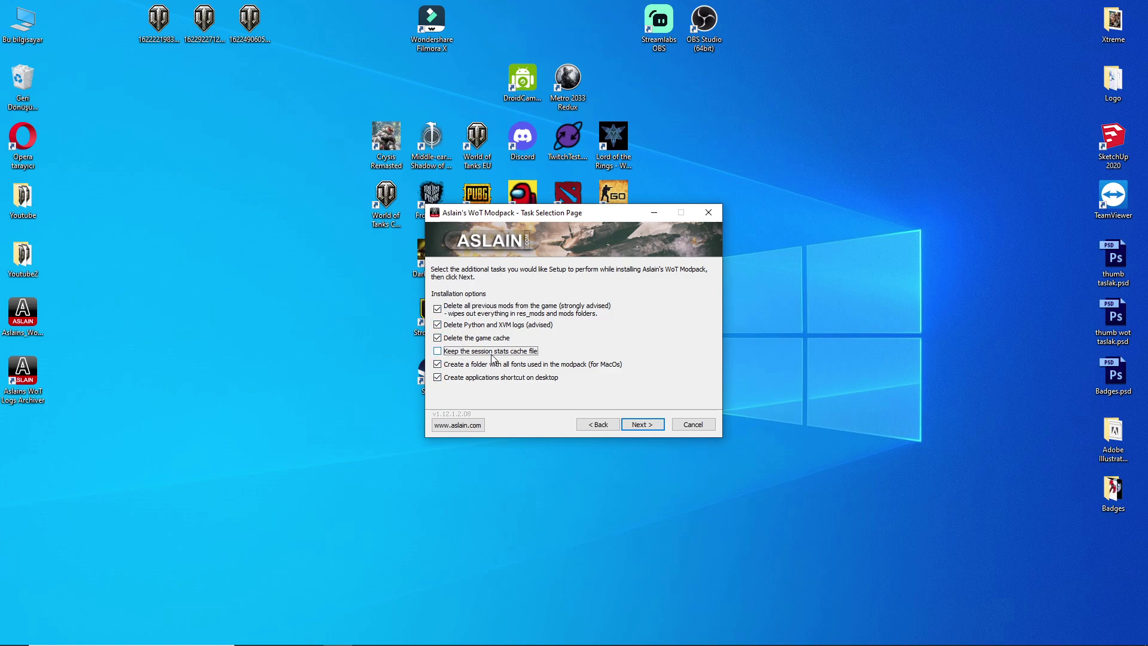
click(638, 424)
click(634, 424)
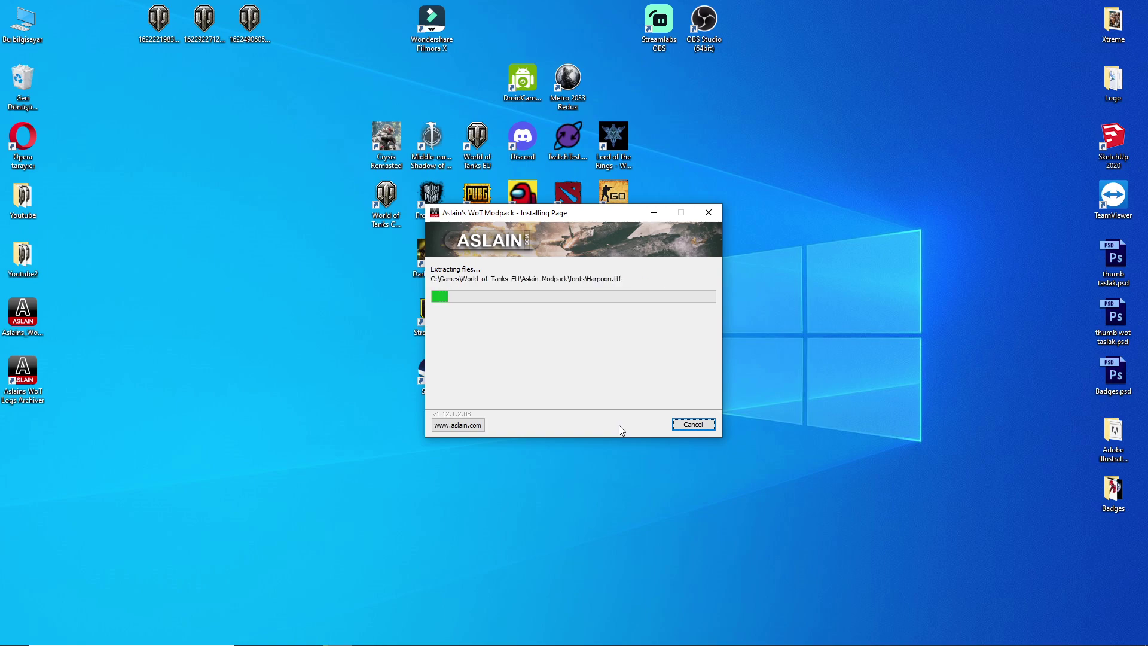